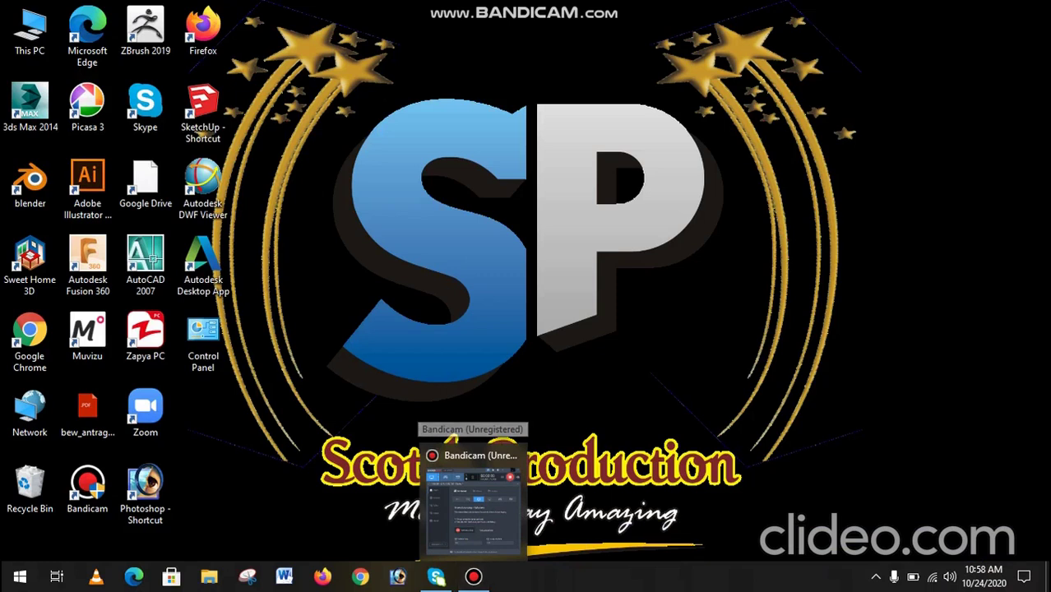
Step: Launch AutoCAD 2007 from its desktop shortcut
double_click(145, 259)
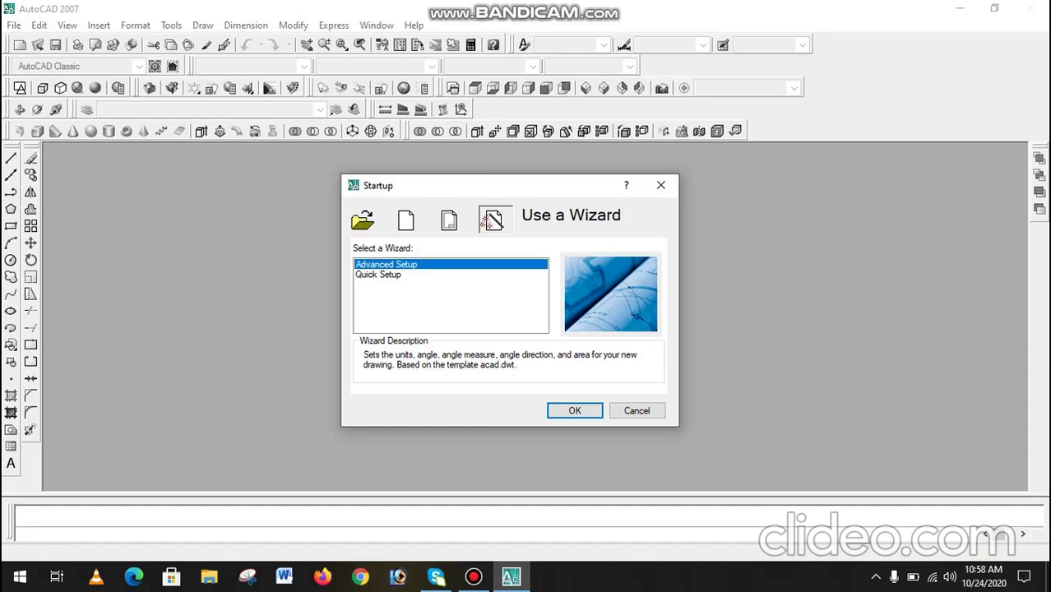
Step: Run Quick Setup with Engineering units and a 50' by 50' drawing area
left_click(377, 274)
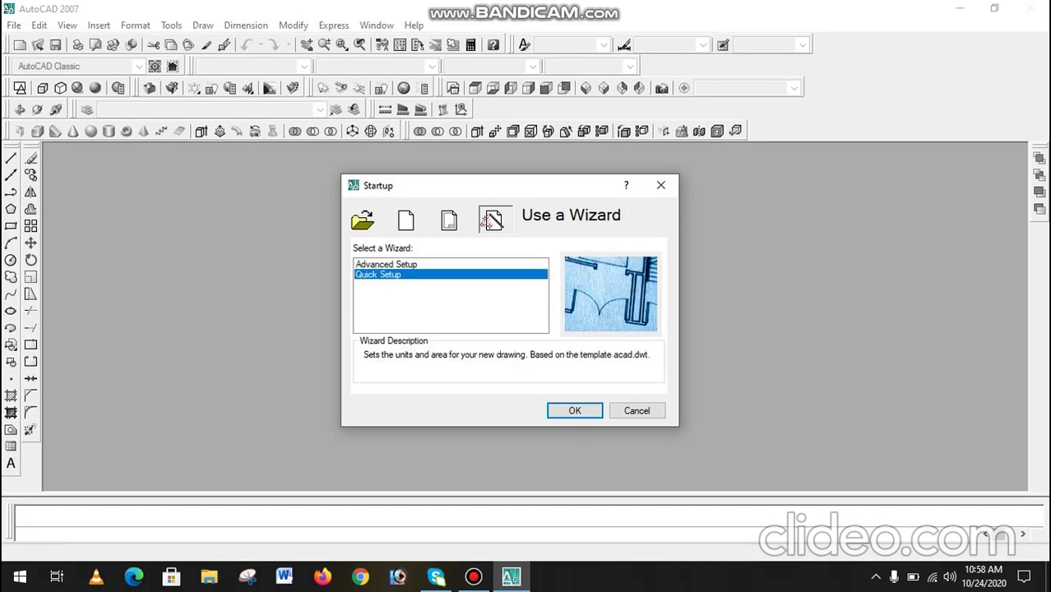
key("Return")
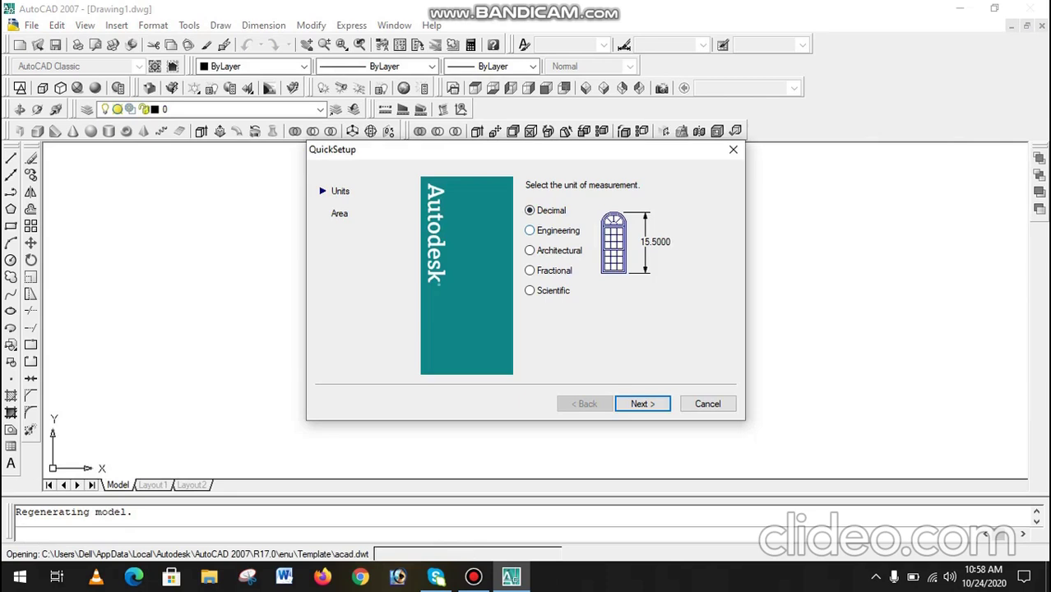
left_click(529, 230)
key("Return")
type("50")
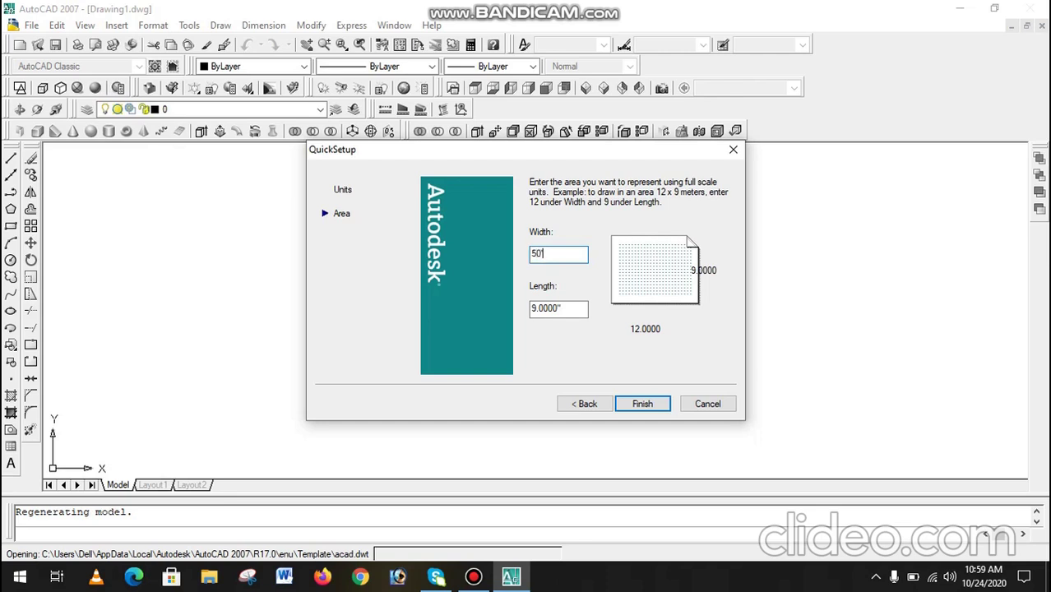
type("'")
key("Tab")
type("5")
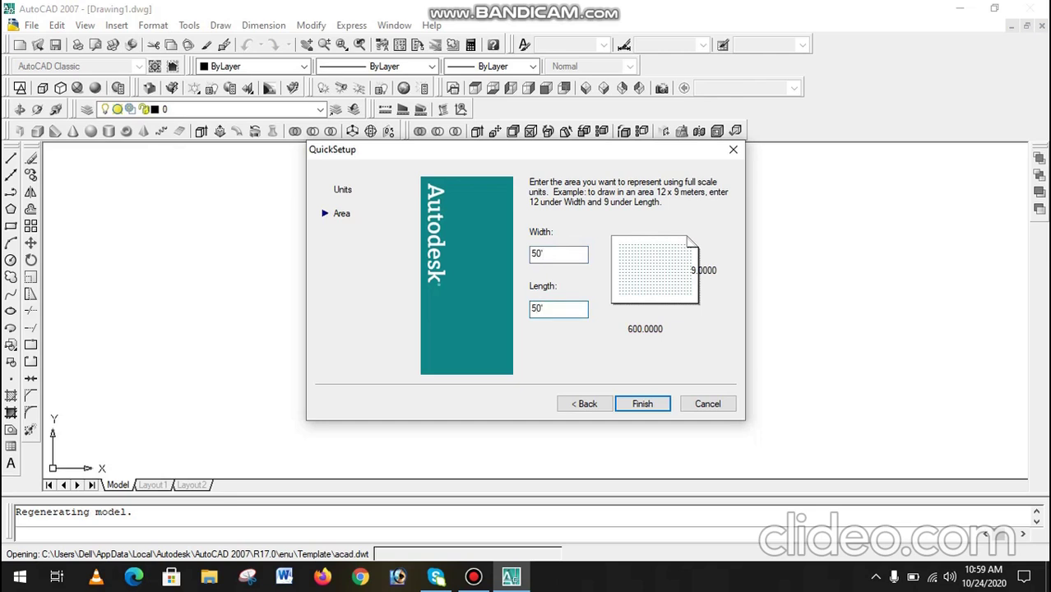
key("Return")
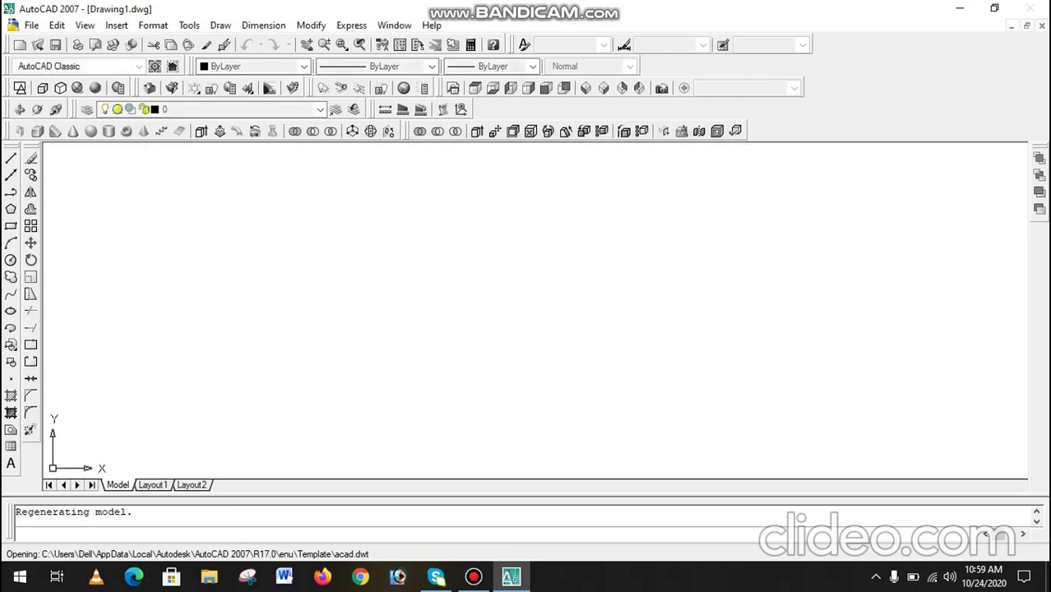
Step: Zoom All (Z, A) to show the whole drawing area
type("z")
key("Return")
type("a")
key("Return")
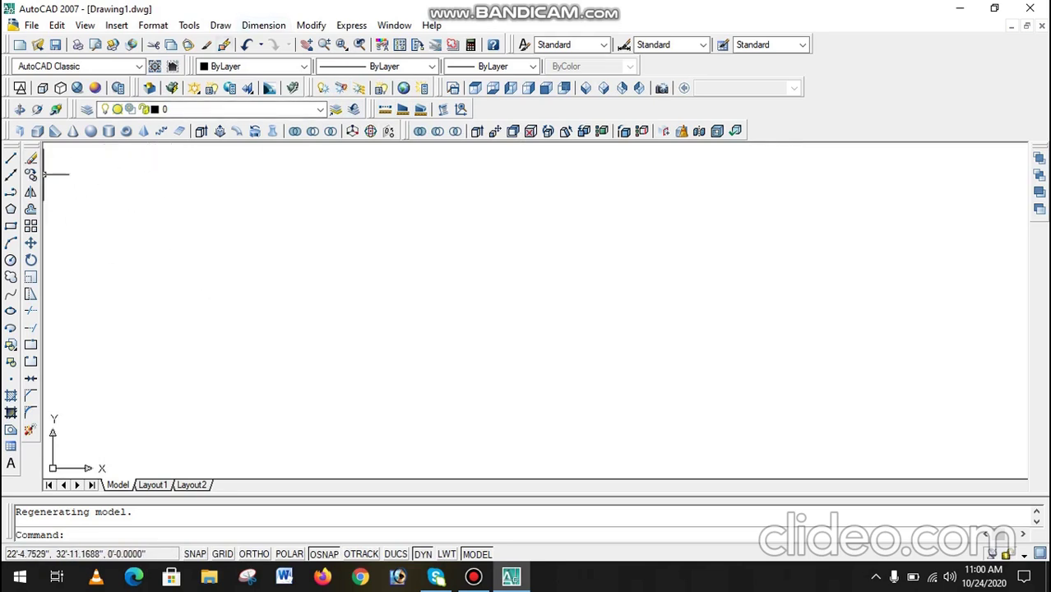
Step: Float the Draw and Modify toolbars over the canvas, then dock them back on the left
left_click_drag(33, 169, 559, 193)
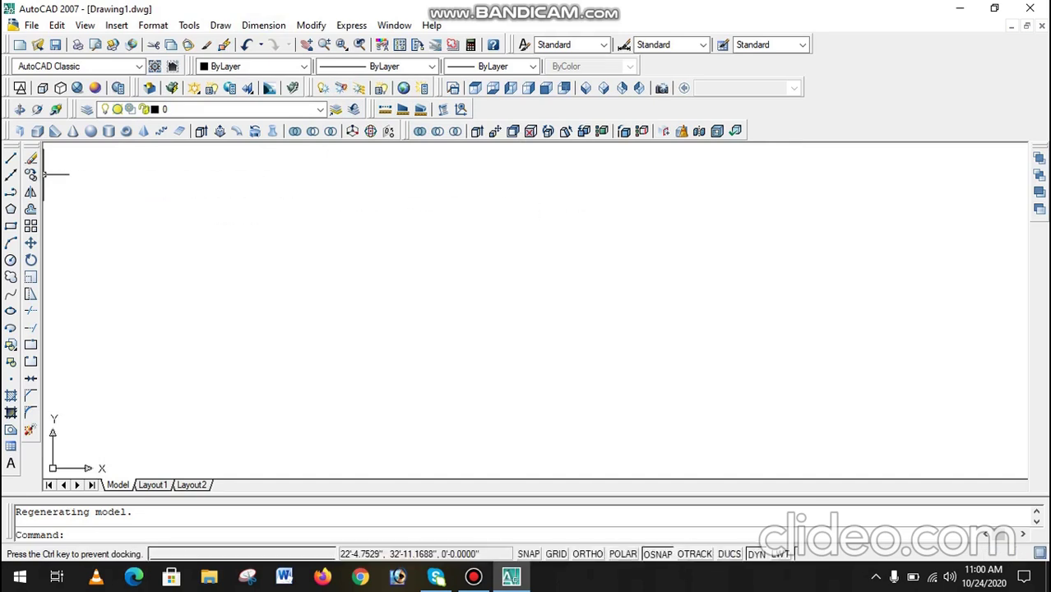
left_click_drag(11, 150, 547, 298)
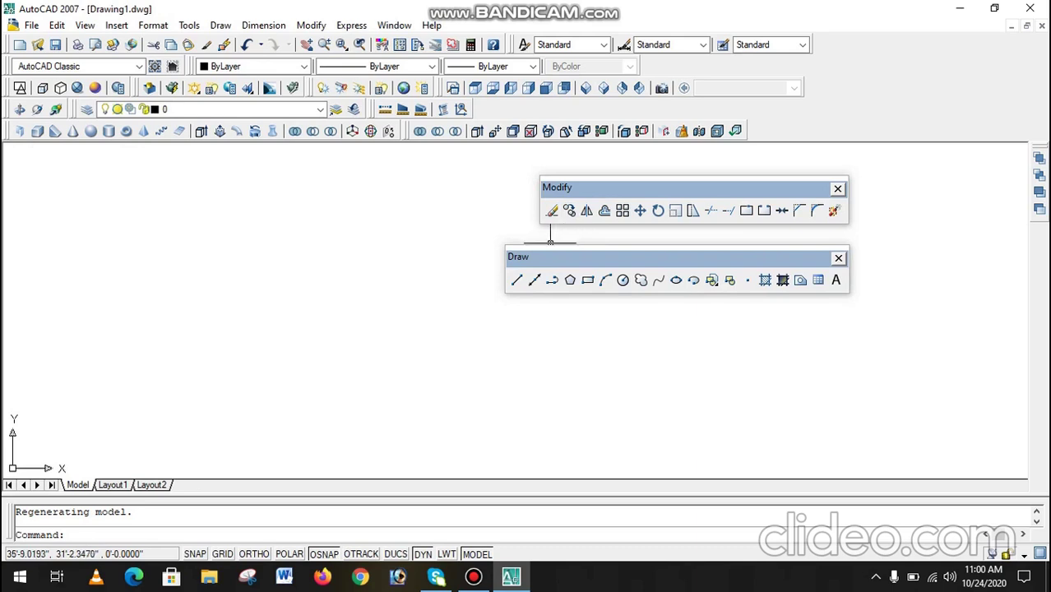
left_click_drag(550, 243, 16, 247)
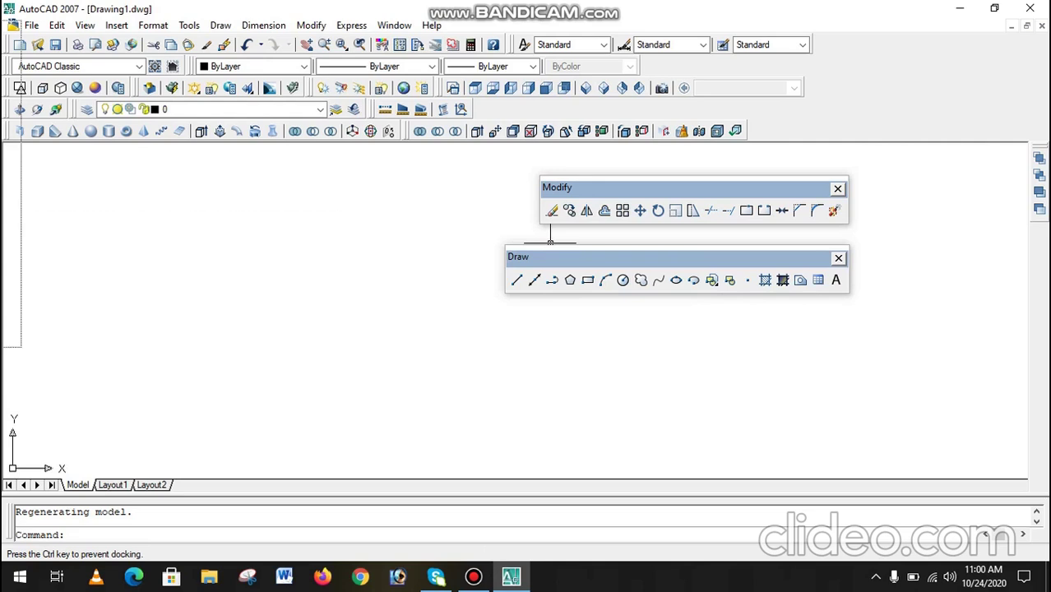
left_click_drag(12, 246, 10, 263)
left_click_drag(550, 242, 11, 263)
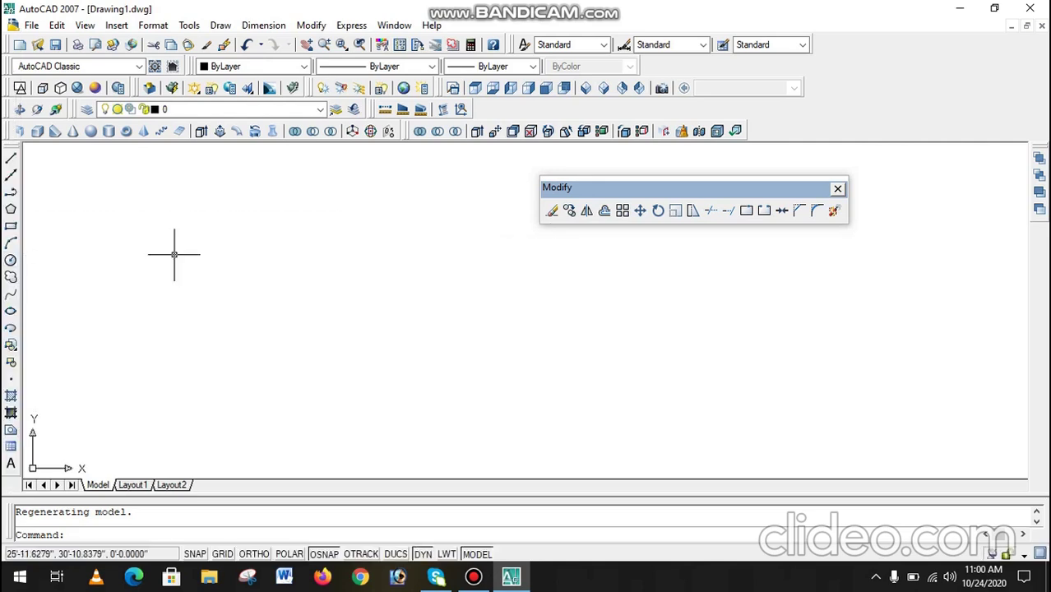
mouse_move(540, 197)
left_mouse_down()
mouse_move(529, 206)
mouse_move(16, 213)
left_mouse_up()
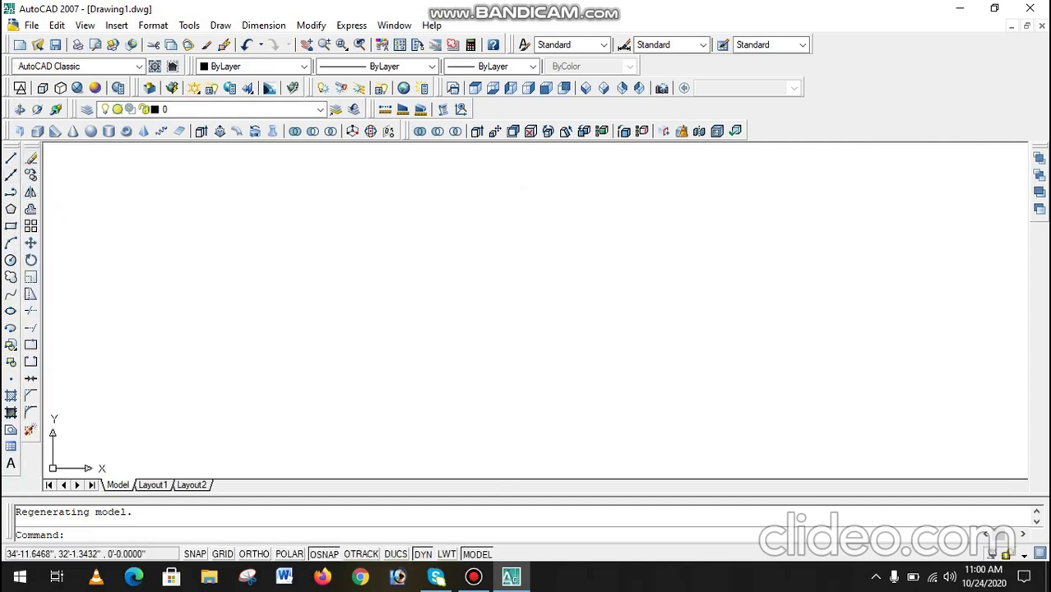
Step: Float the Draw and Modify toolbars again and close both
left_click_drag(31, 146, 548, 188)
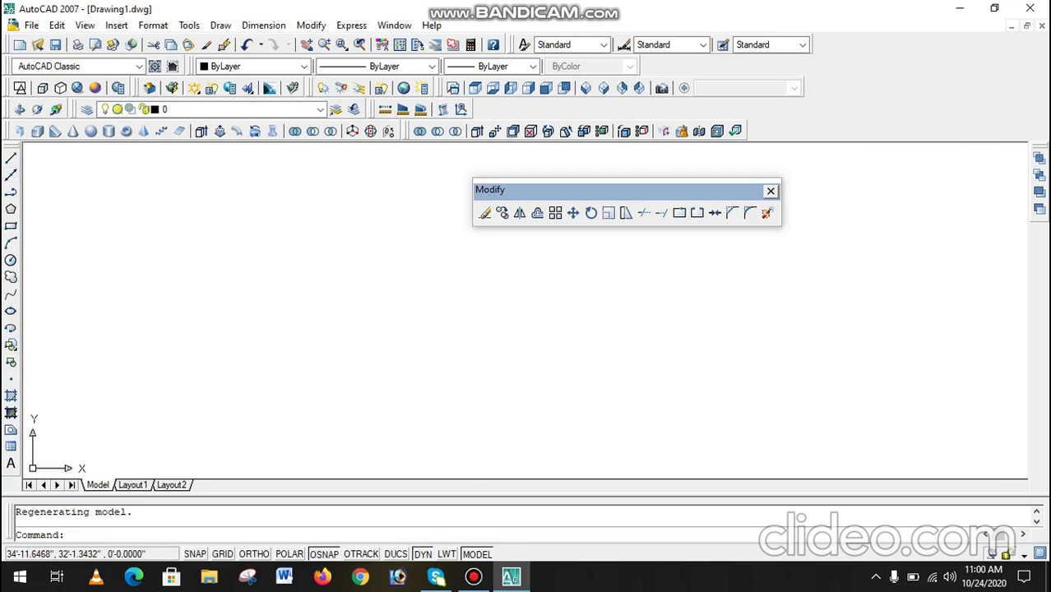
left_click_drag(11, 150, 795, 296)
left_click(778, 274)
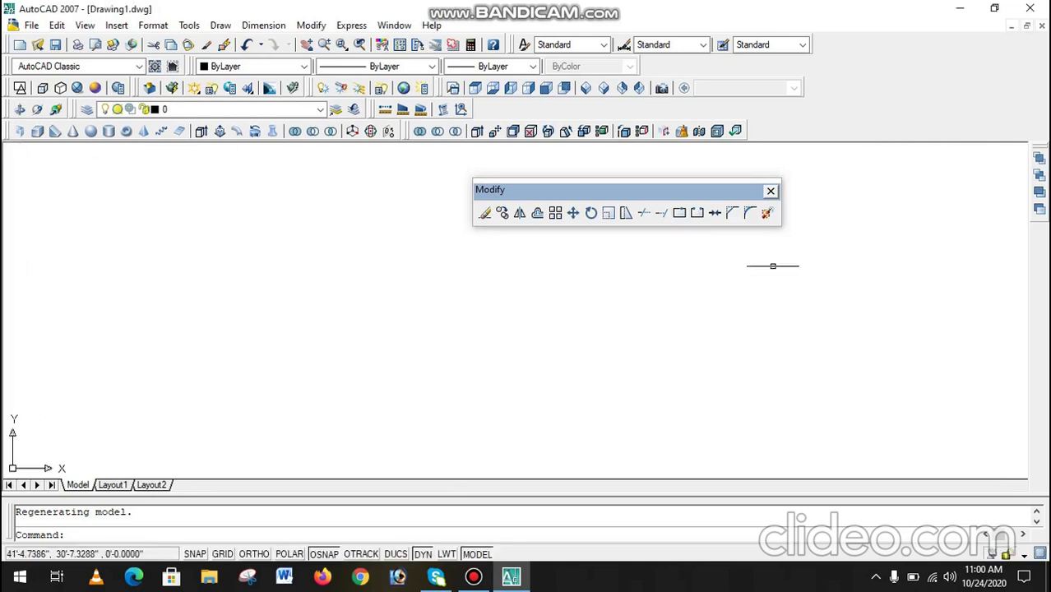
left_click(771, 190)
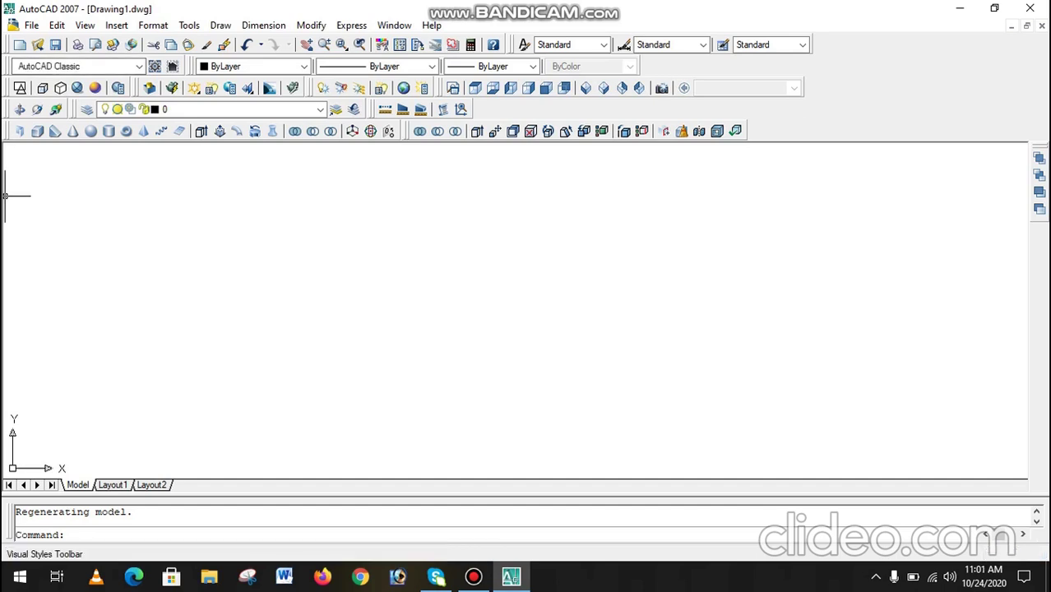
Step: Restore the Draw toolbar from the toolbar list and dock it on the left
right_click(4, 196)
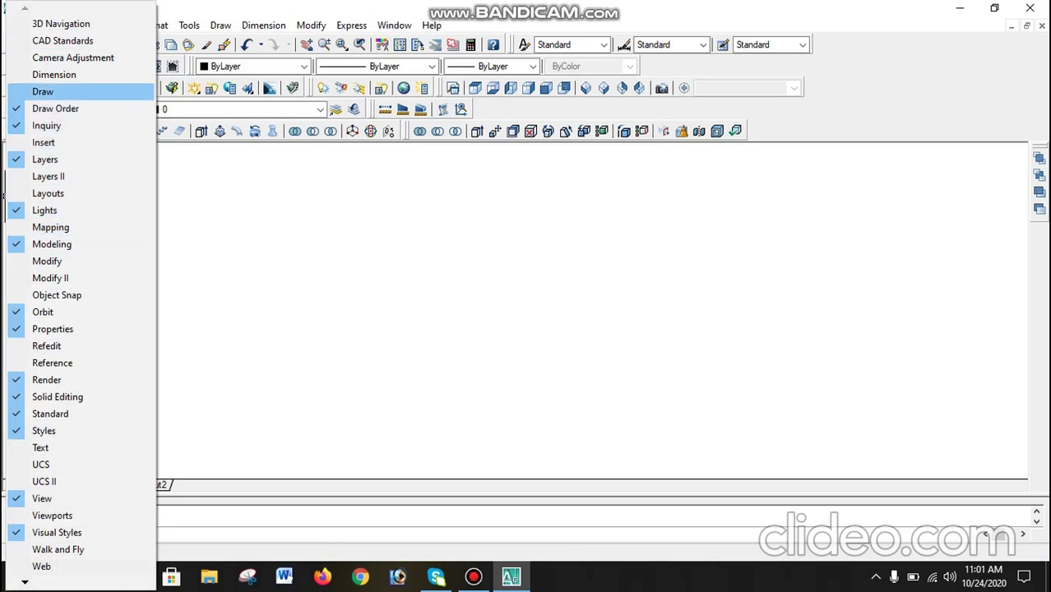
left_click(42, 92)
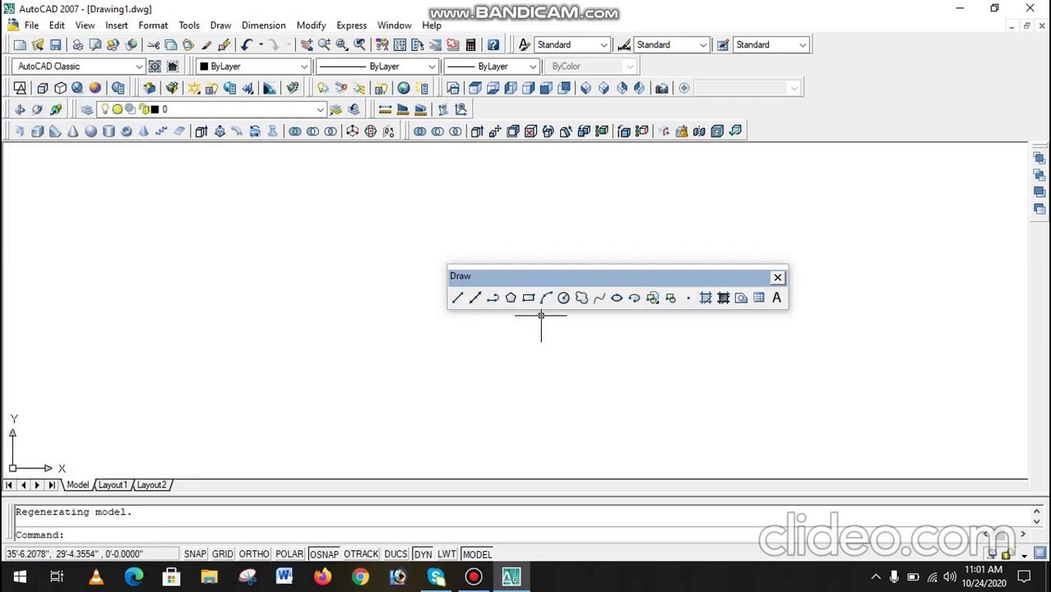
left_click_drag(493, 275, 12, 247)
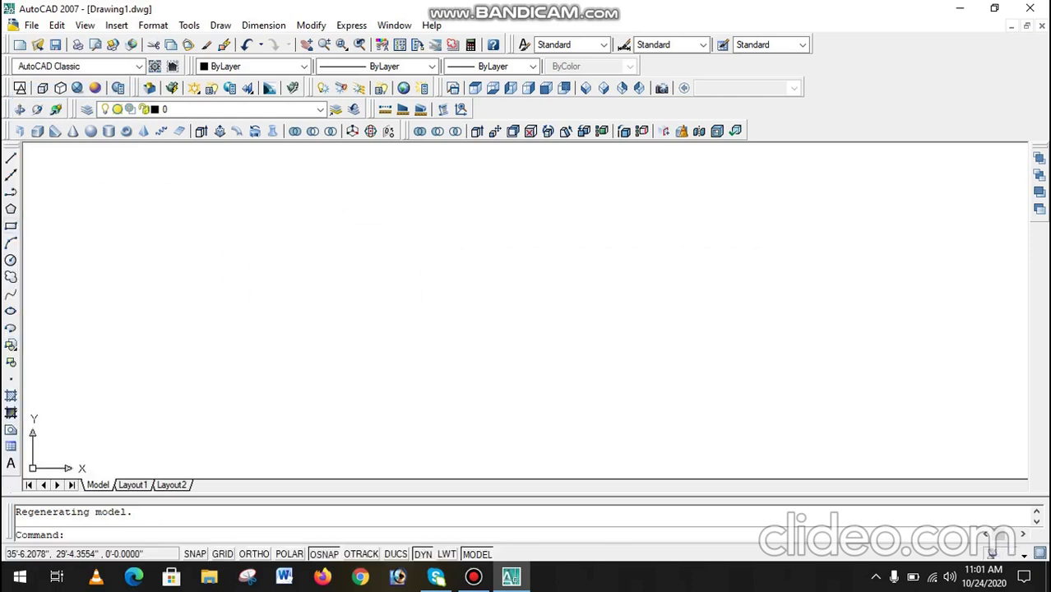
Step: Restore the Modify toolbar and dock it beside the Draw toolbar
right_click(16, 236)
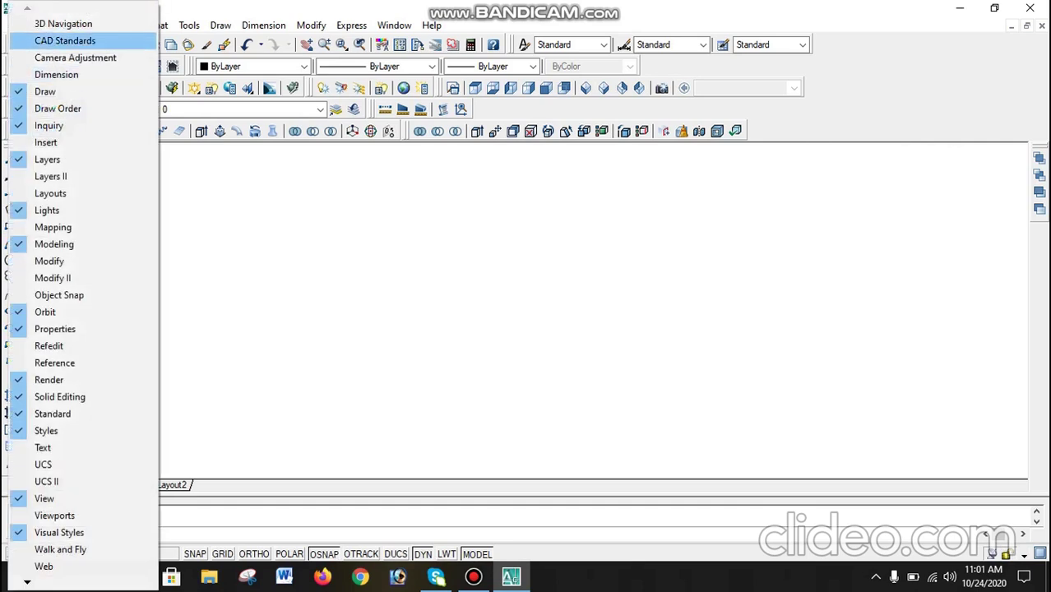
key("Escape")
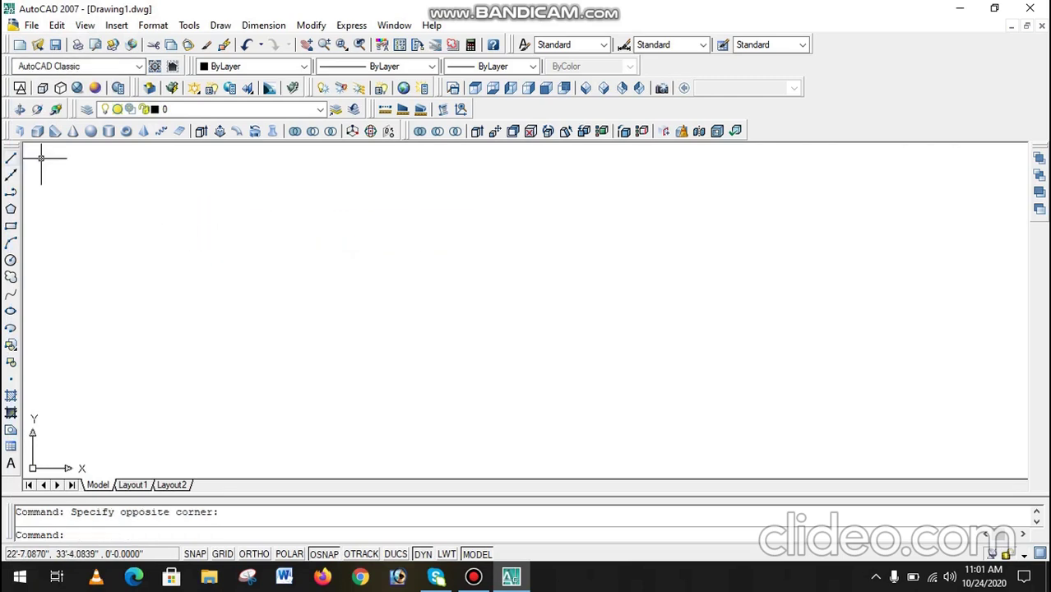
right_click(11, 165)
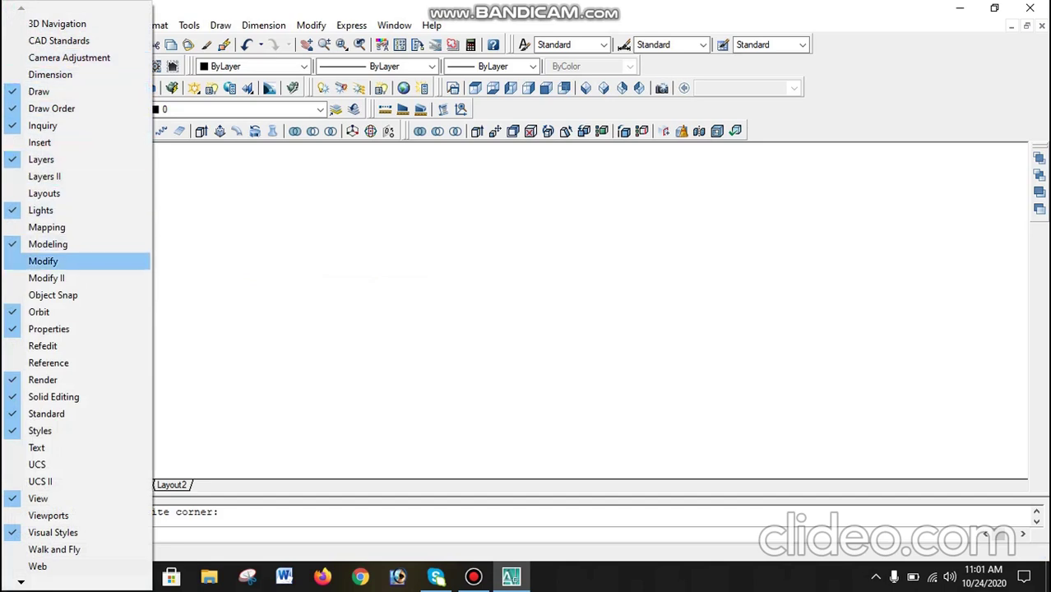
left_click(43, 261)
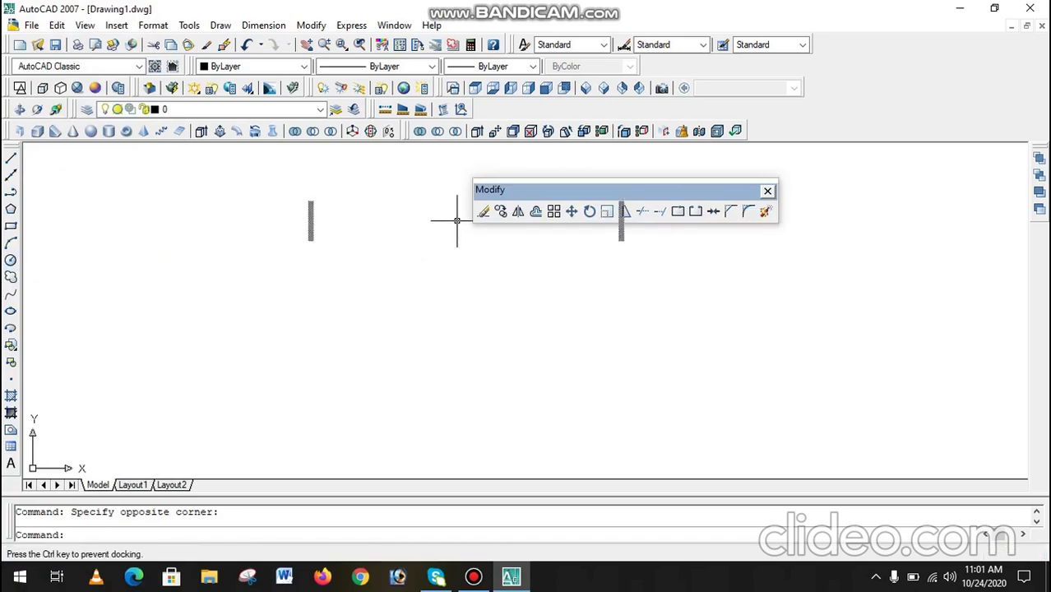
left_click_drag(457, 221, 12, 238)
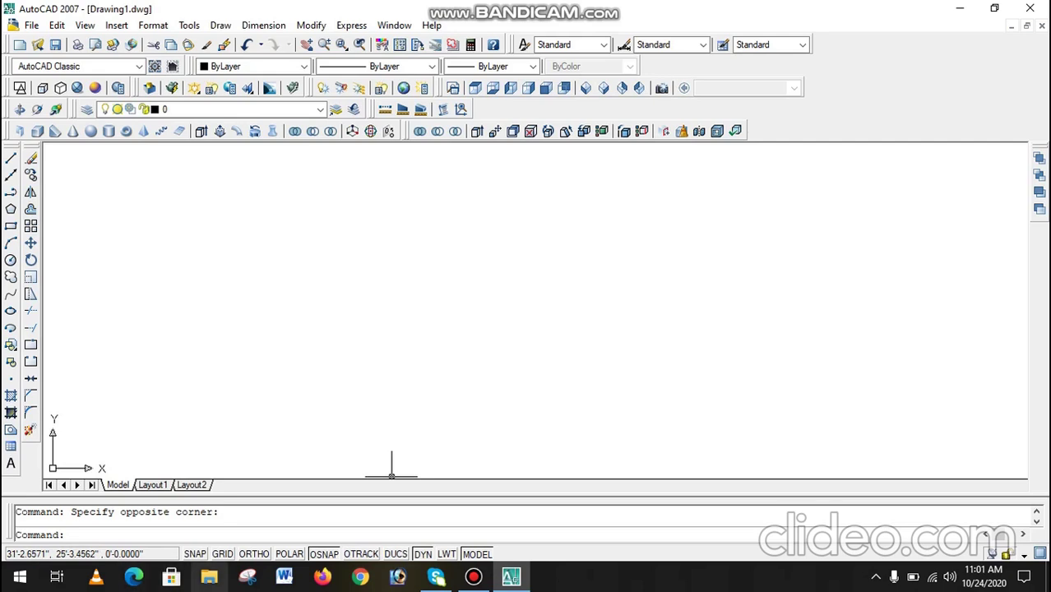
left_click(152, 484)
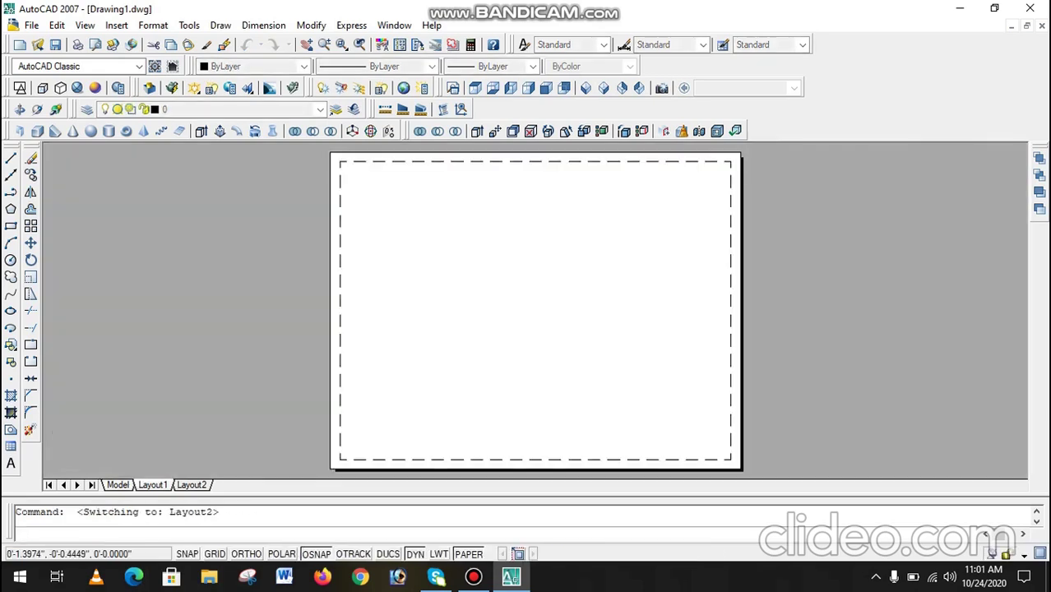
left_click(118, 484)
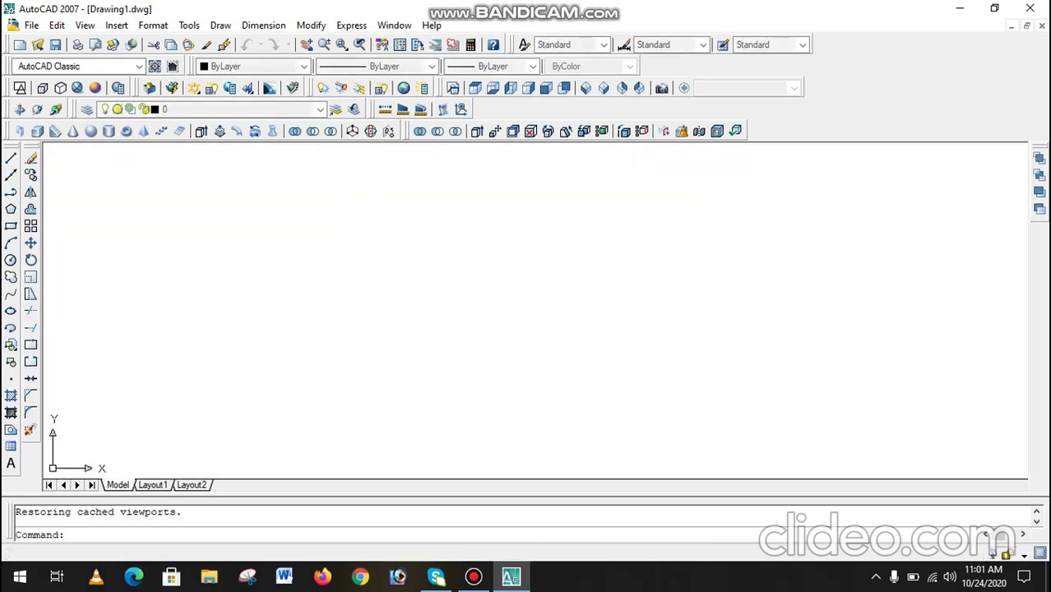
left_click(152, 484)
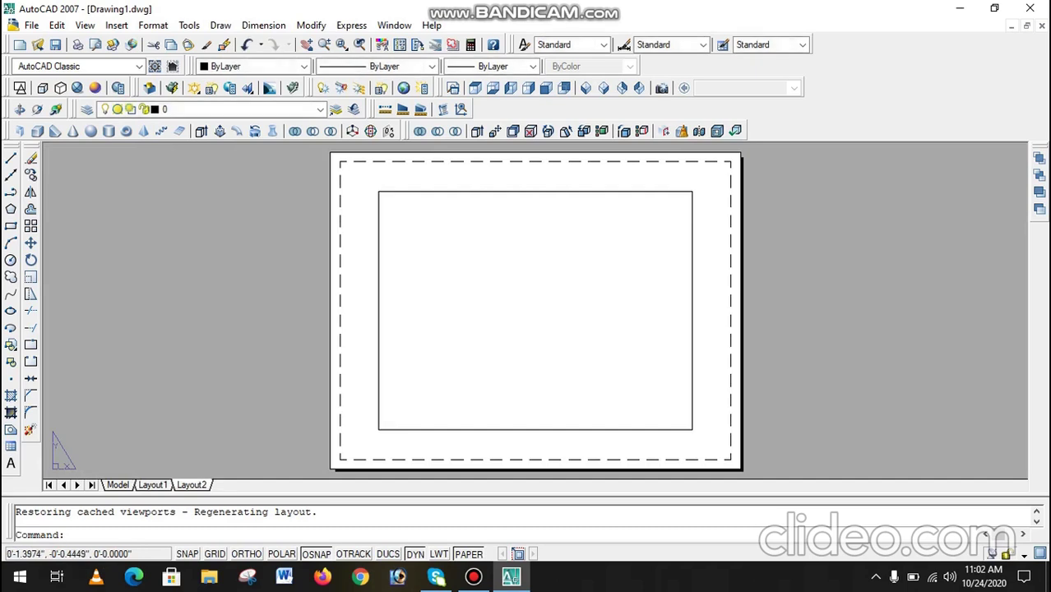
left_click(118, 484)
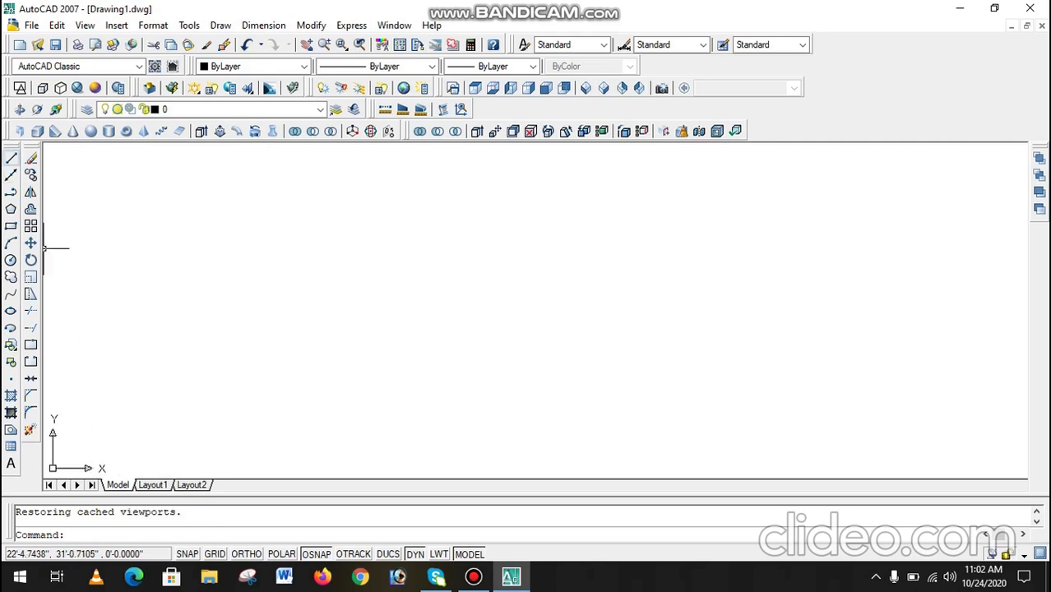
Step: Draw a trial sloping line with the Line tool and end the command
left_click(11, 158)
left_click(237, 277)
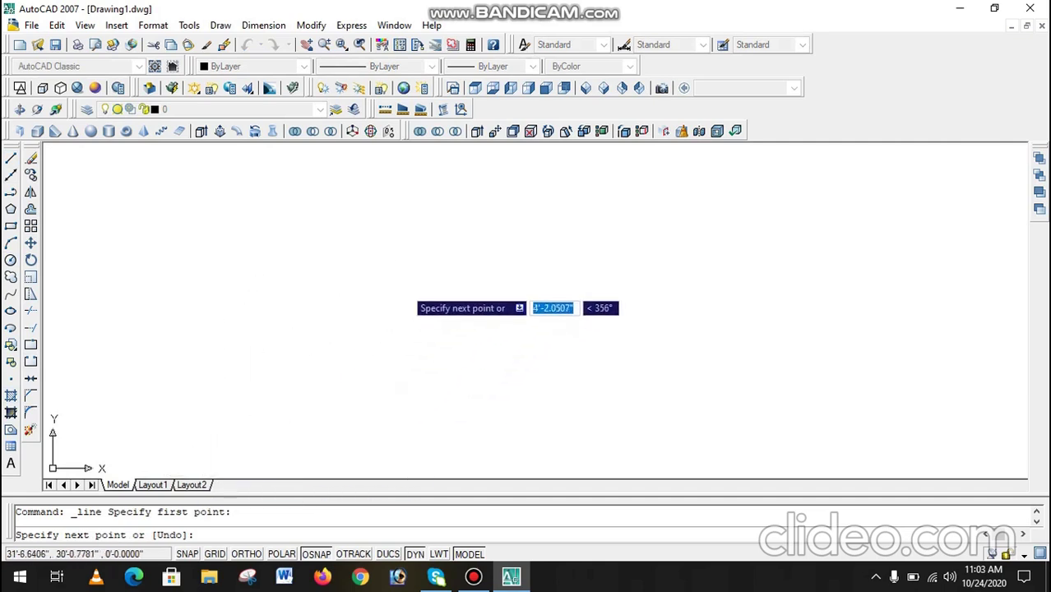
left_click(430, 345)
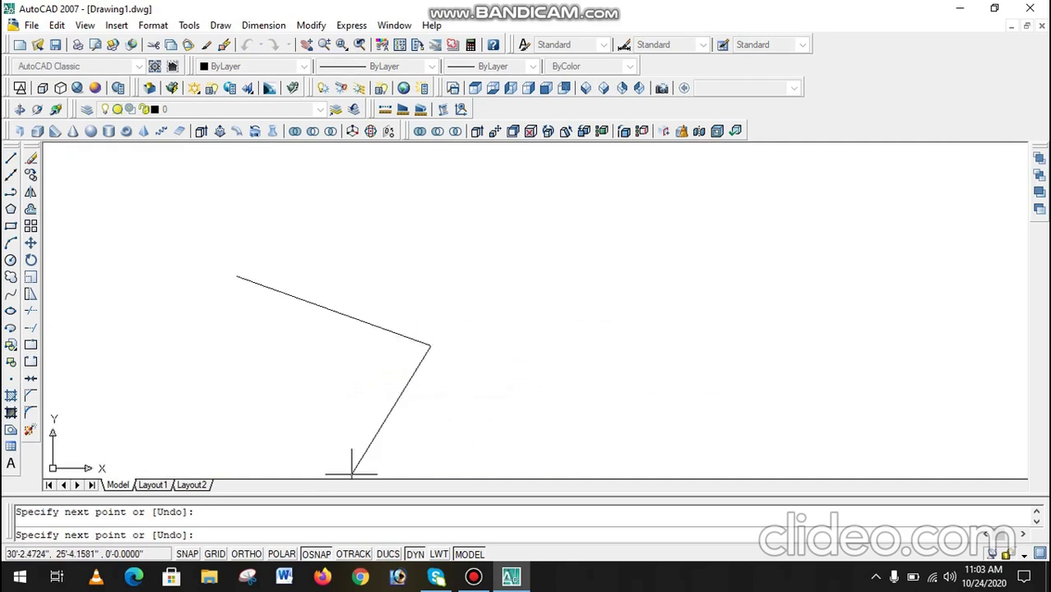
key("Escape")
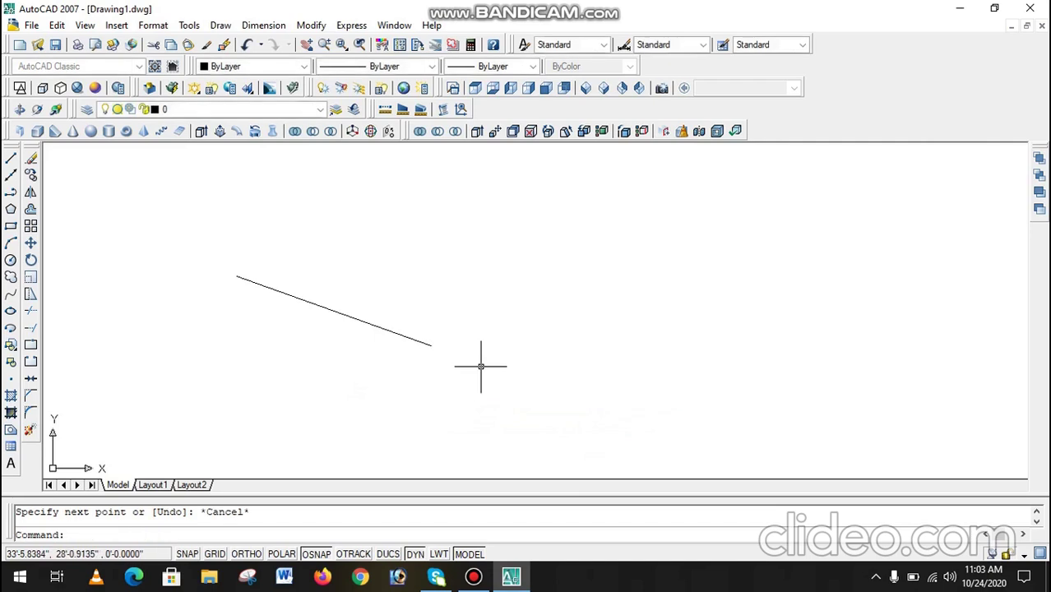
Step: Erase the sloping line using a crossing window and Delete
left_click(446, 286)
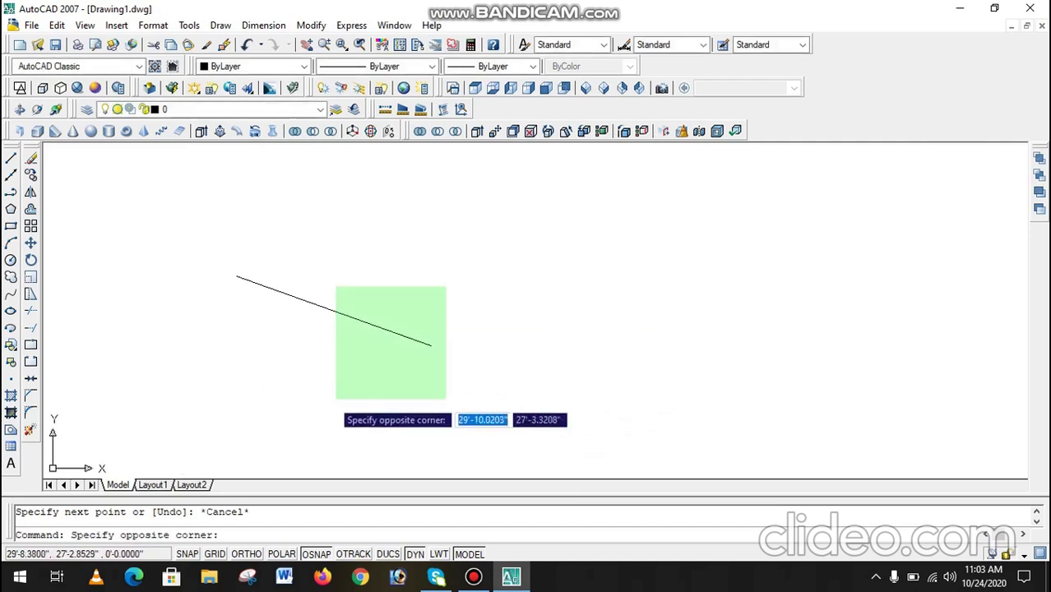
left_click(330, 399)
key("Delete")
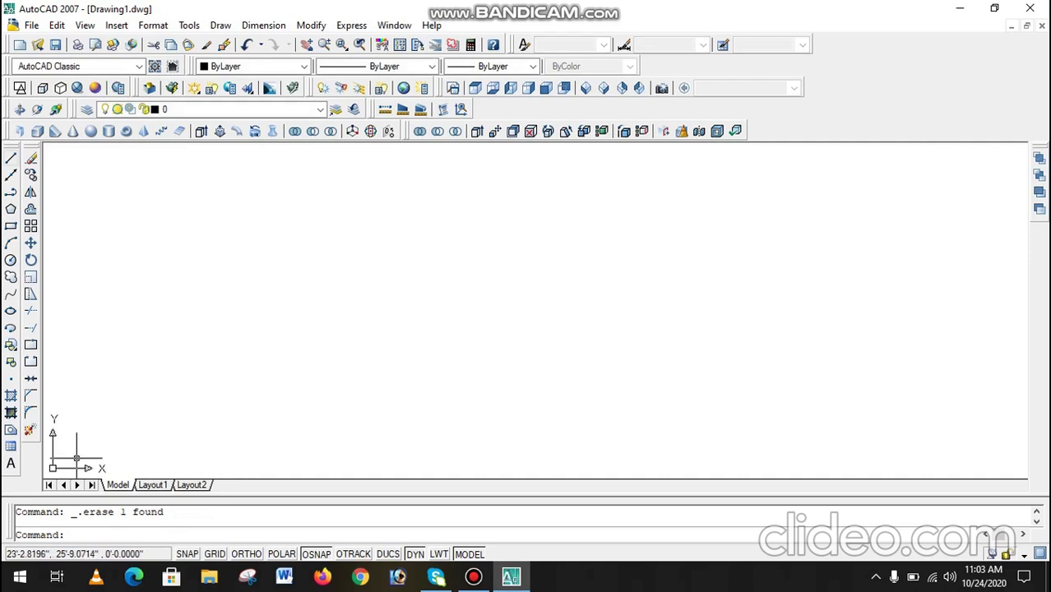
left_click(11, 158)
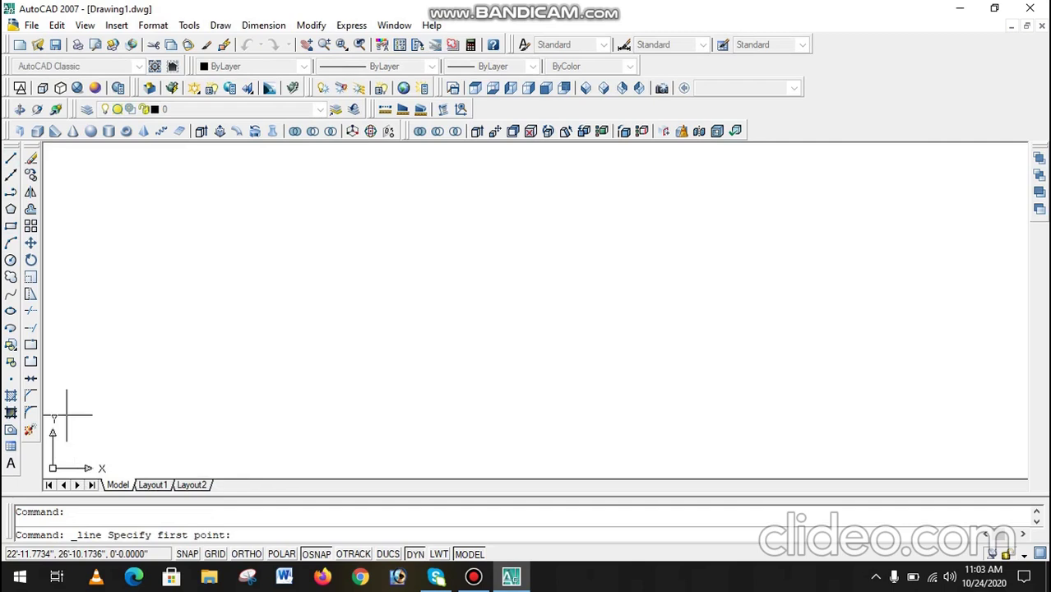
key("Escape")
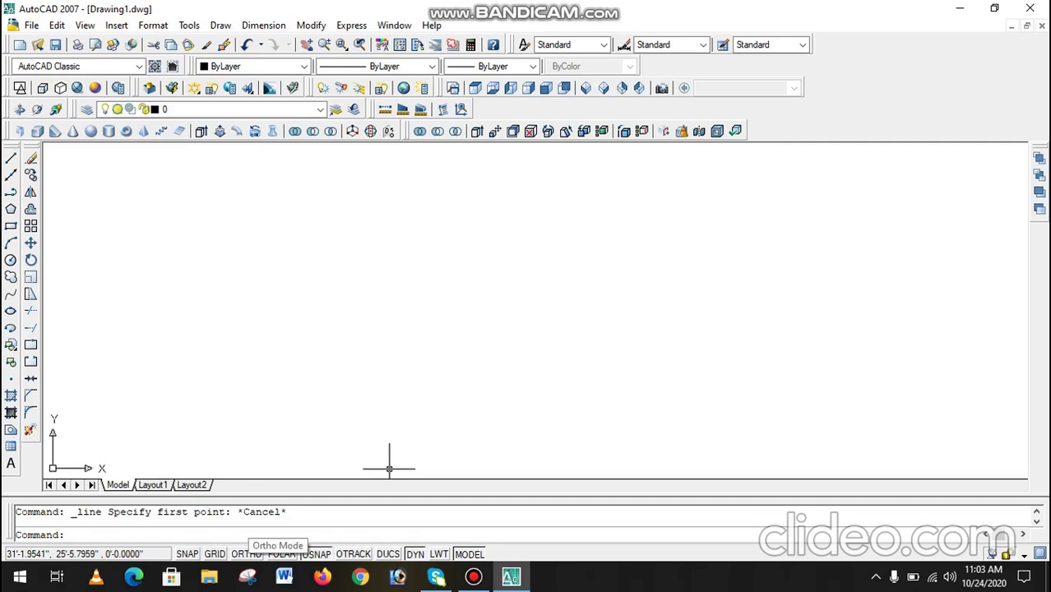
left_click(247, 554)
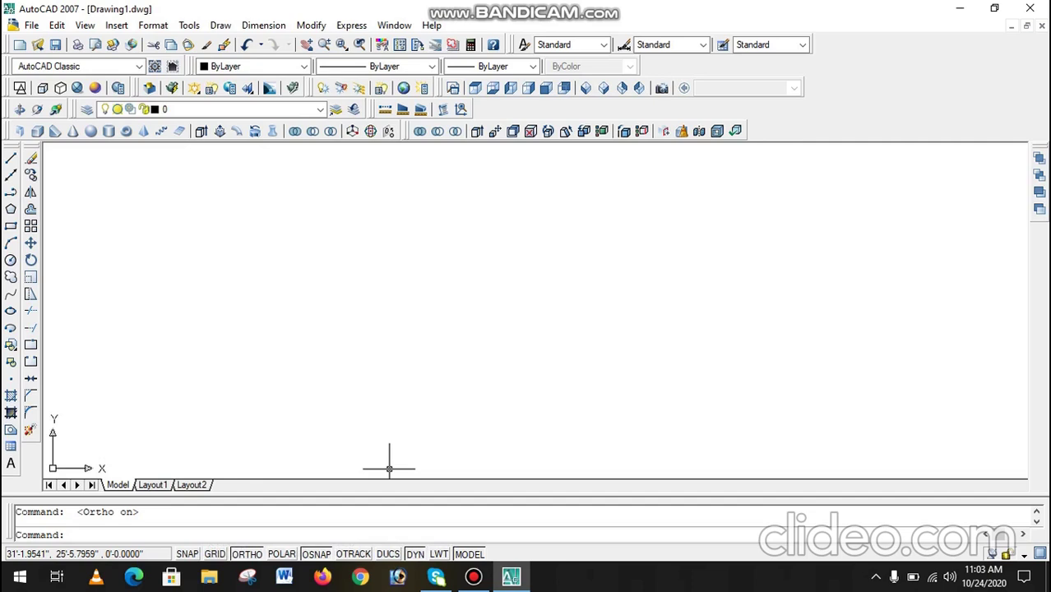
key("F8")
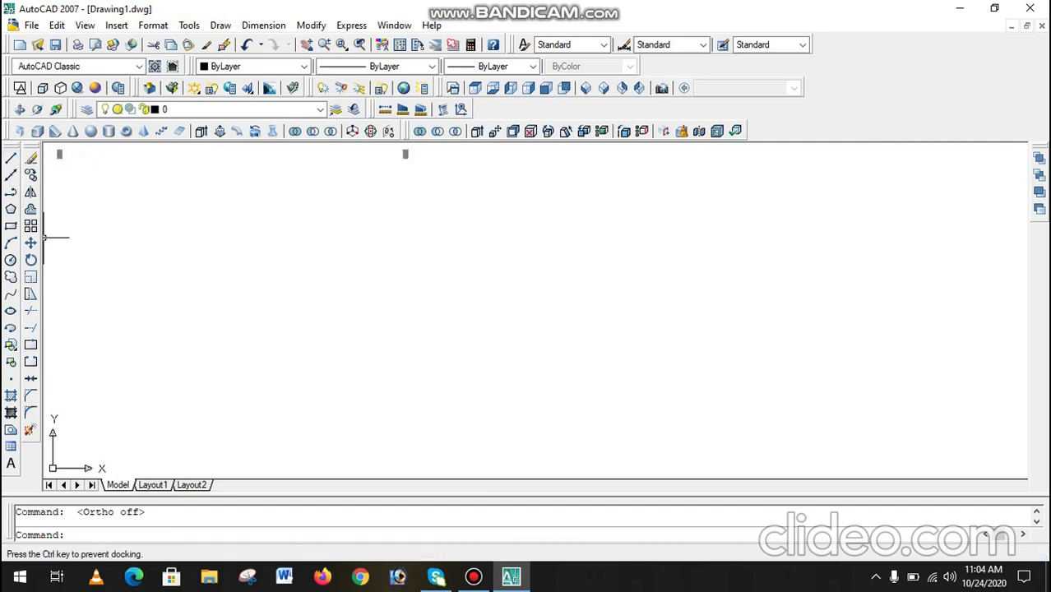
left_click_drag(37, 237, 403, 132)
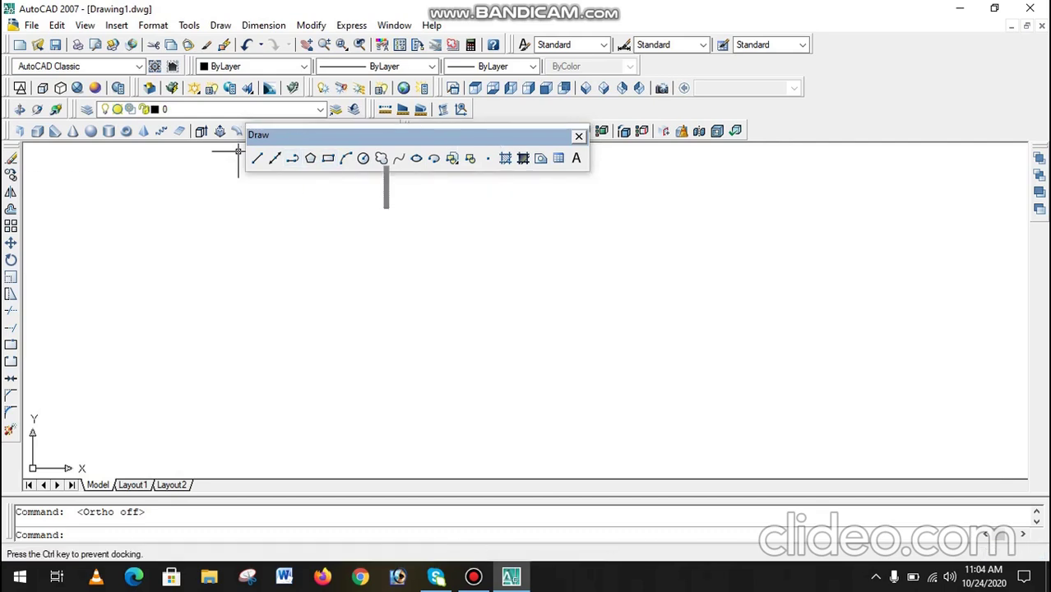
double_click(254, 135)
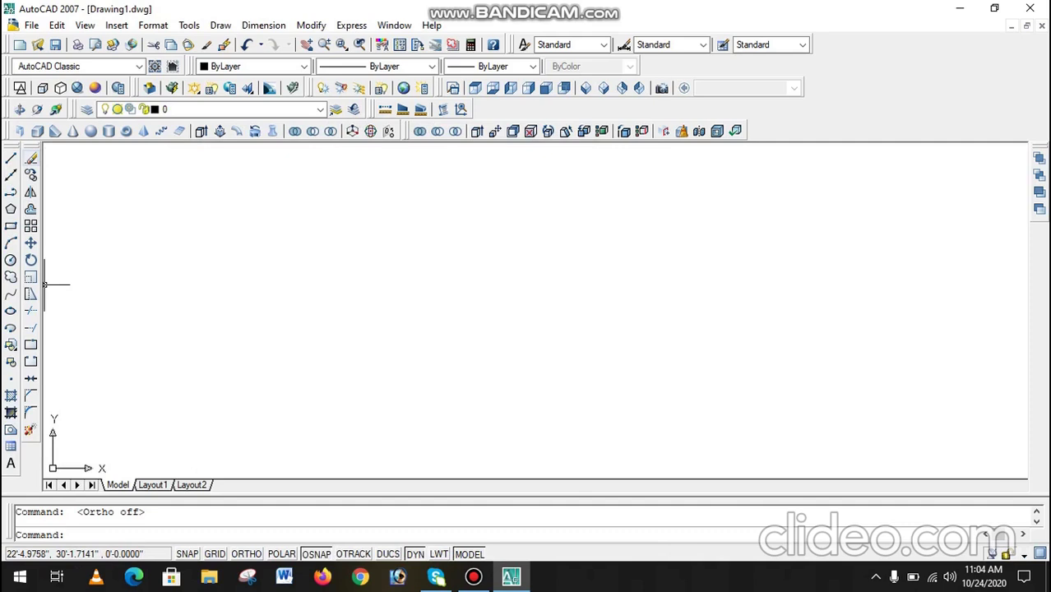
left_click_drag(33, 174, 34, 175)
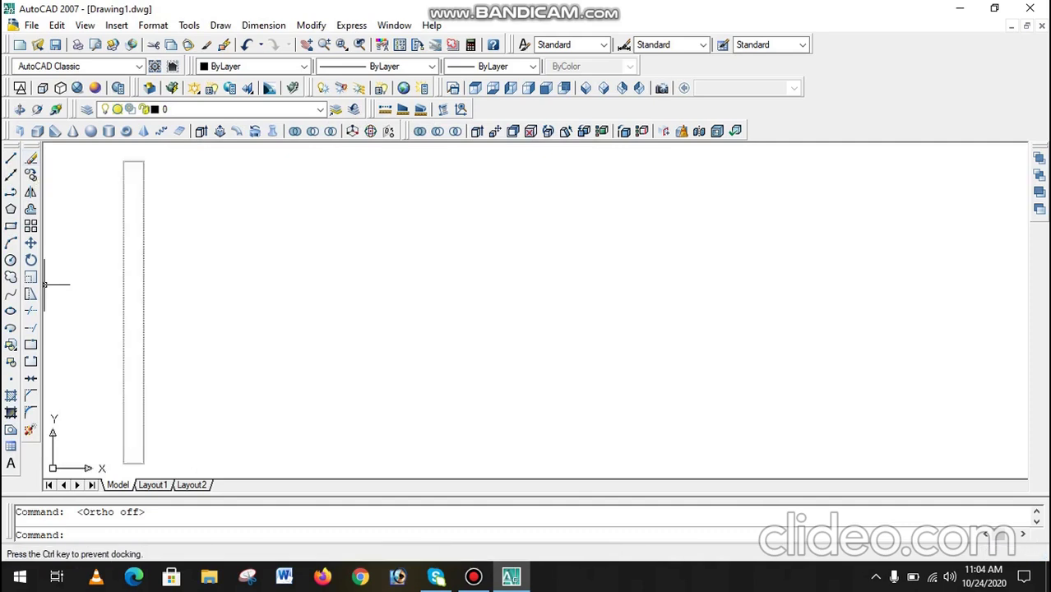
left_click_drag(45, 284, 194, 159)
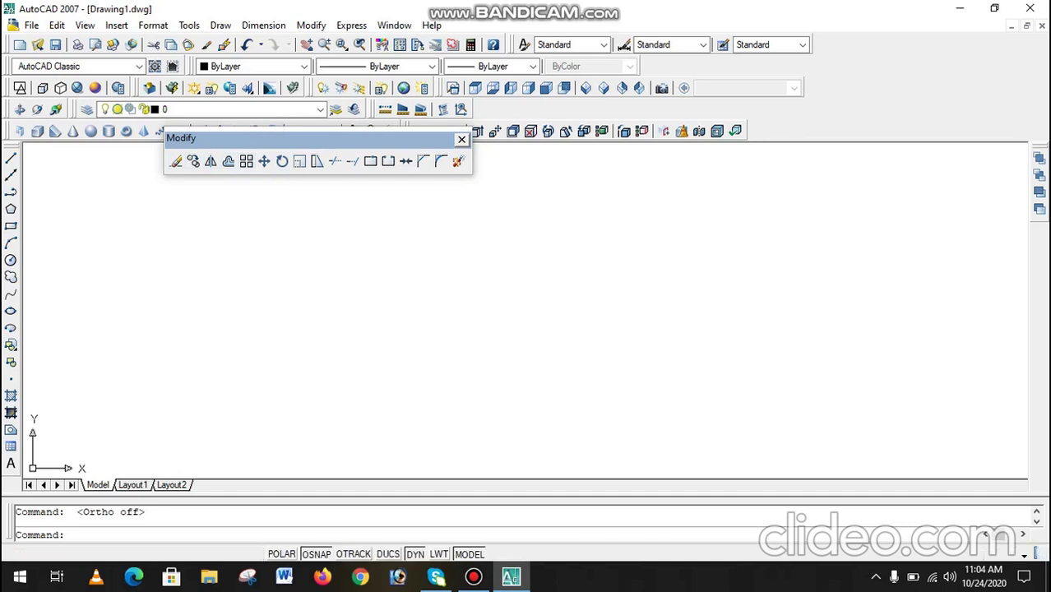
left_click_drag(198, 138, 8, 187)
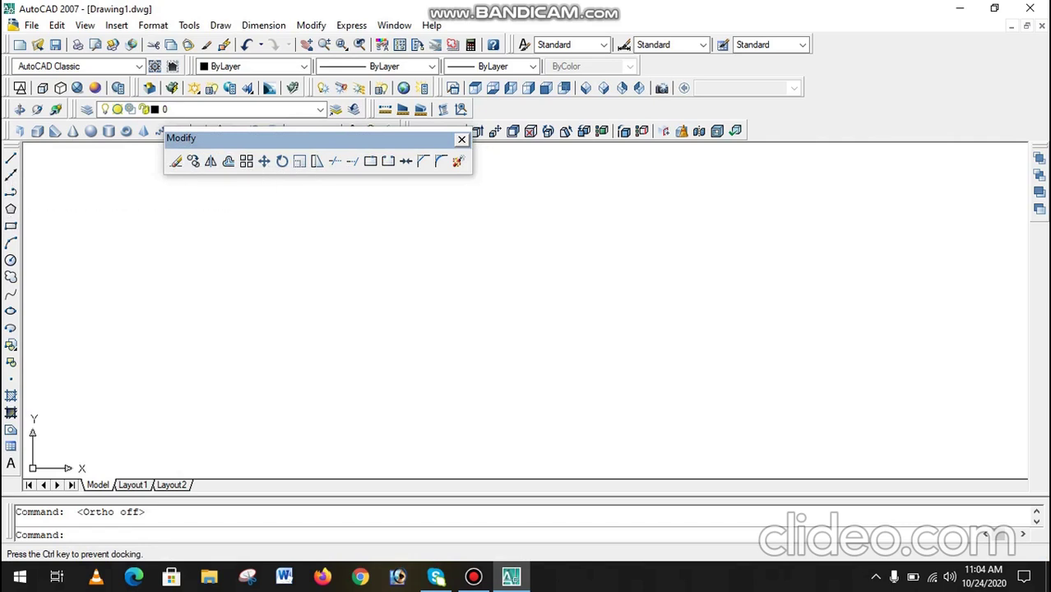
left_click_drag(8, 187, 31, 189)
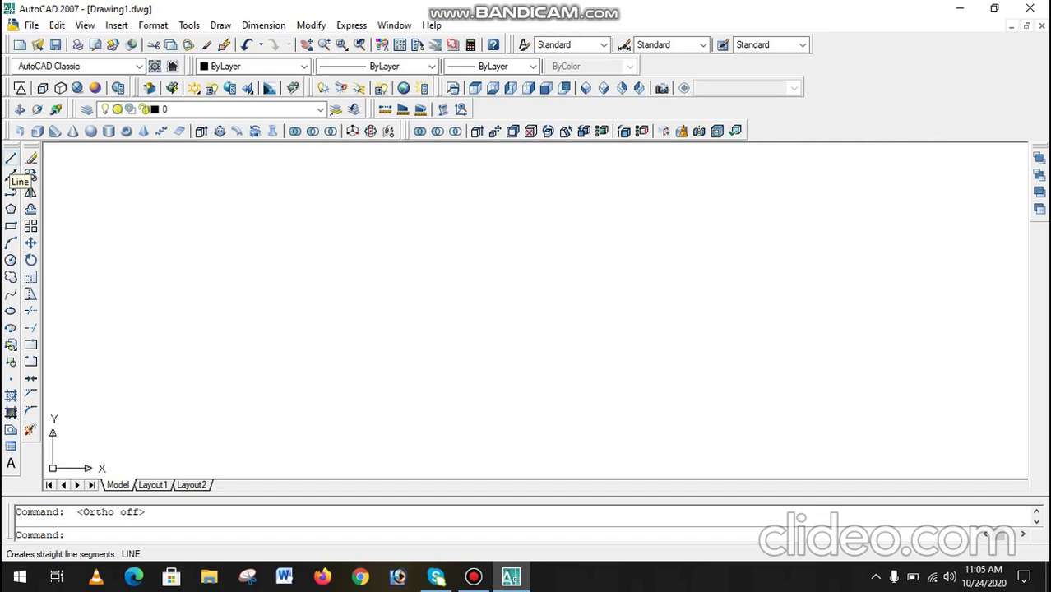
type("l")
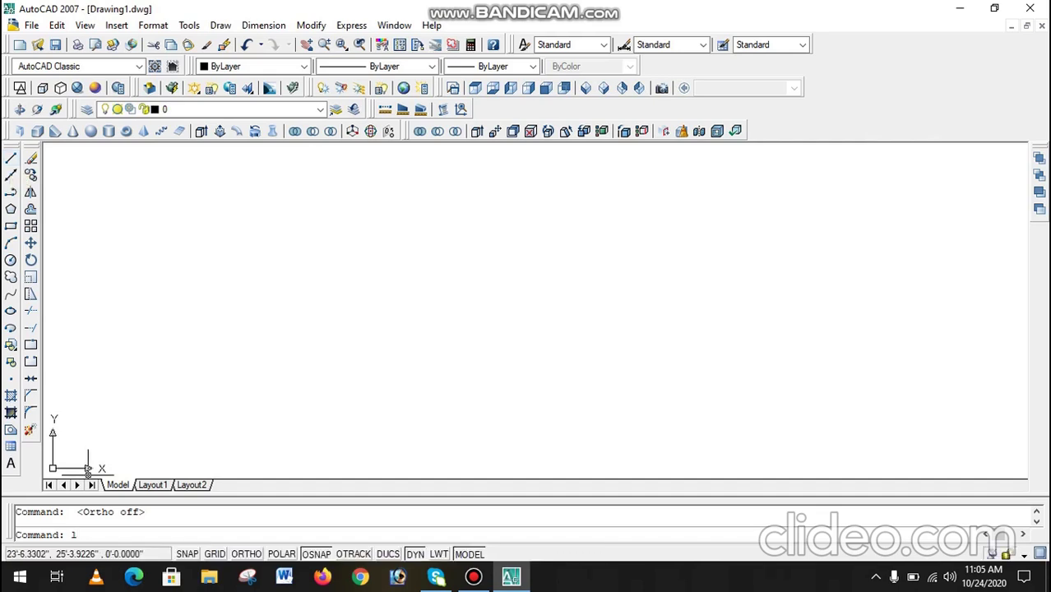
key("Return")
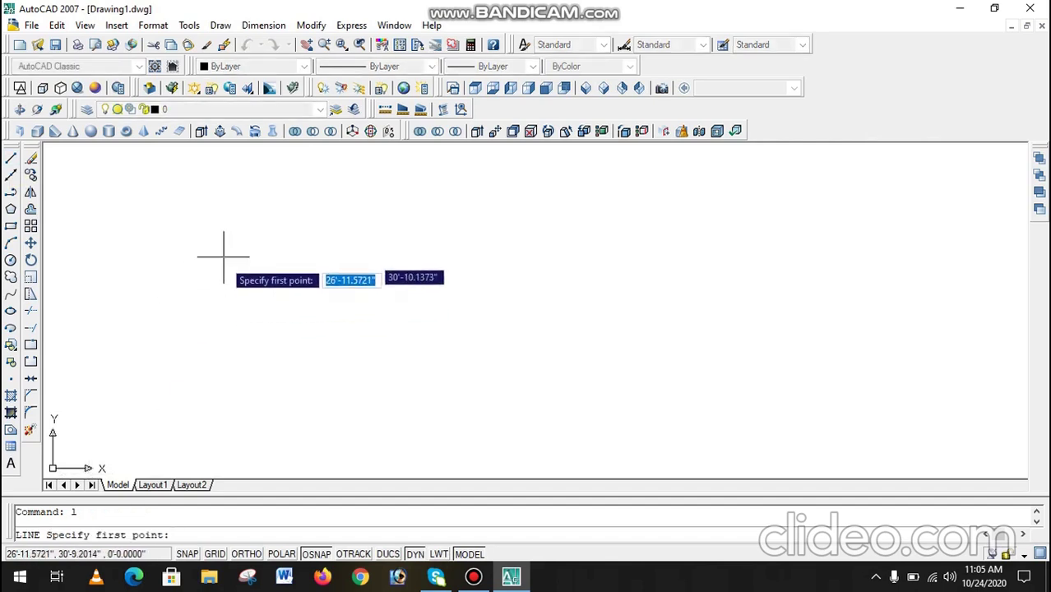
key("Escape")
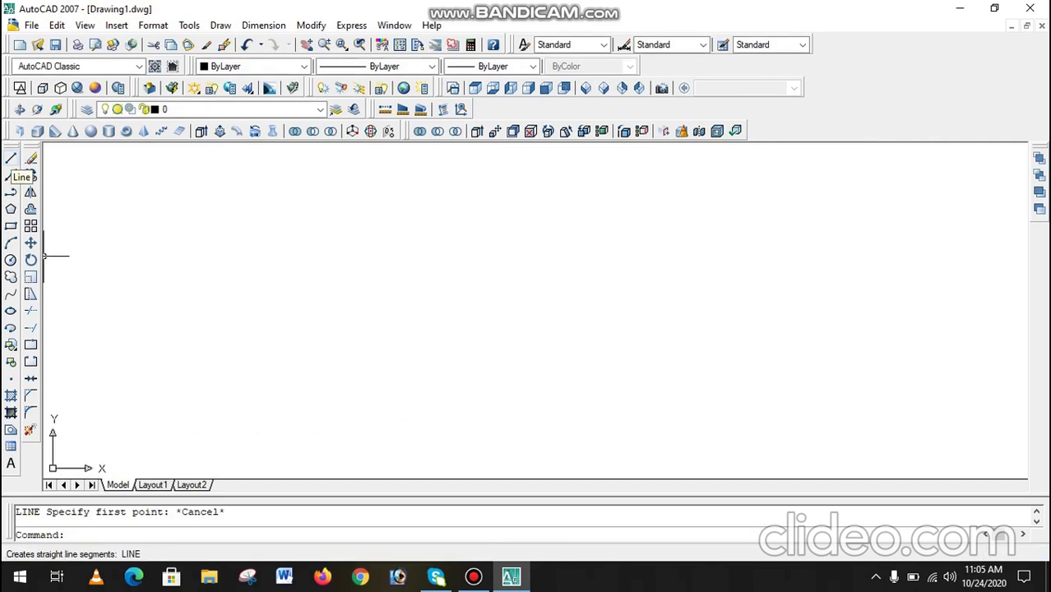
left_click(11, 158)
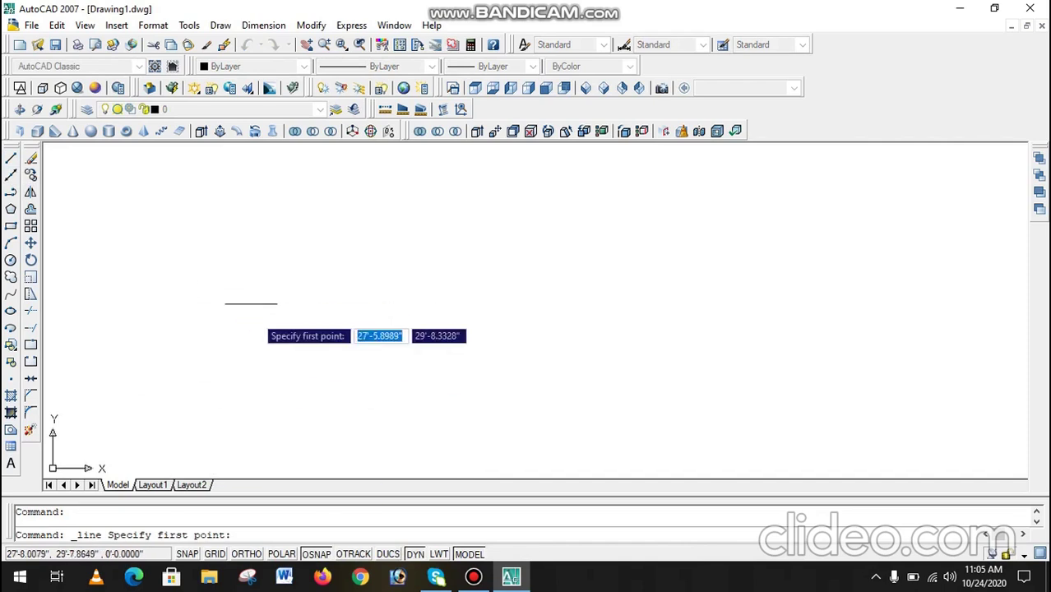
left_click(277, 218)
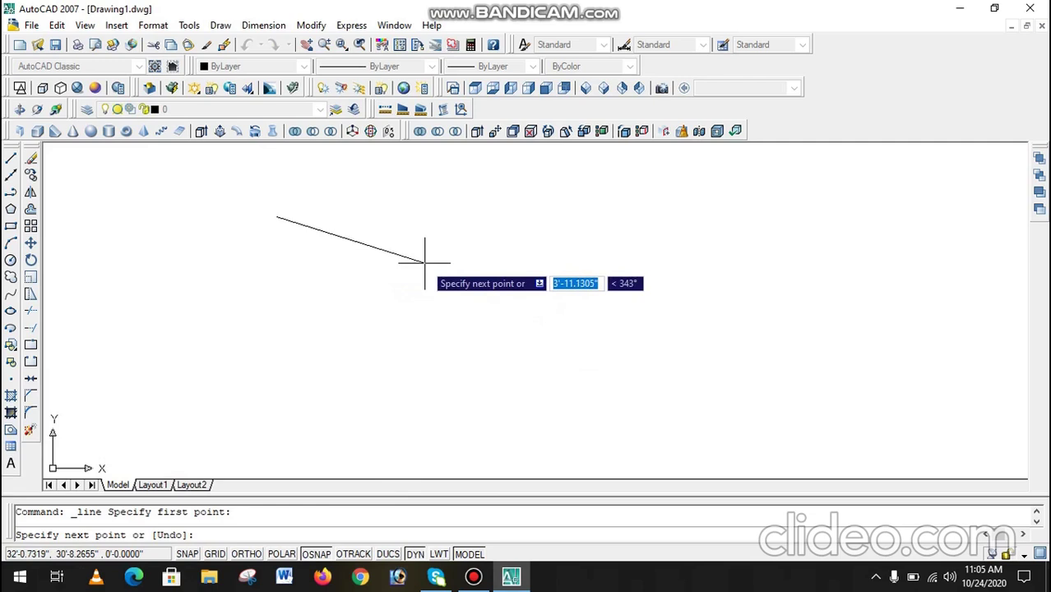
key("Escape")
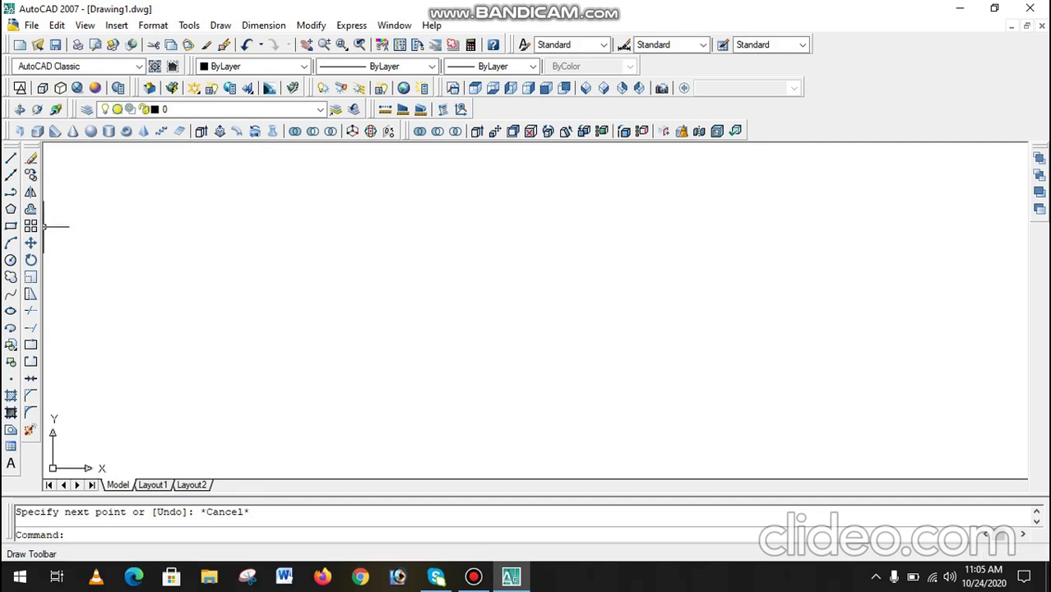
left_click(10, 158)
Step: Draw a sloping line, then crossing-select it and delete it
left_click(231, 221)
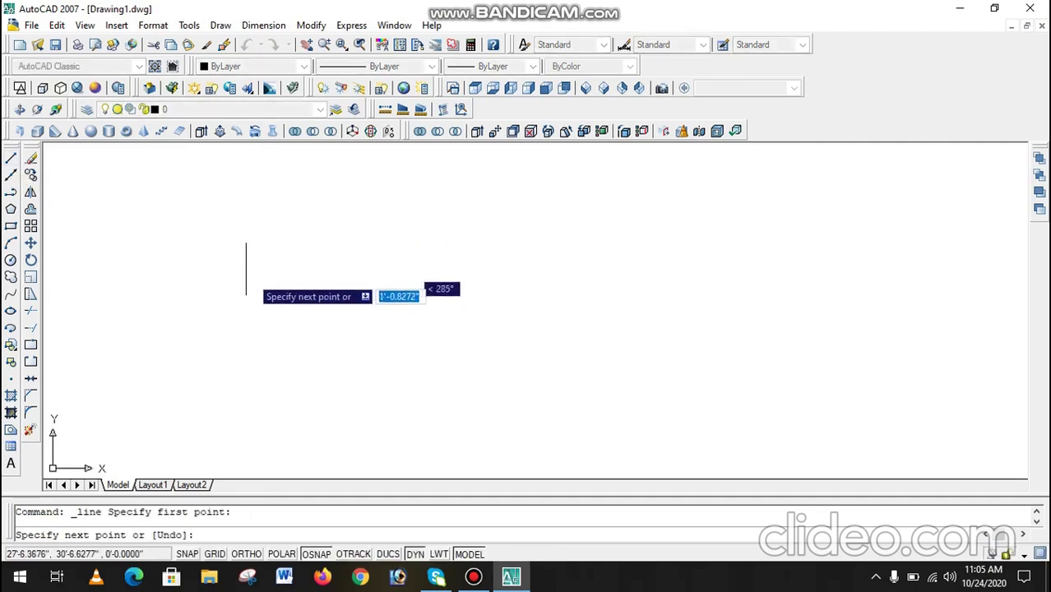
left_click(457, 273)
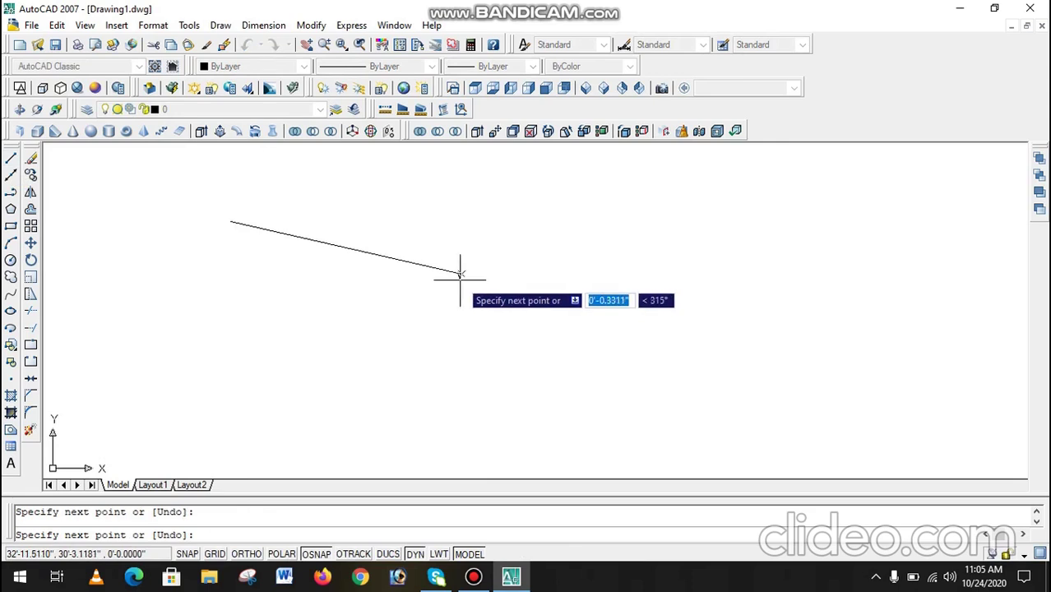
key("Escape")
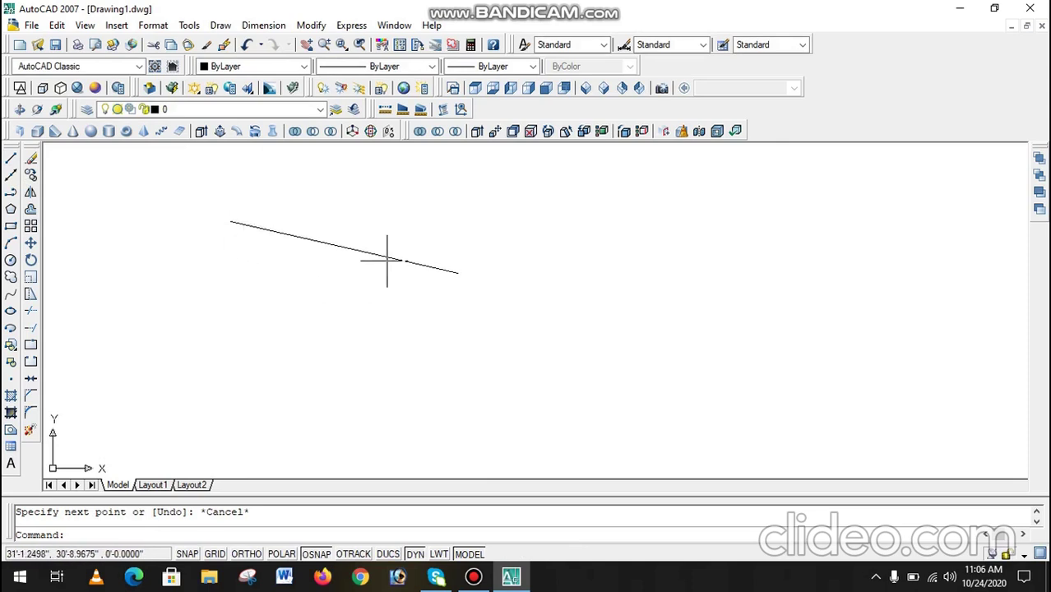
left_click(453, 232)
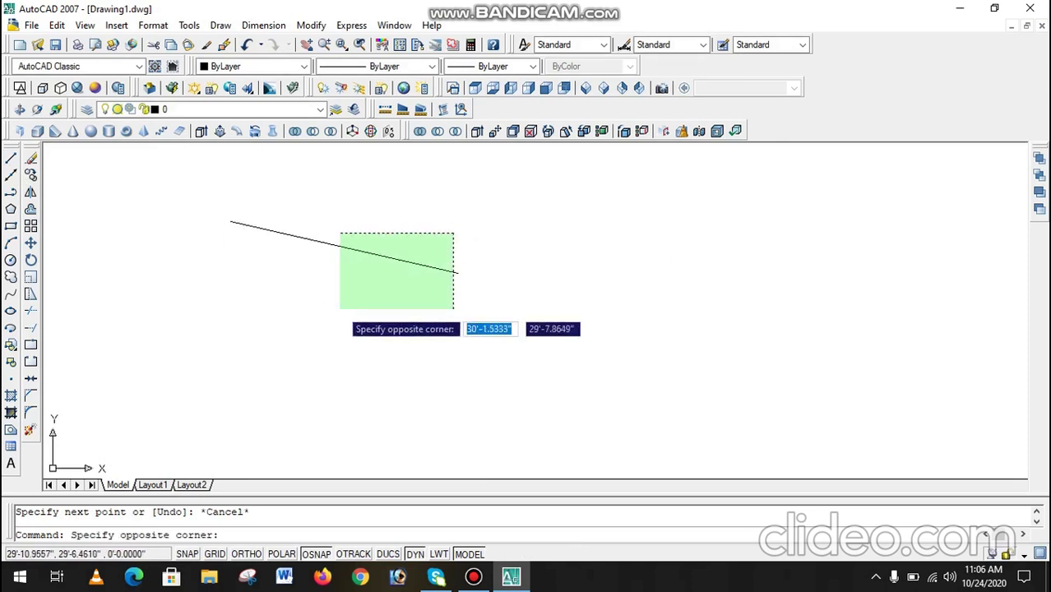
left_click(338, 308)
key("Delete")
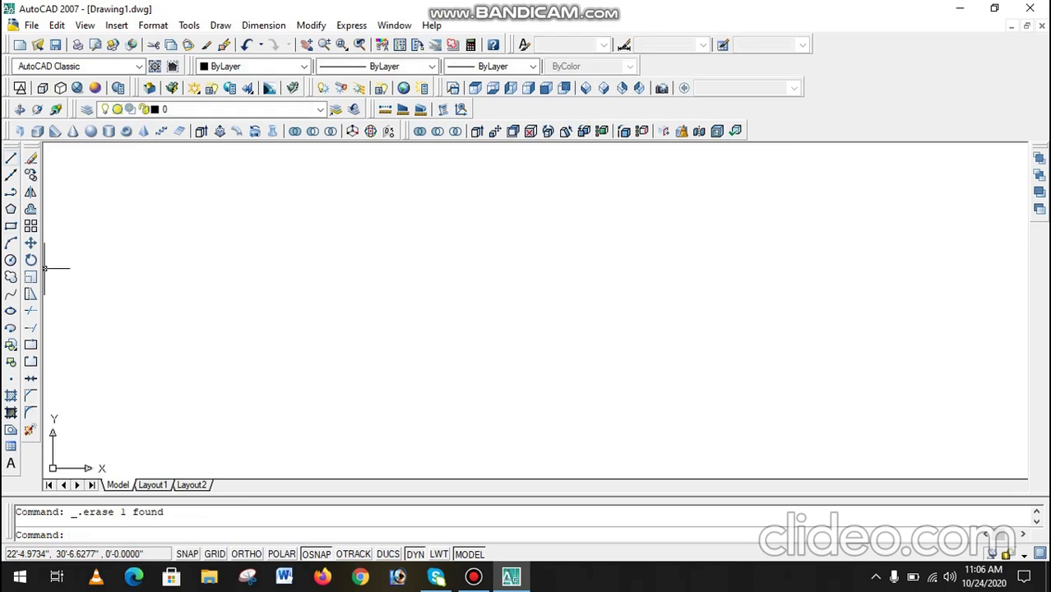
Step: Restart a line with L and place its first point above the drawing's centre
left_click(287, 196)
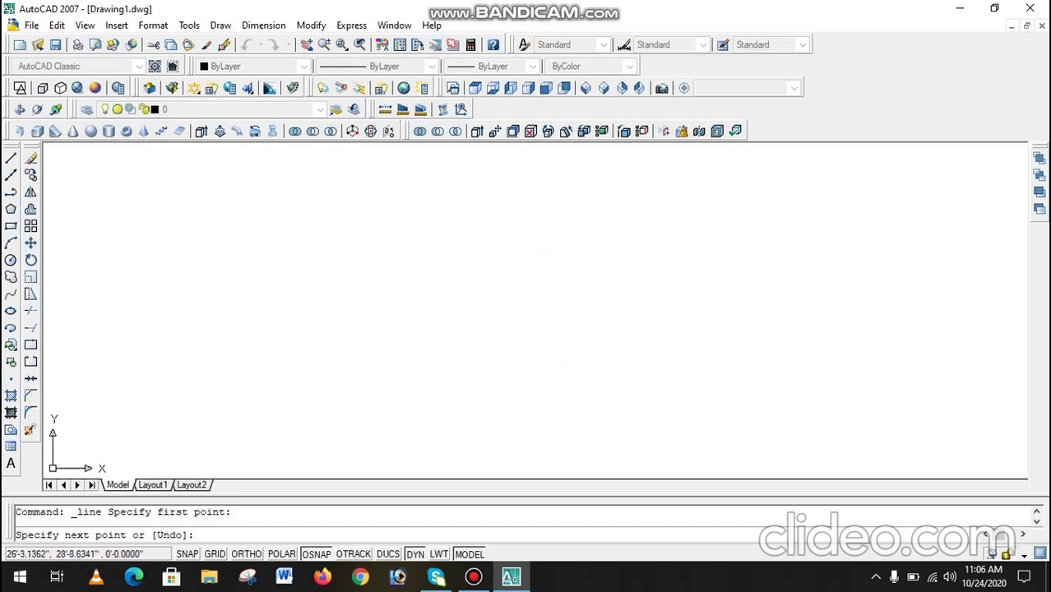
key("Escape")
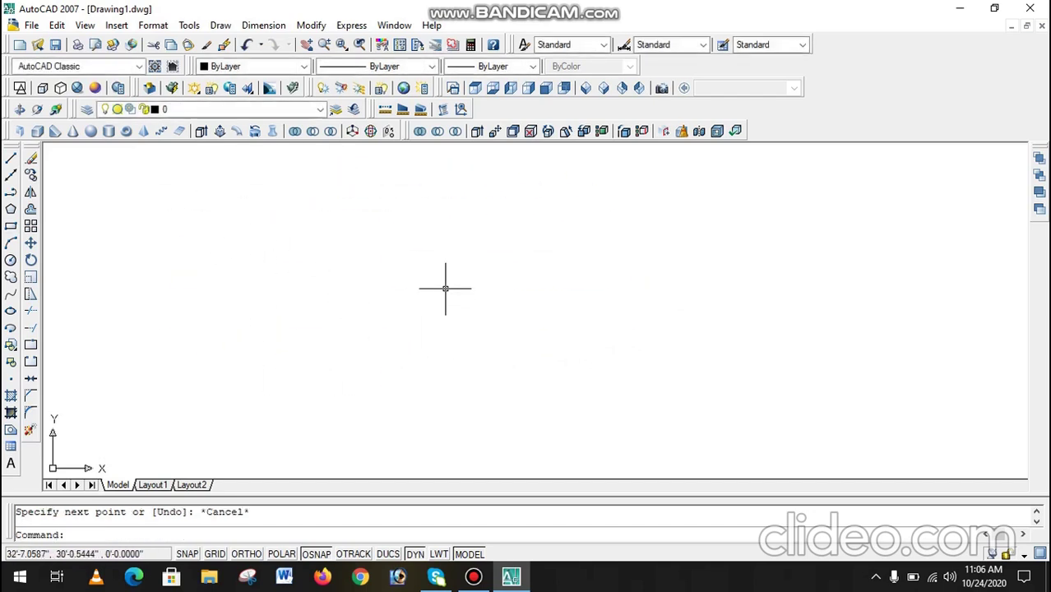
type("l")
key("Return")
left_click(427, 273)
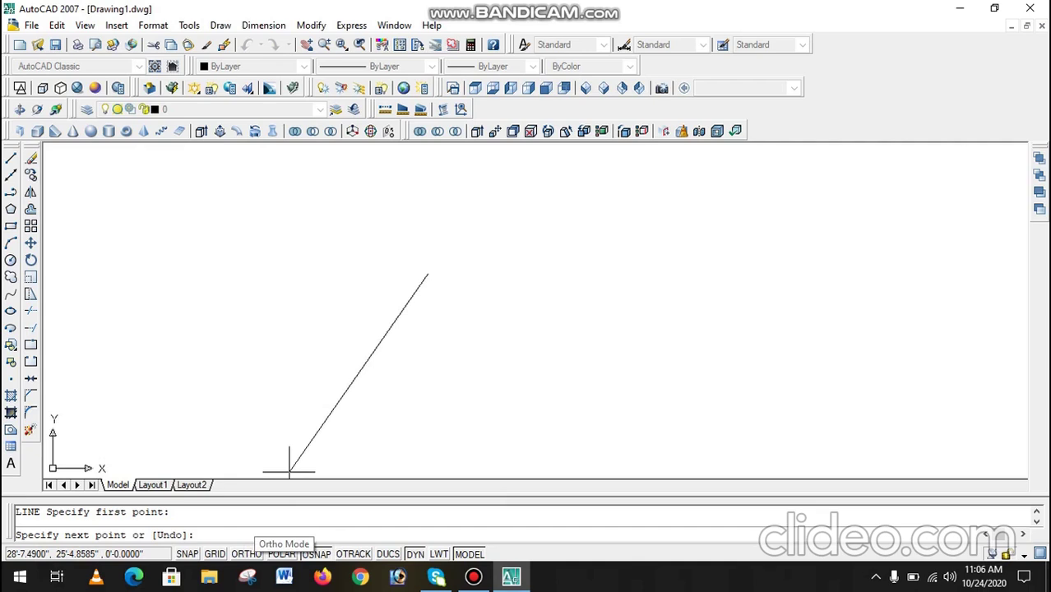
Step: With Ortho on, draw the stepped outline's right-angle segments down, right, up and across
key("F8")
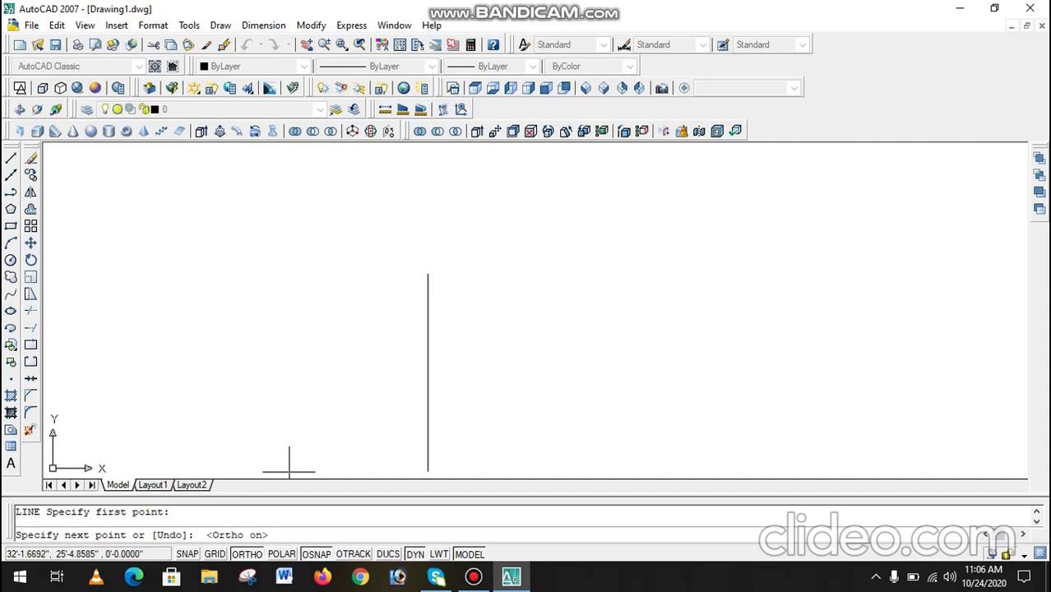
left_click(428, 407)
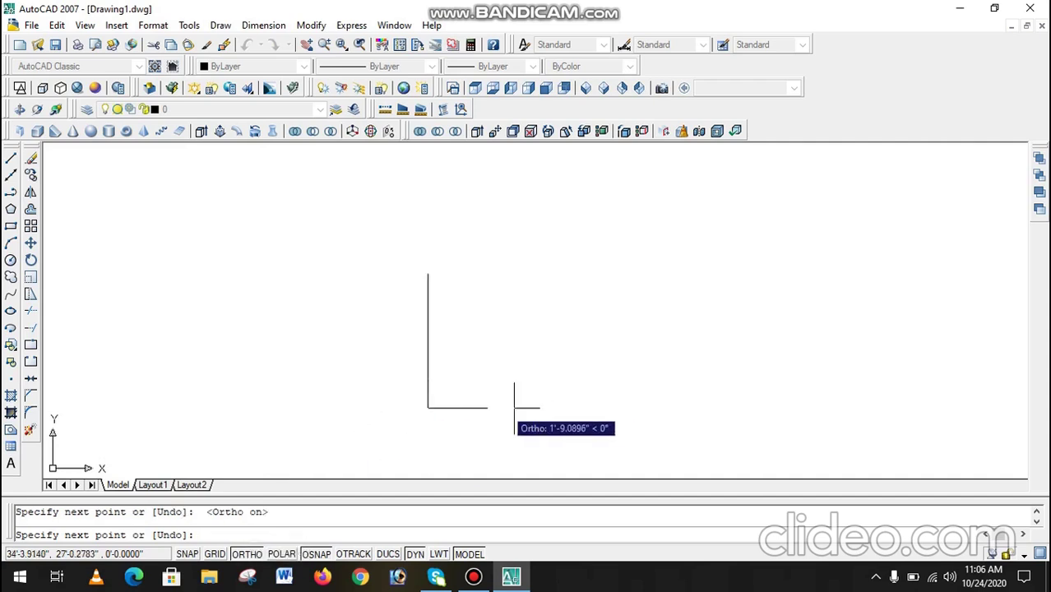
left_click(539, 407)
left_click(539, 314)
left_click(641, 314)
left_click(641, 414)
left_click(701, 415)
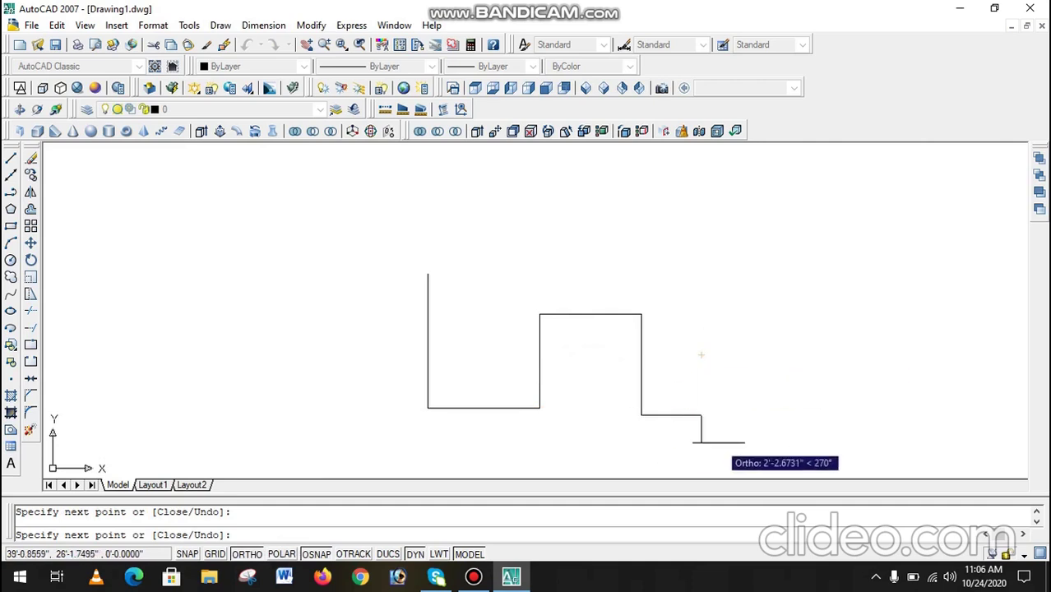
left_click(701, 356)
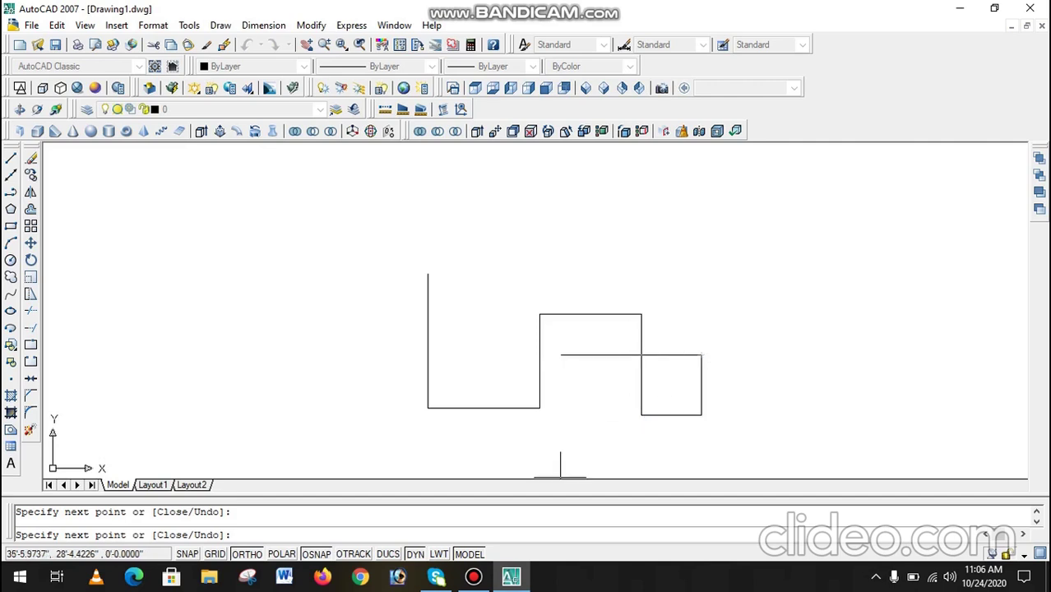
Step: Continue the stepped outline with Ortho, up to the top and back left, then finish
left_click(247, 555)
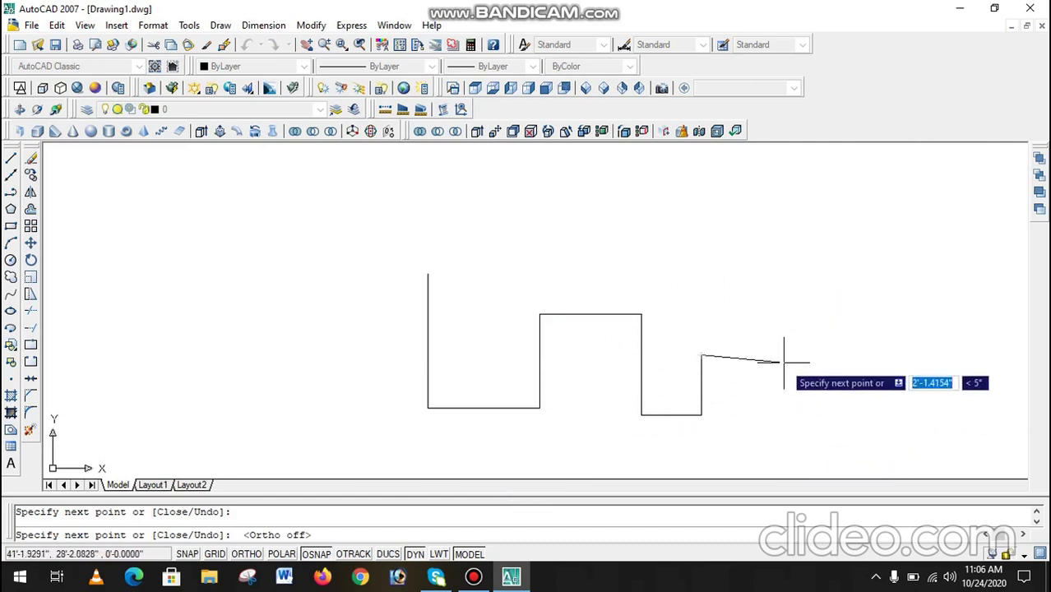
key("F8")
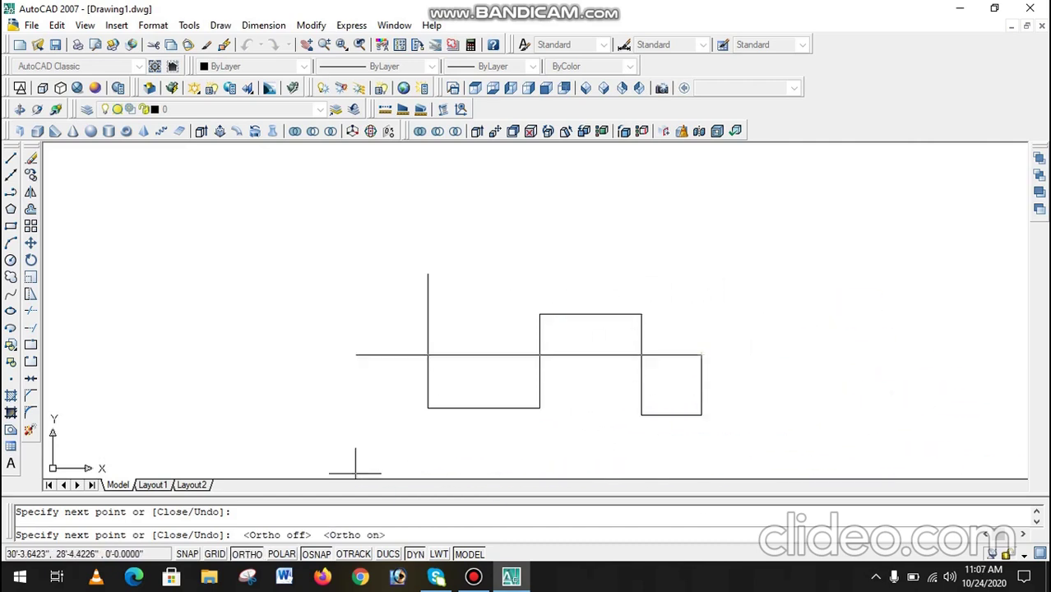
left_click(701, 355)
left_click(591, 356)
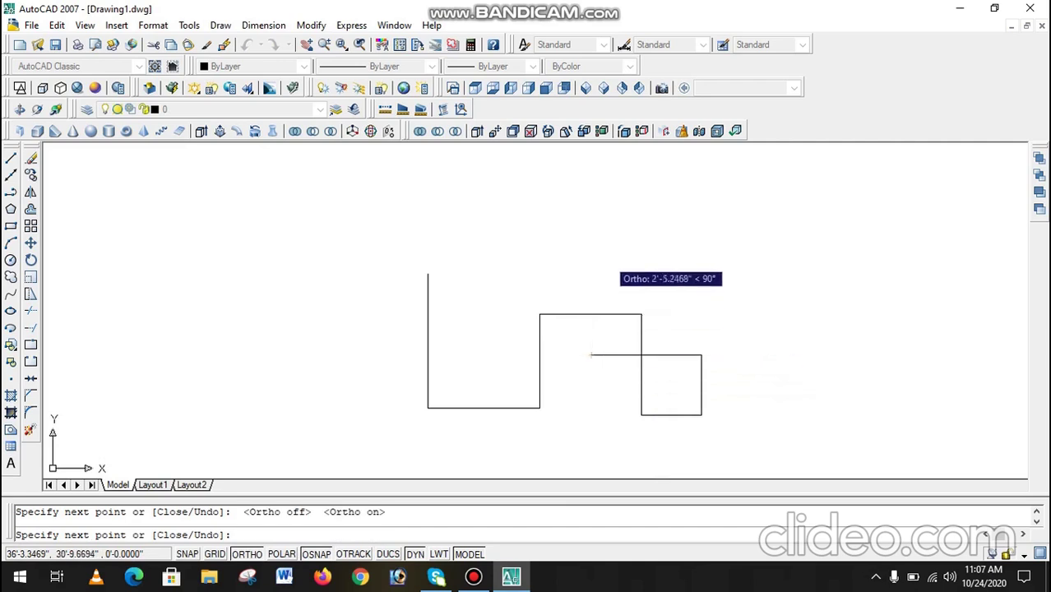
left_click(591, 258)
left_click(761, 258)
left_click(762, 173)
left_click(440, 174)
left_click(440, 232)
key("Escape")
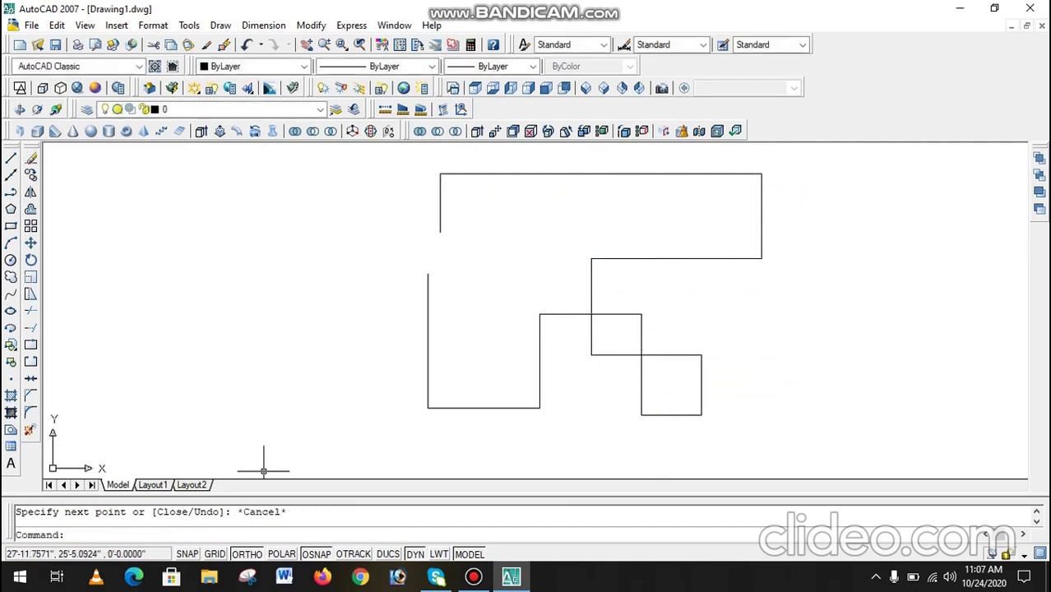
left_click(246, 553)
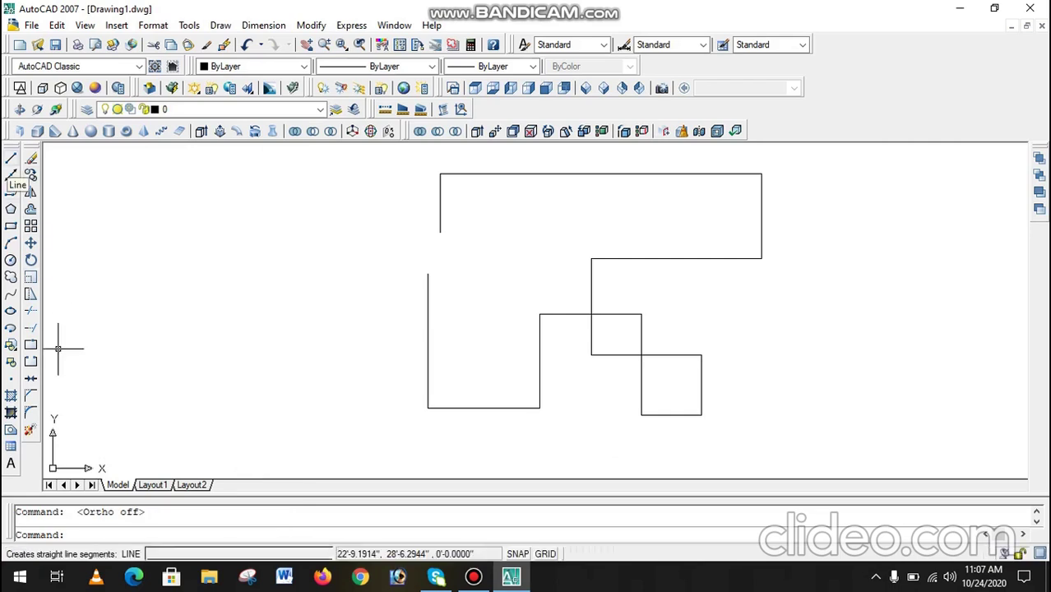
Step: Start a new orthogonal figure on the left, drawing the outer box's edges
left_click(10, 158)
left_click(95, 222)
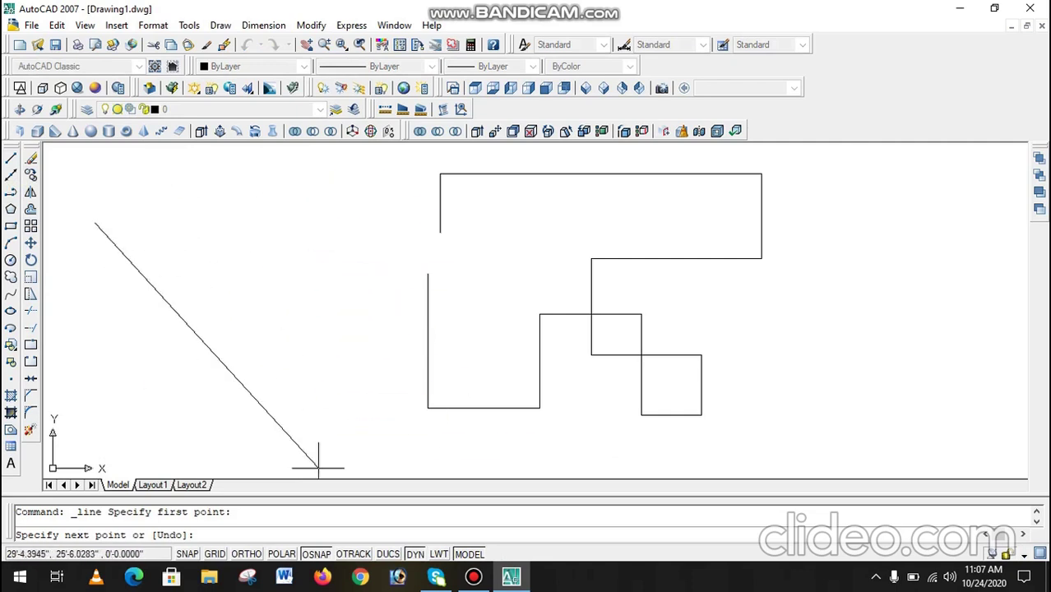
key("F8")
left_click(339, 222)
left_click(338, 227)
left_click(339, 375)
left_click(194, 375)
left_click(194, 263)
left_click(280, 263)
left_click(281, 356)
Step: Finish the inner box of the nested figure and crossing-select all the lines
left_click(137, 356)
left_click(138, 278)
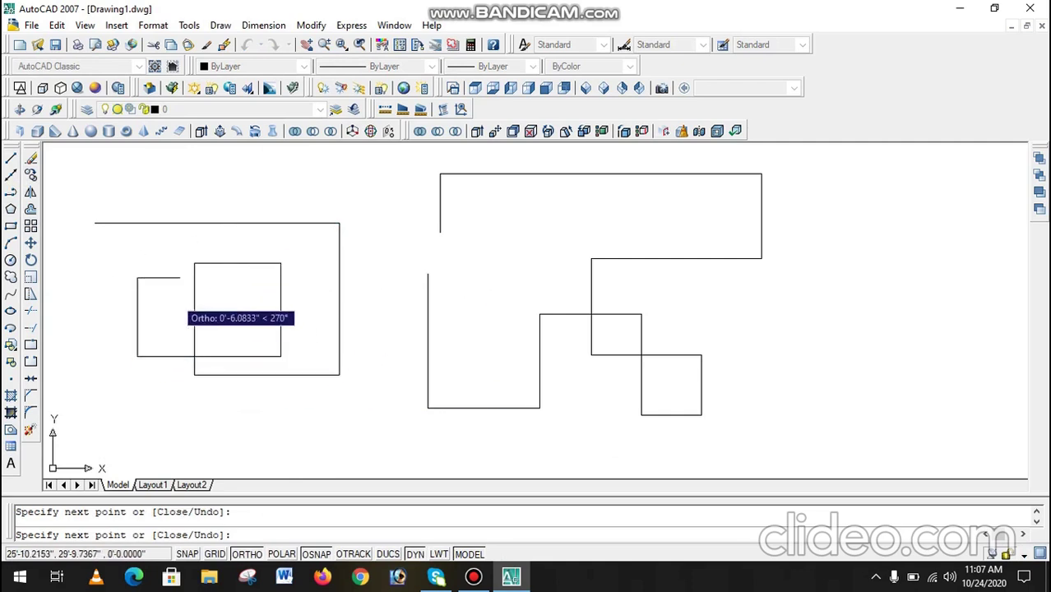
left_click(119, 278)
key("Escape")
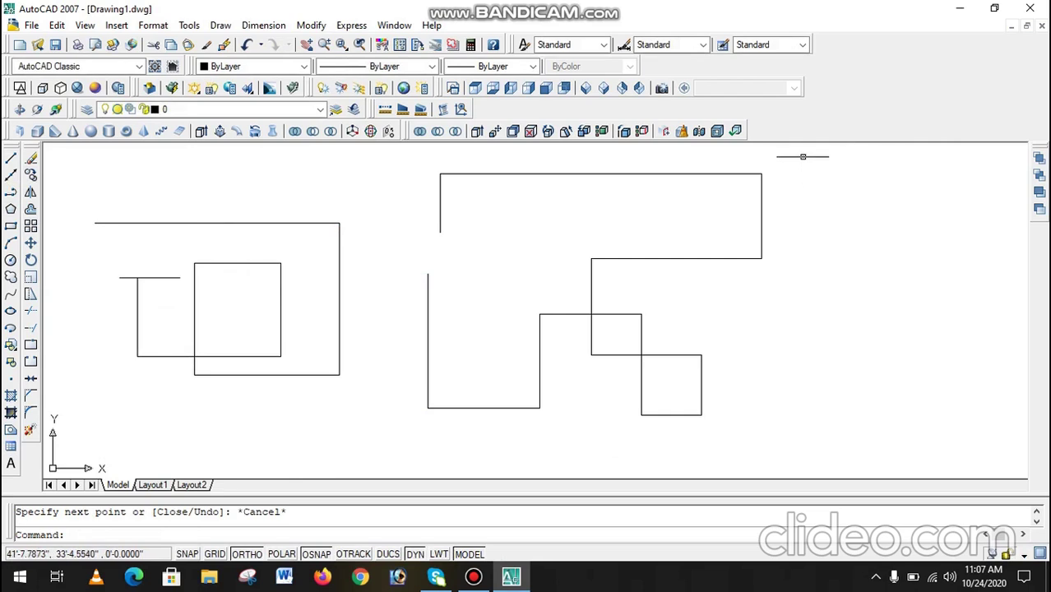
left_click(805, 158)
left_click(60, 469)
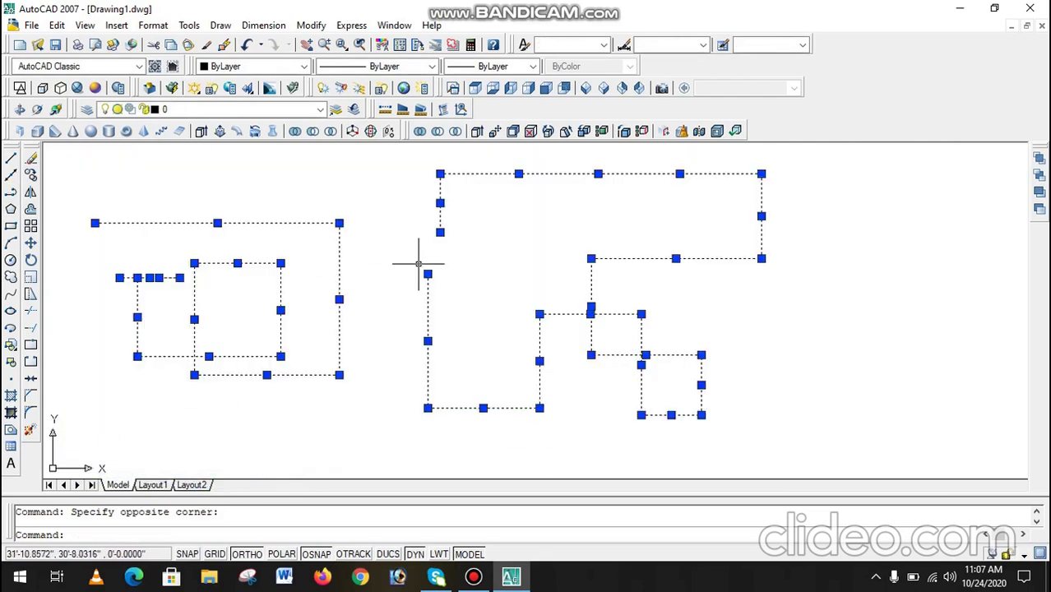
Step: Erase all lines and draw a four-line rectangle, redoing a mis-drawn bottom edge
key("Delete")
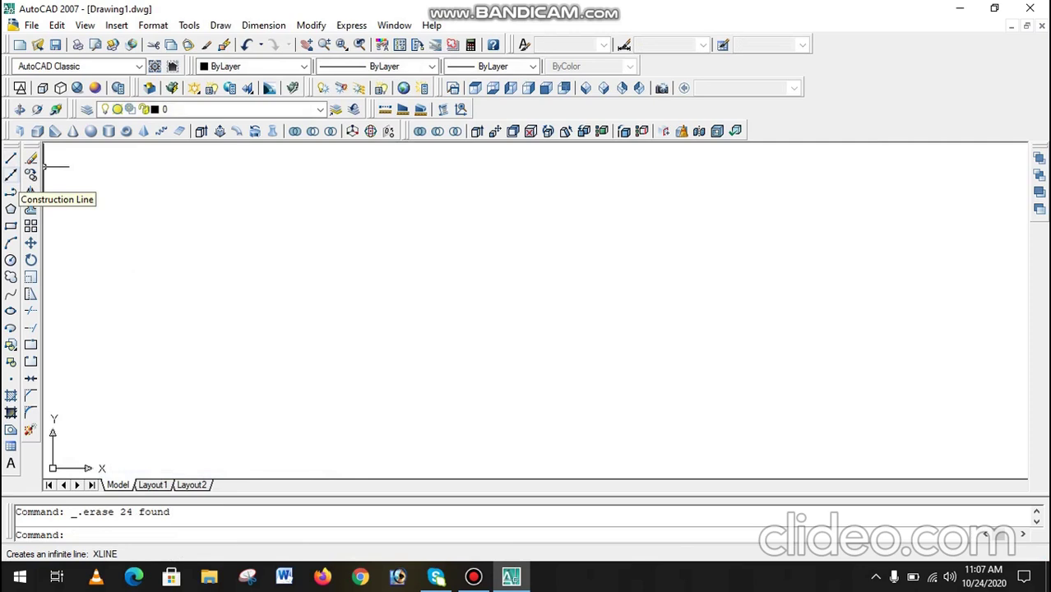
left_click(11, 158)
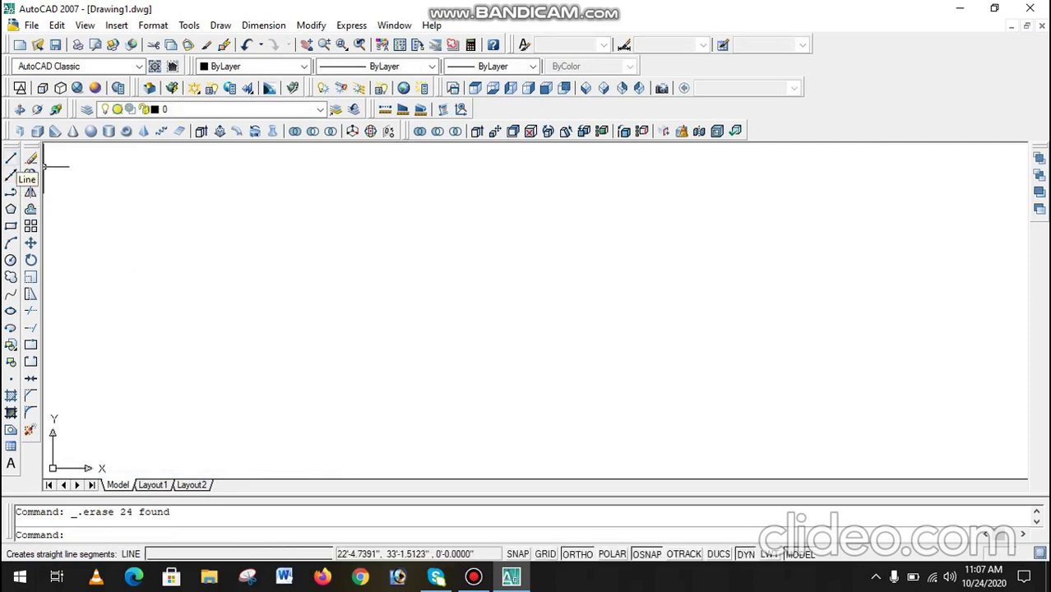
left_click(475, 197)
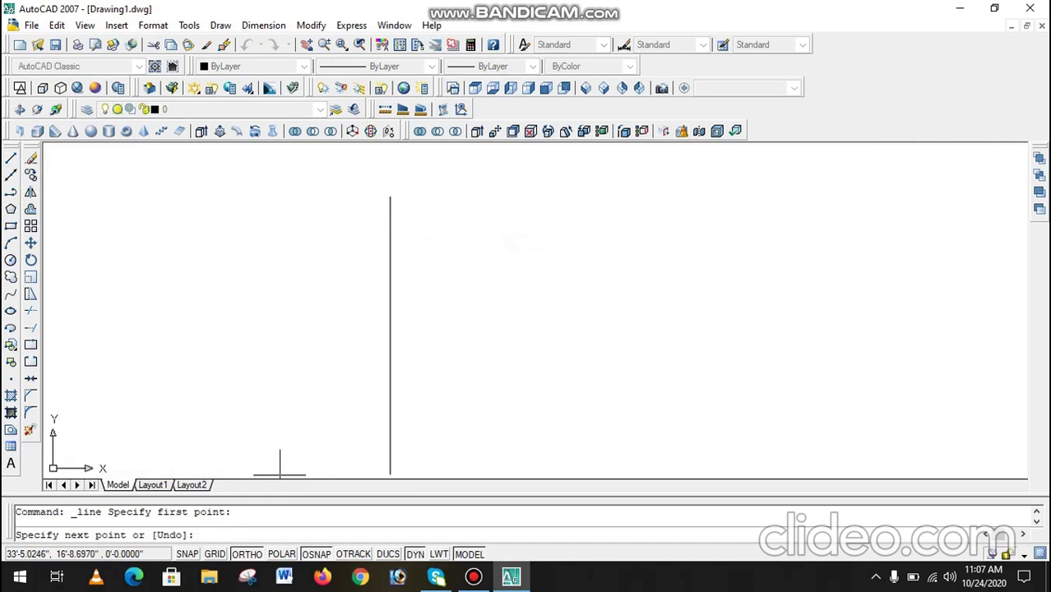
left_click(580, 197)
left_click(580, 300)
left_click(355, 300)
key("ctrl+z")
left_click(386, 290)
left_click(394, 165)
key("Escape")
Step: Tidy the rectangle's corners with EX (extend) and TR (trim) to close it cleanly
type("ex")
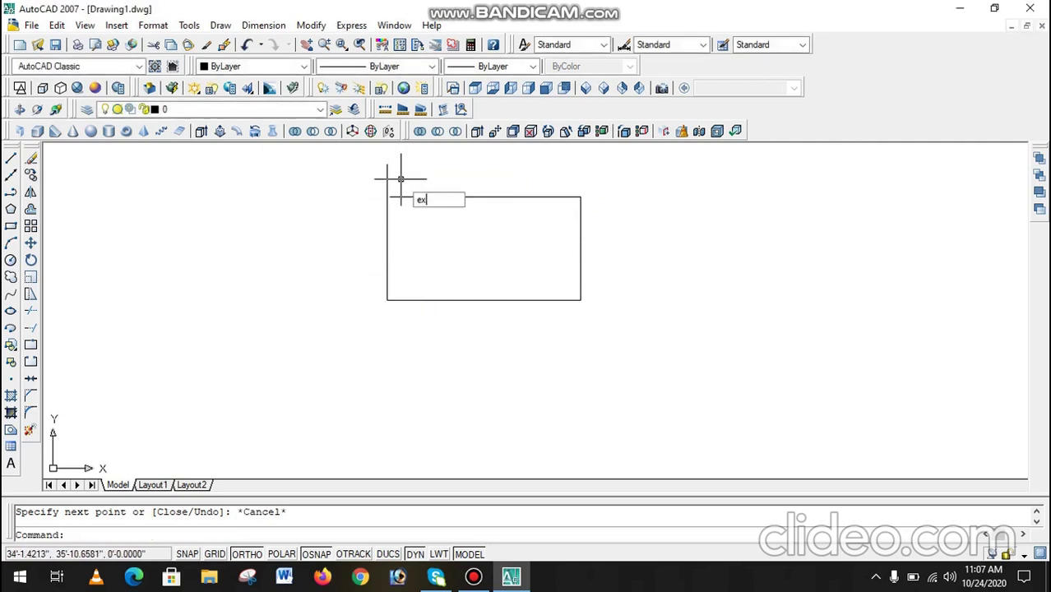
key("Return")
key("Return")
left_click(457, 176)
left_click(408, 218)
key("Escape")
type("tr")
key("Return")
key("Return")
left_click(387, 174)
key("Escape")
scroll(537, 256, "down", 2)
scroll(538, 256, "down", 2)
scroll(551, 358, "down", 2)
scroll(569, 361, "up", 3)
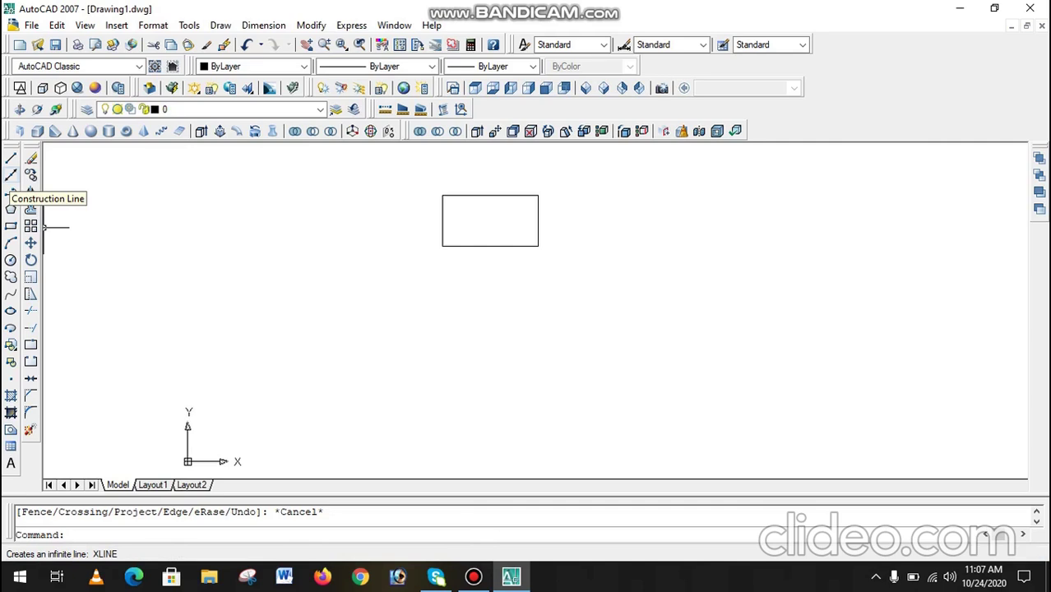
Step: Place vertical construction lines through the rectangle's left edge, right edge and centre
left_click(11, 175)
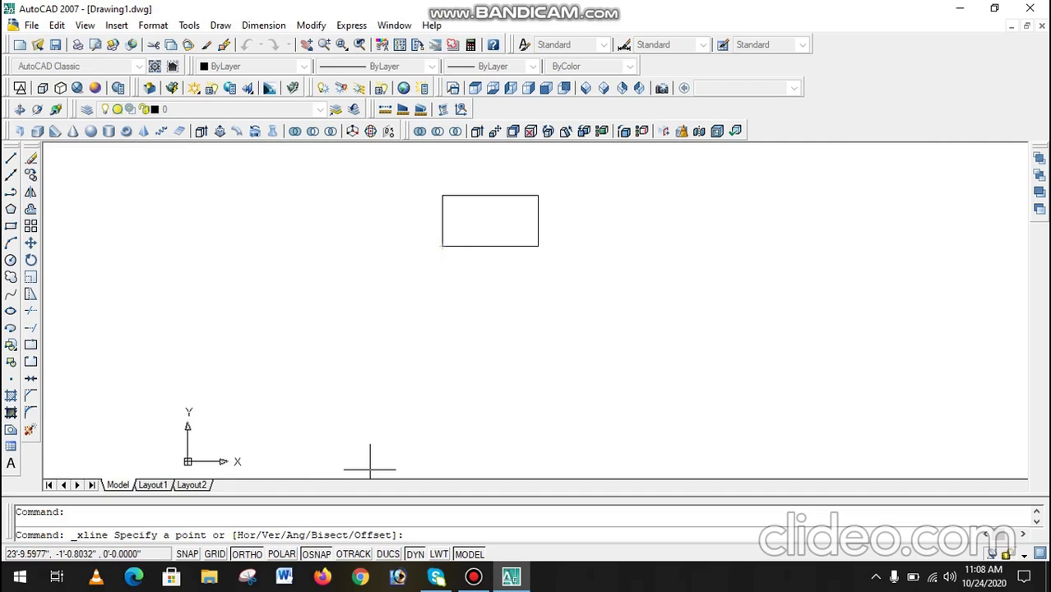
type("v")
key("Return")
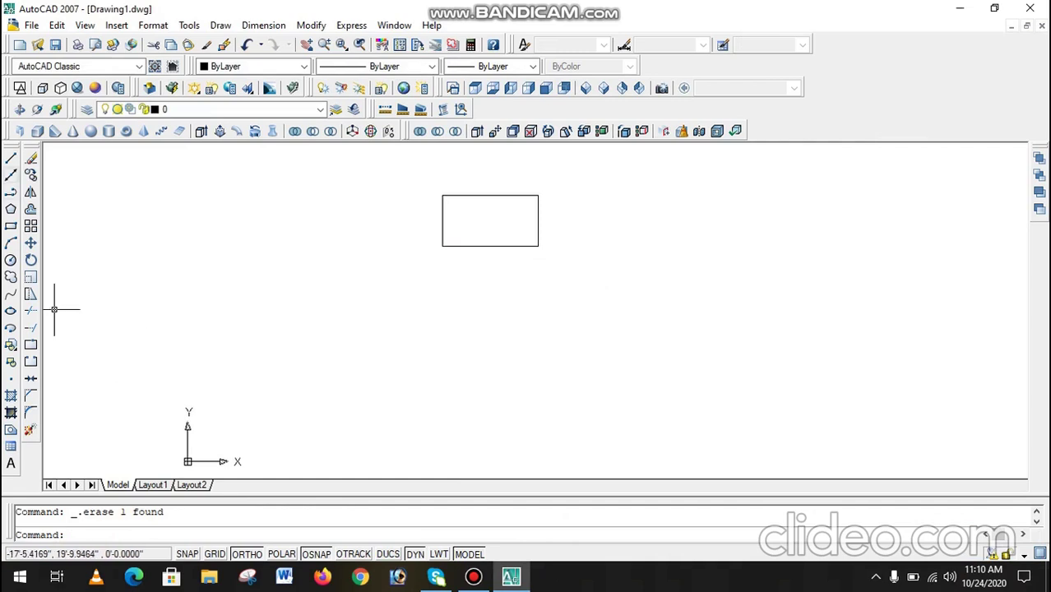
left_click(11, 174)
type("v")
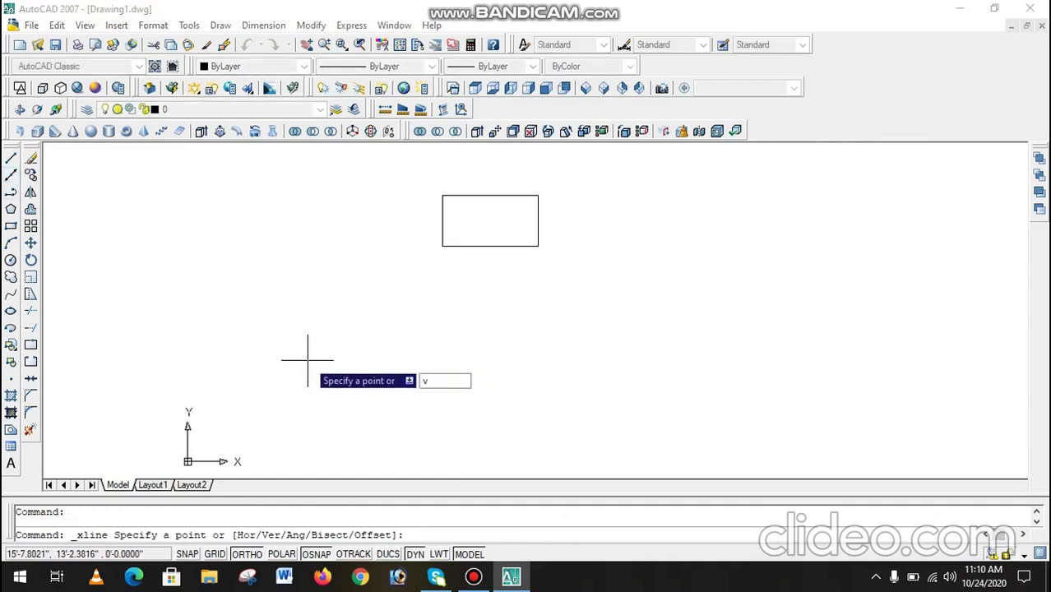
key("Return")
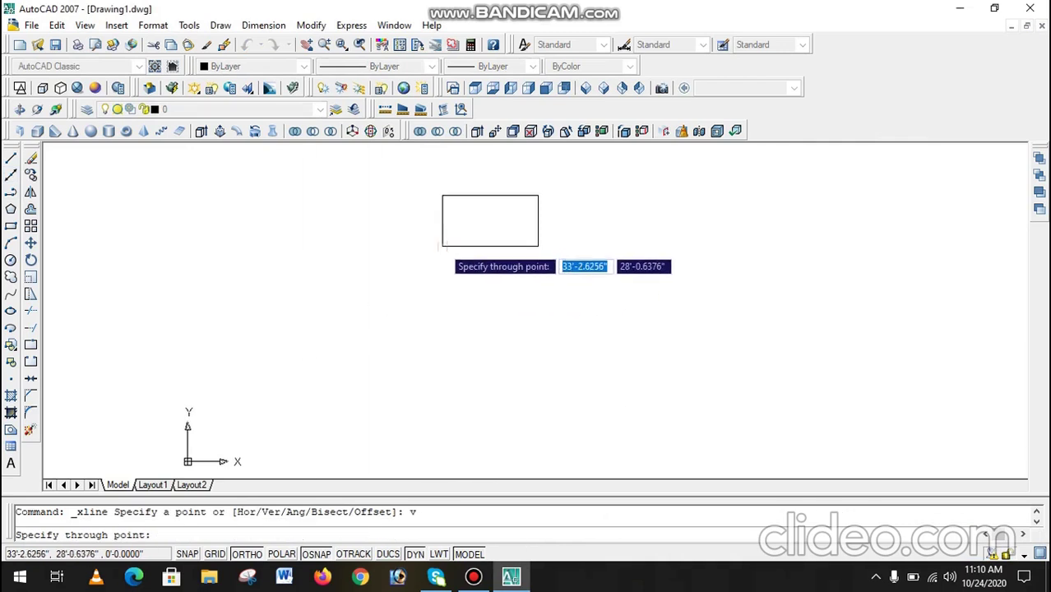
left_click(442, 245)
left_click(538, 245)
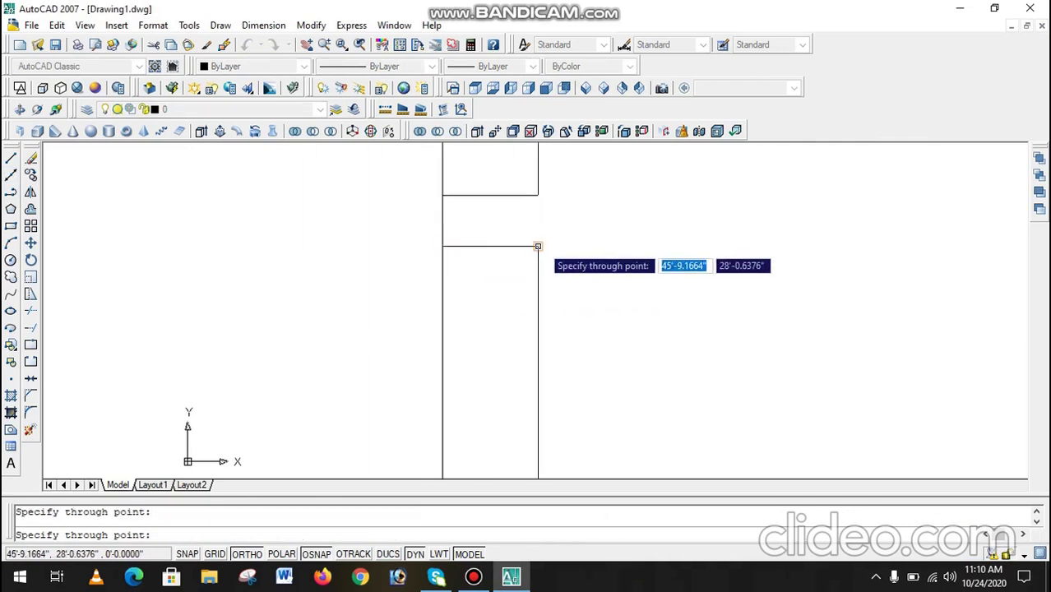
left_click(490, 244)
key("Escape")
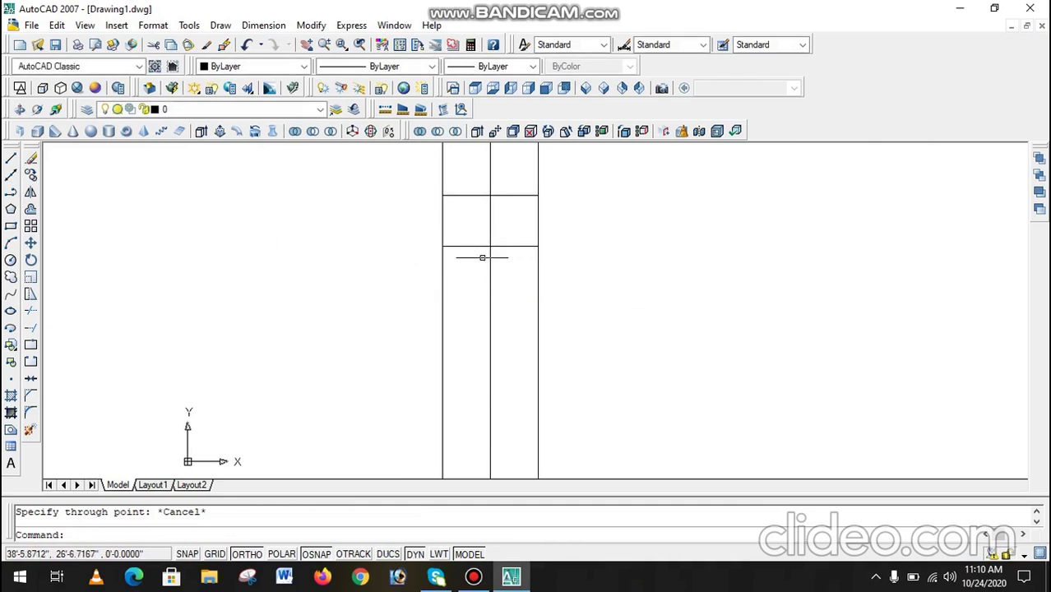
Step: Add a horizontal construction line across the rectangle, then window-select the construction lines
key("Return")
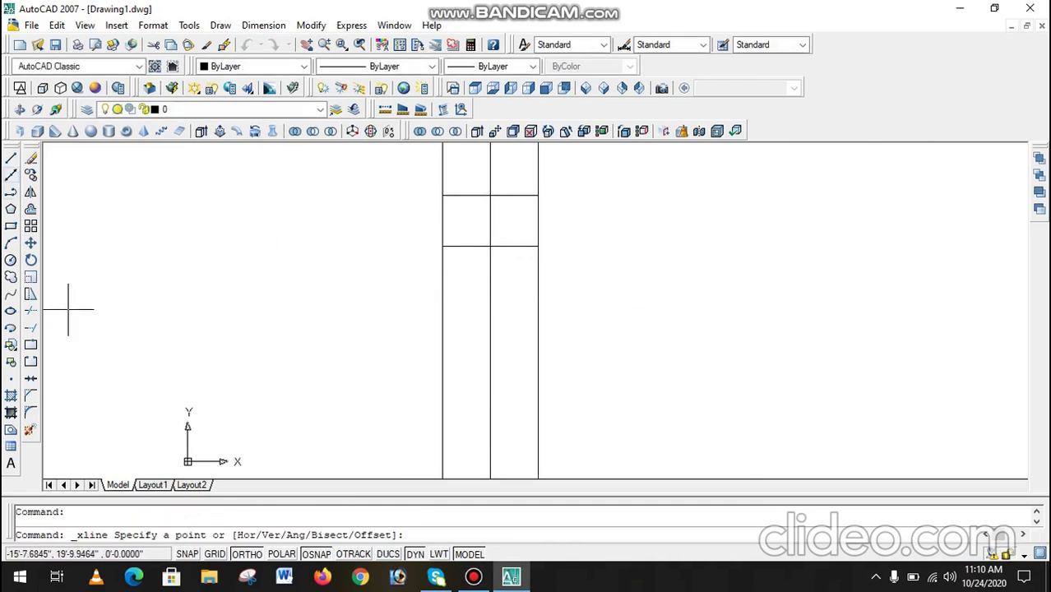
type("h")
key("Return")
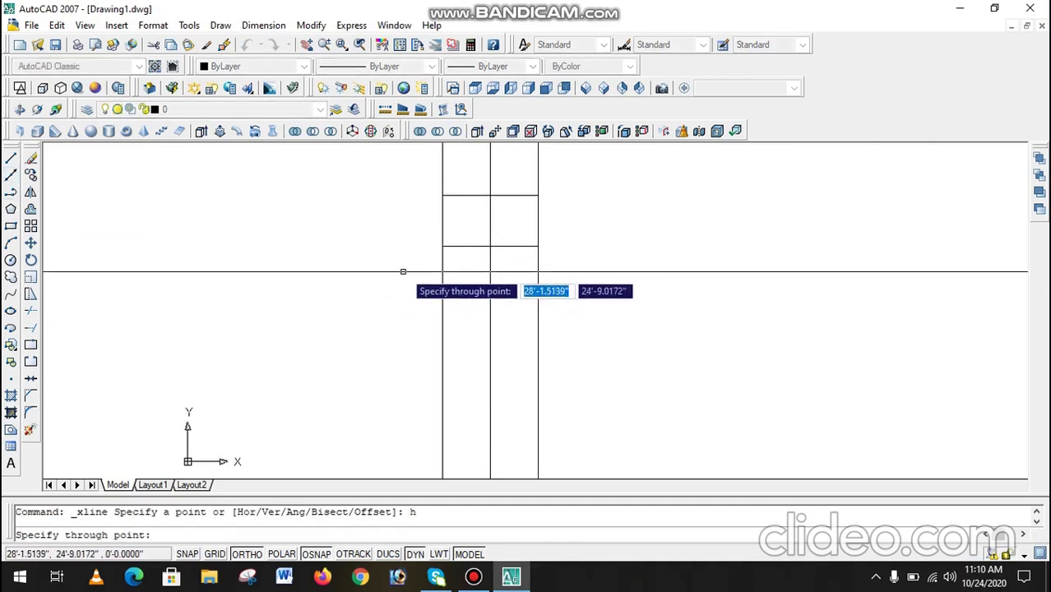
left_click(444, 242)
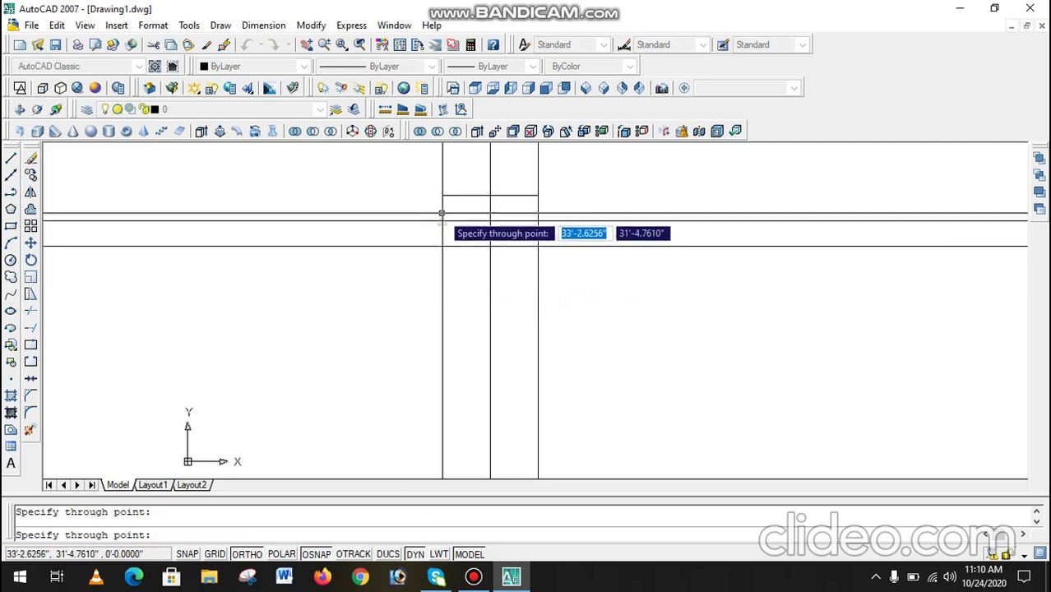
key("Escape")
scroll(462, 287, "down", 5)
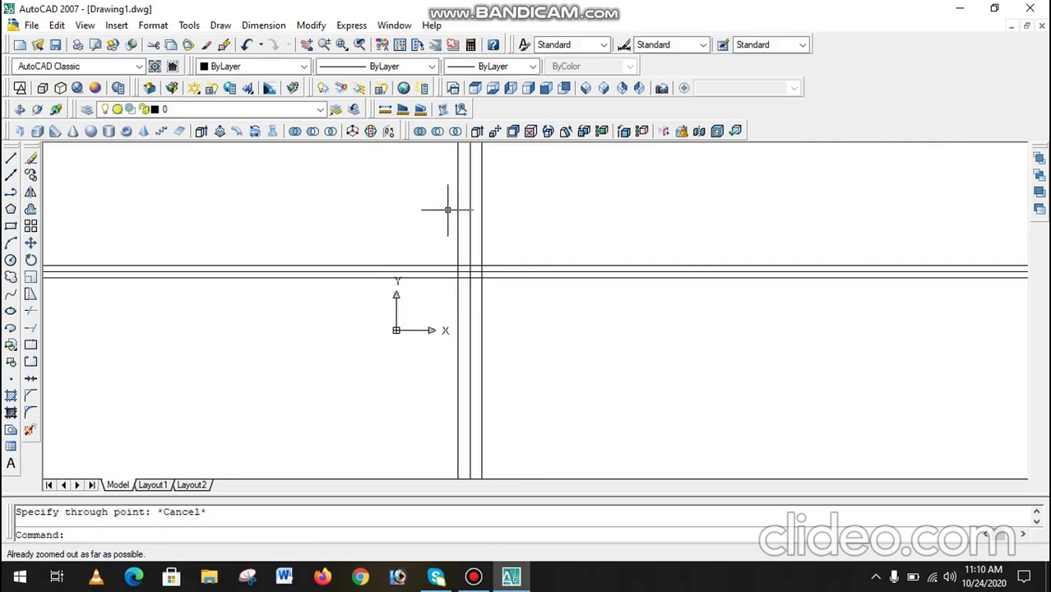
scroll(539, 237, "up", 3)
left_click(555, 216)
left_click(498, 291)
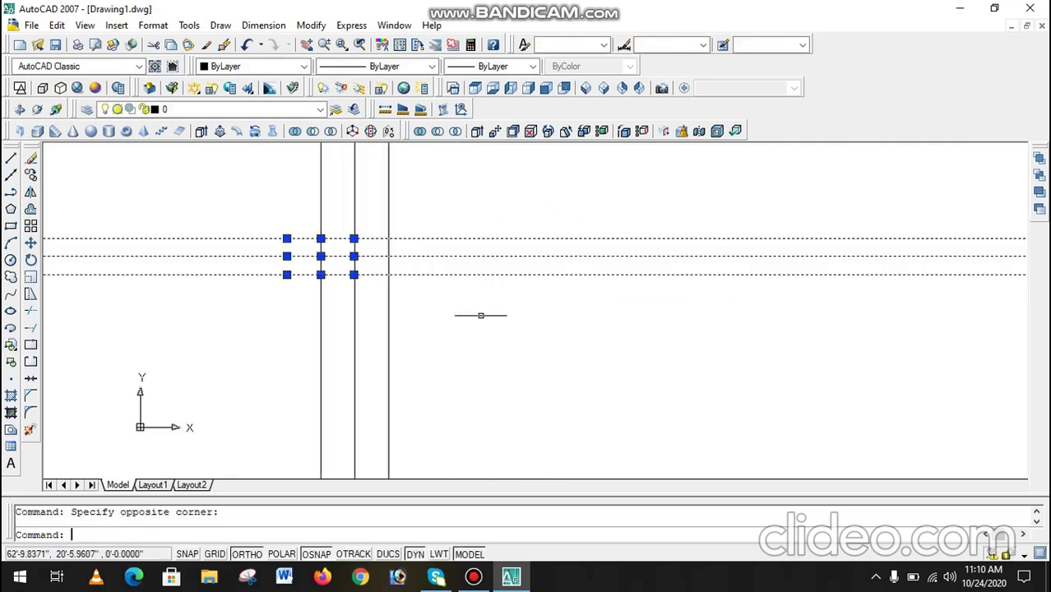
Step: Delete the selected construction lines and zoom in to frame the rectangle
key("Delete")
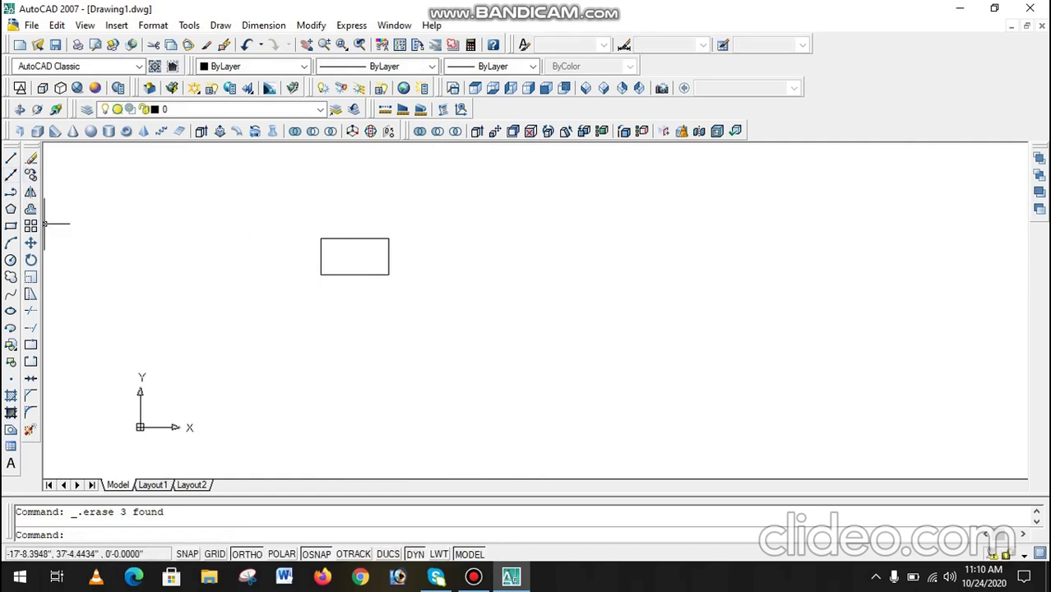
scroll(282, 257, "up", 3)
scroll(276, 246, "up", 3)
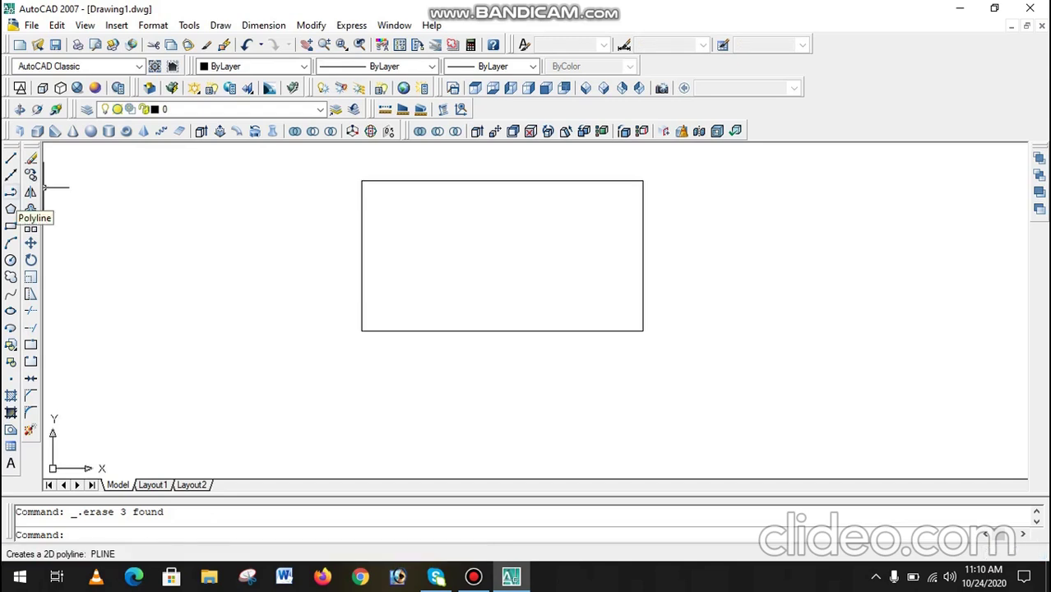
scroll(121, 332, "down", 5)
scroll(152, 322, "up", 2)
scroll(152, 349, "up", 1)
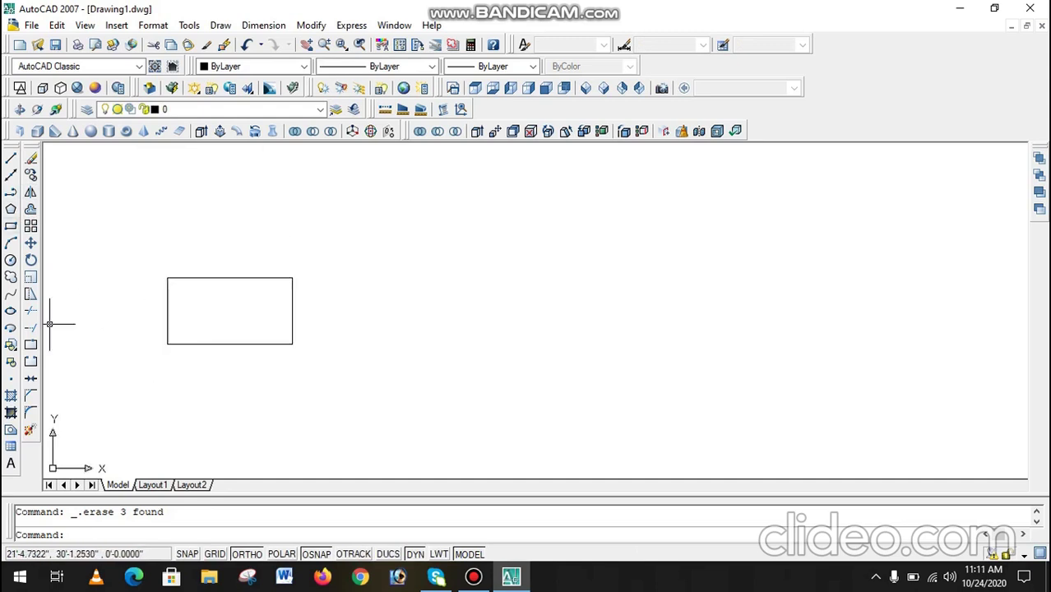
scroll(110, 342, "up", 3)
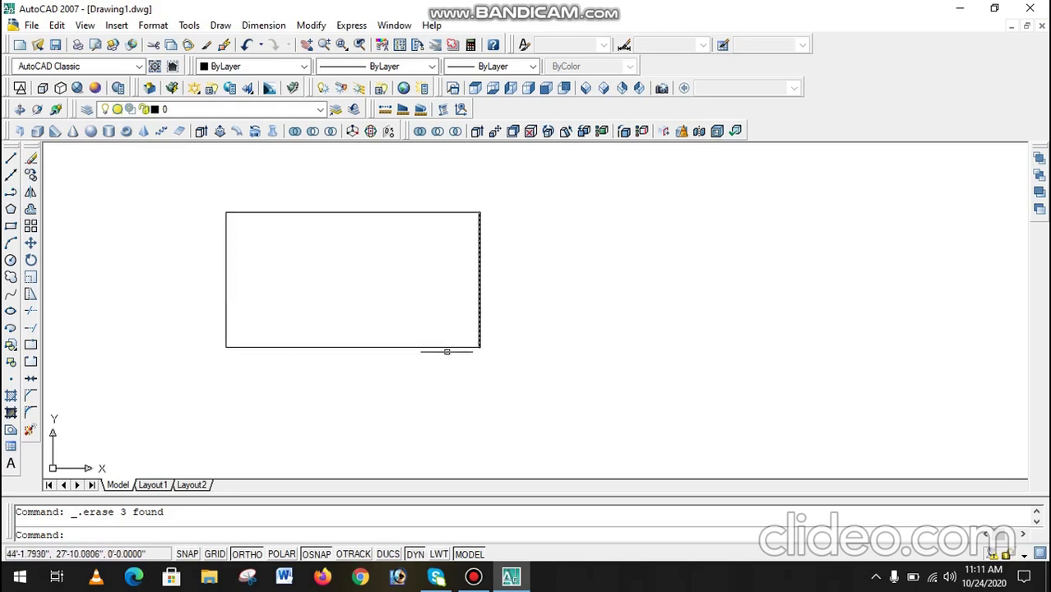
Step: Trace a closed polyline around the rectangle's four corners
left_click(10, 192)
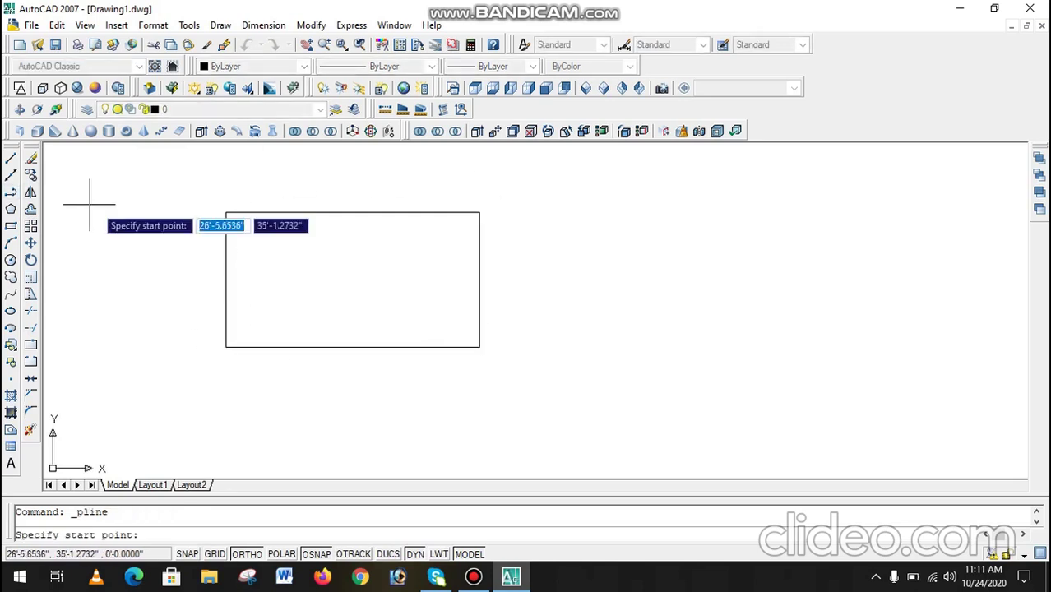
left_click(225, 213)
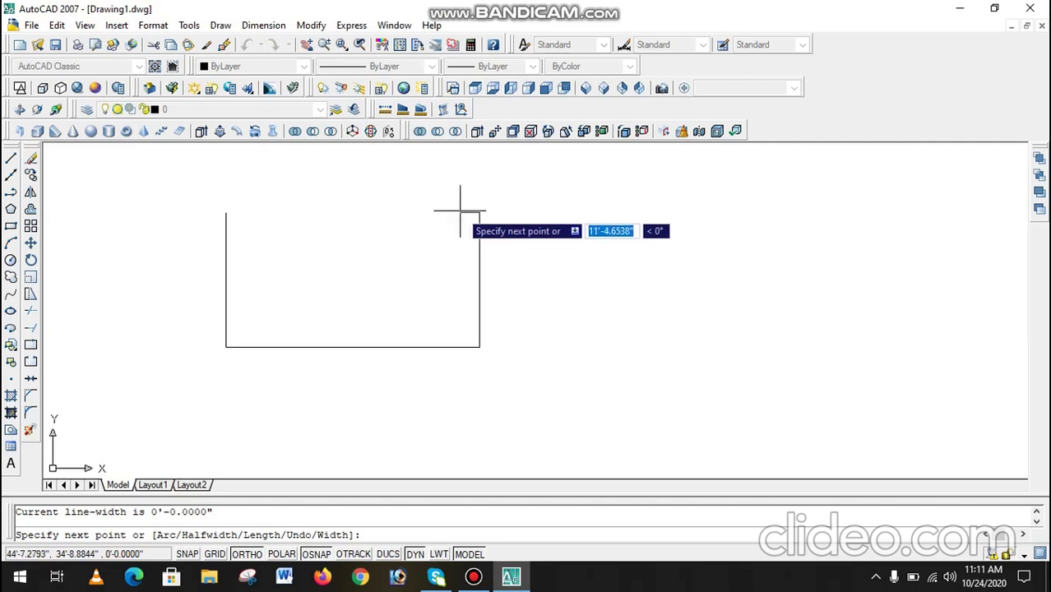
left_click(479, 213)
left_click(479, 346)
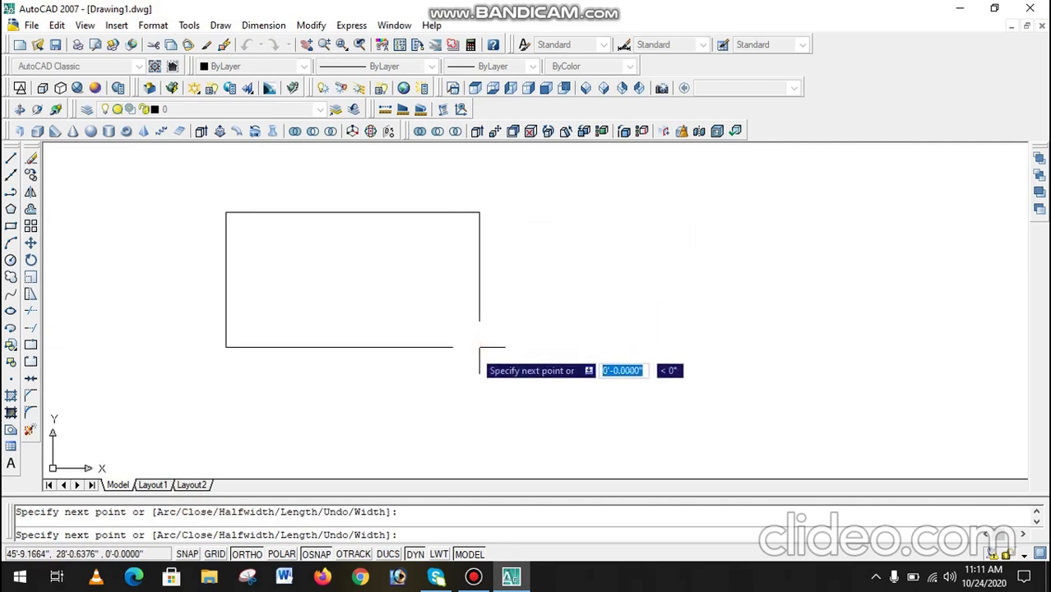
left_click(226, 347)
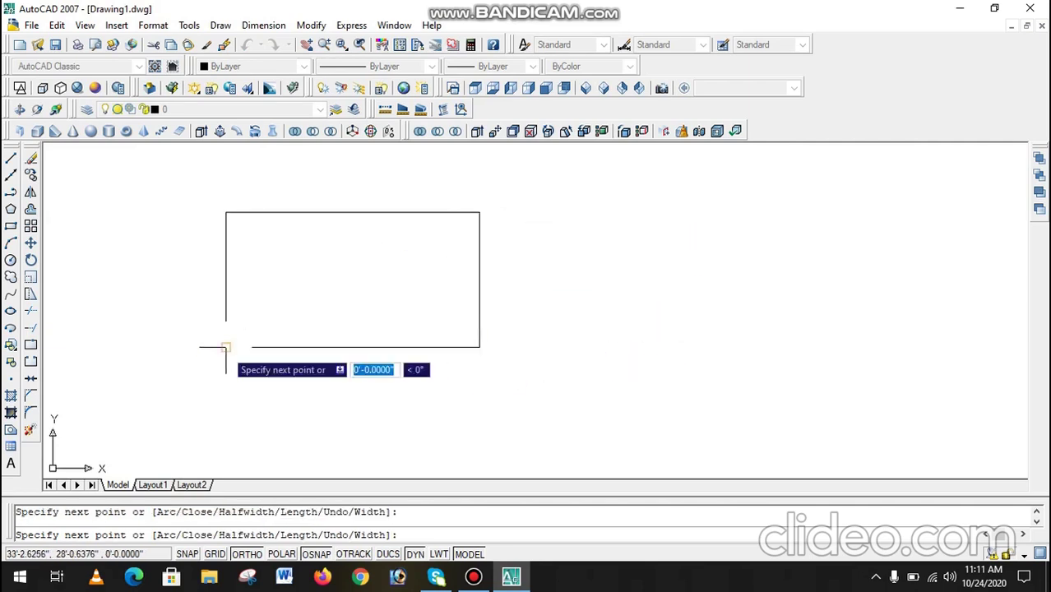
left_click(235, 219)
key("Return")
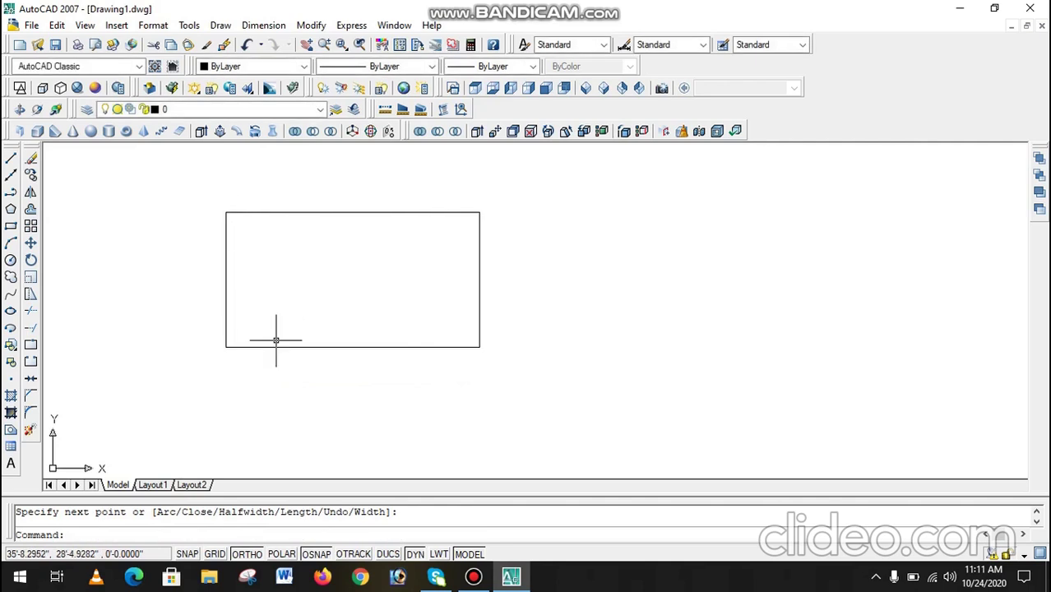
Step: Move the polyline rectangle to the right, then window-select both rectangles
type("m")
key("Return")
left_click(275, 347)
key("Return")
scroll(224, 369, "down", 5)
left_click(223, 370)
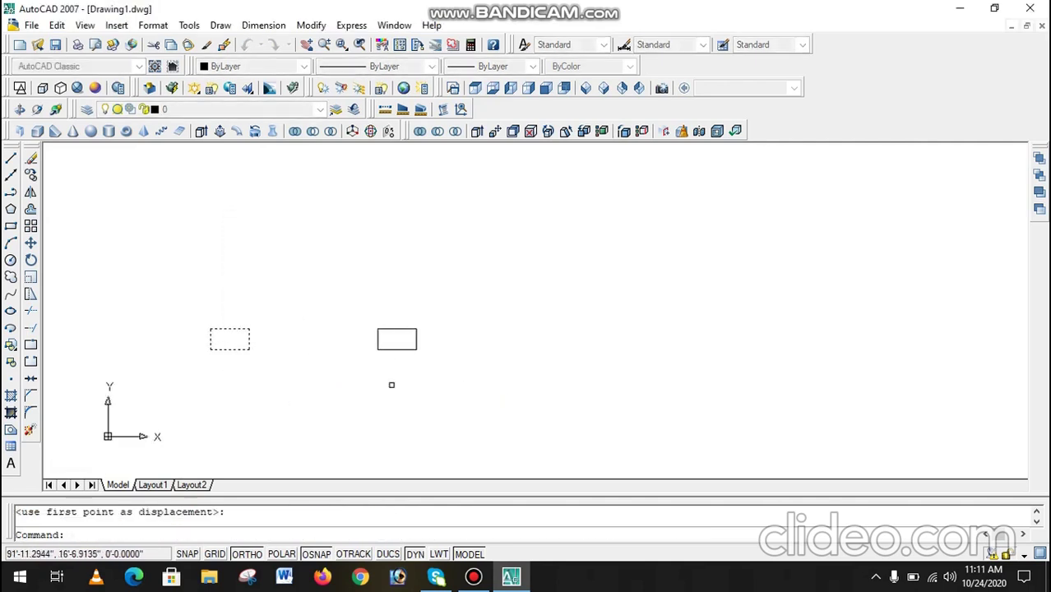
left_click(393, 378)
key("Escape")
scroll(246, 357, "up", 2)
scroll(247, 357, "up", 3)
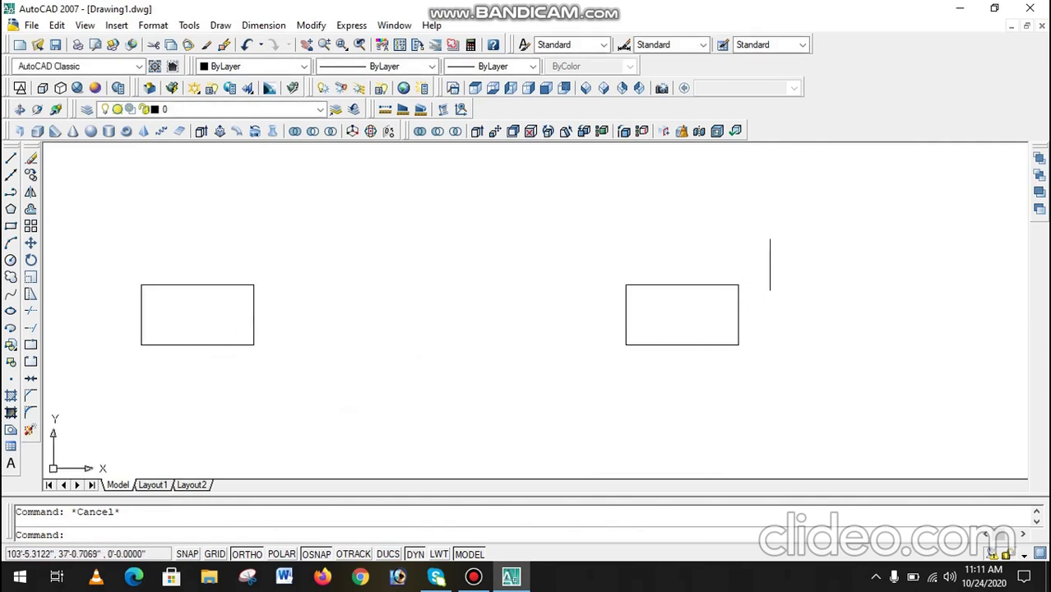
left_click(770, 256)
left_click(137, 395)
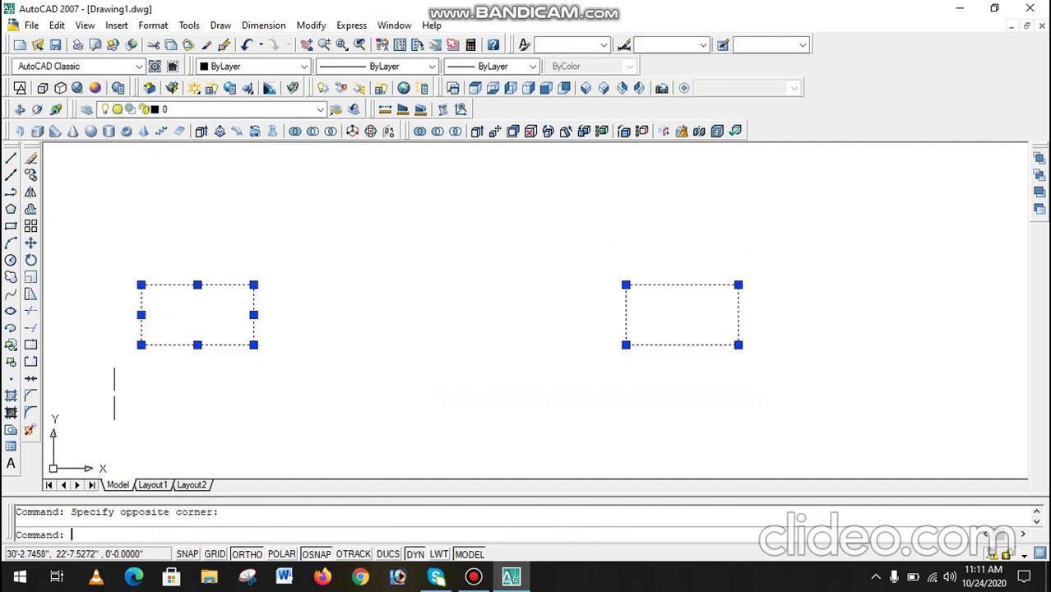
Step: Delete both rectangles and draw a squared spiral from seven separate straight line segments
key("Delete")
left_click(10, 157)
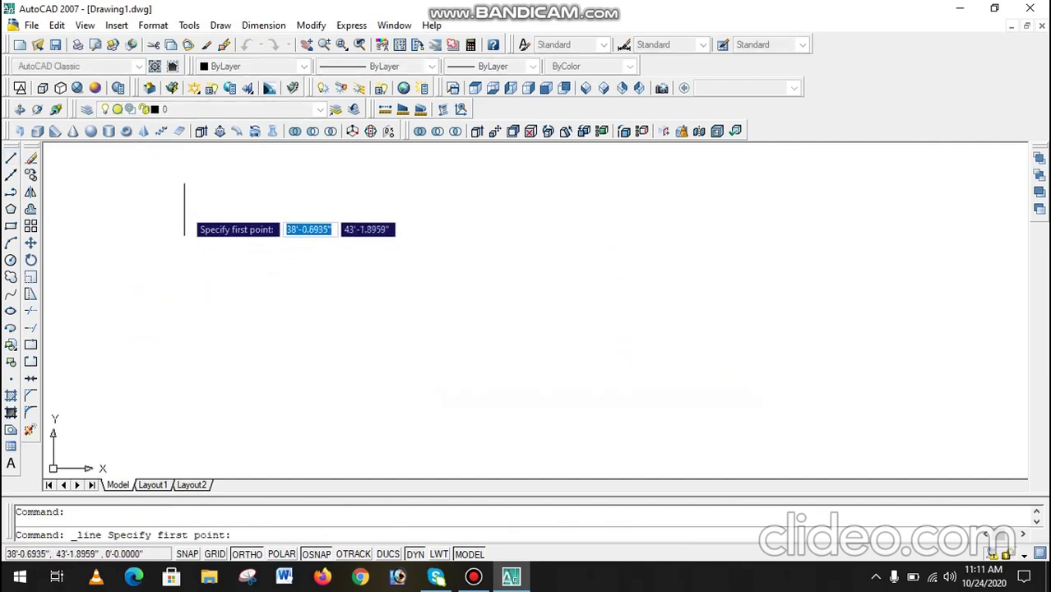
left_click(184, 208)
left_click(438, 209)
left_click(438, 355)
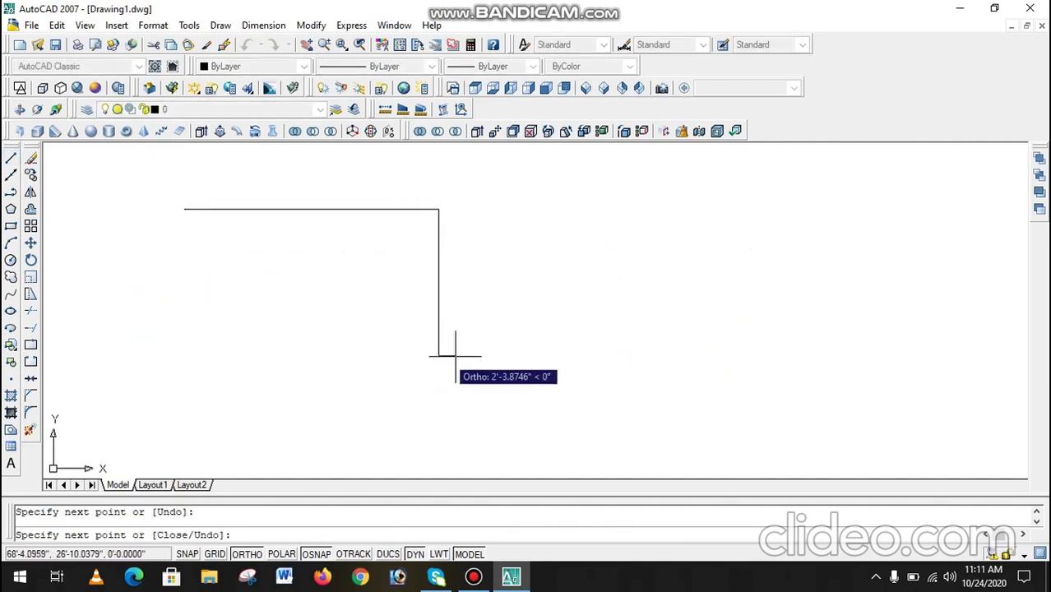
left_click(329, 356)
left_click(329, 263)
left_click(374, 263)
left_click(374, 303)
left_click(277, 303)
key("Escape")
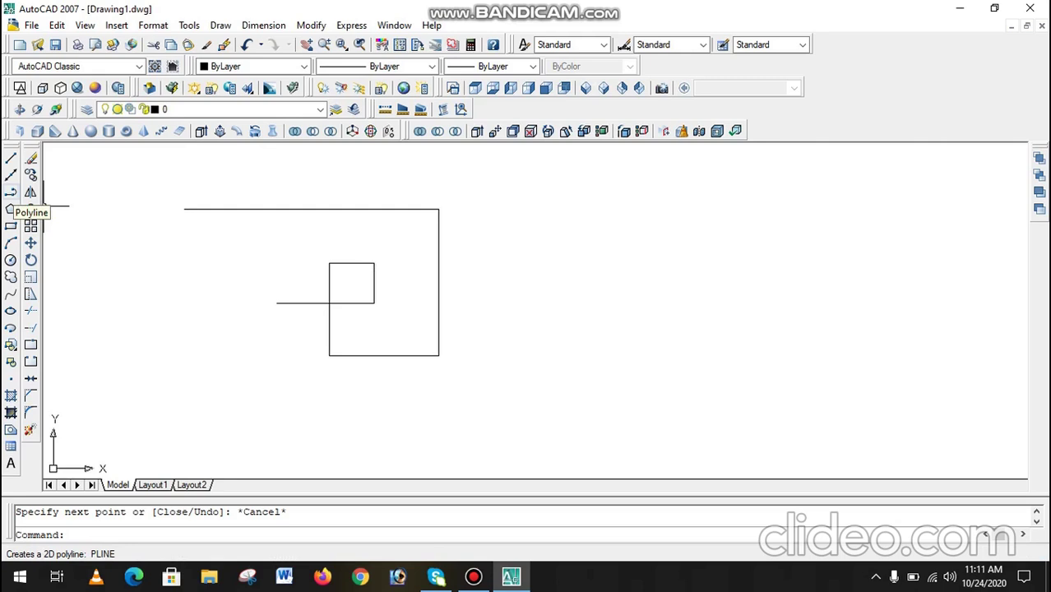
left_click(10, 194)
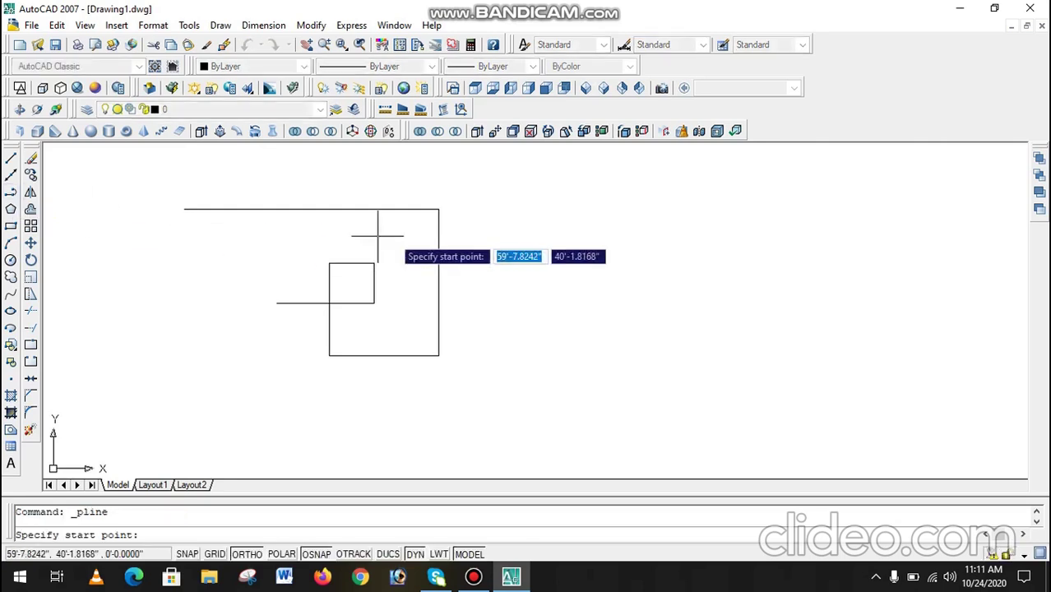
Step: Draw the same seven-edge squared spiral as one polyline to the right of the first
left_click(523, 206)
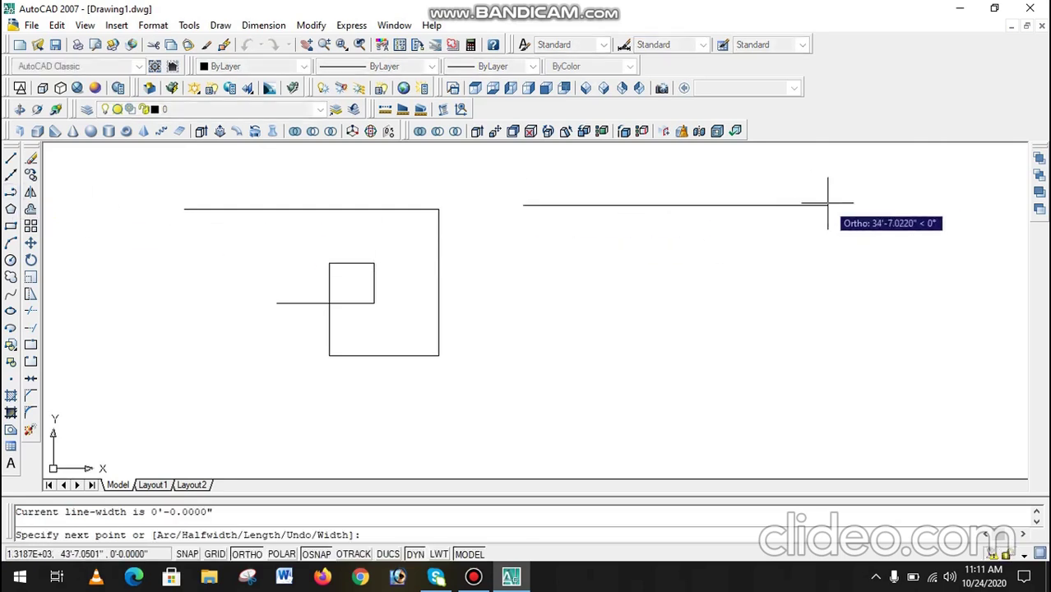
left_click(827, 205)
left_click(828, 348)
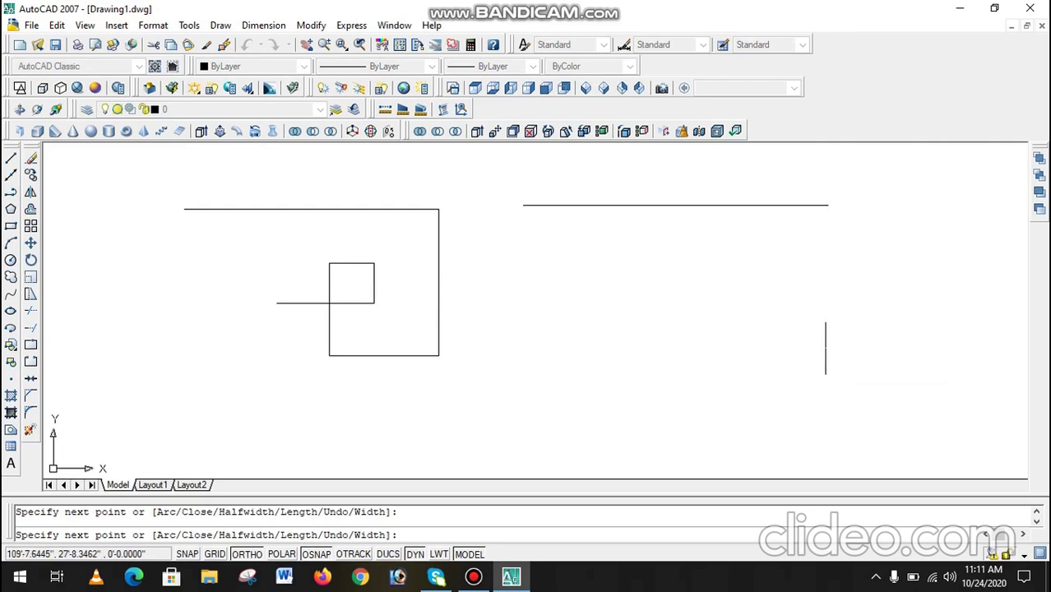
left_click(726, 348)
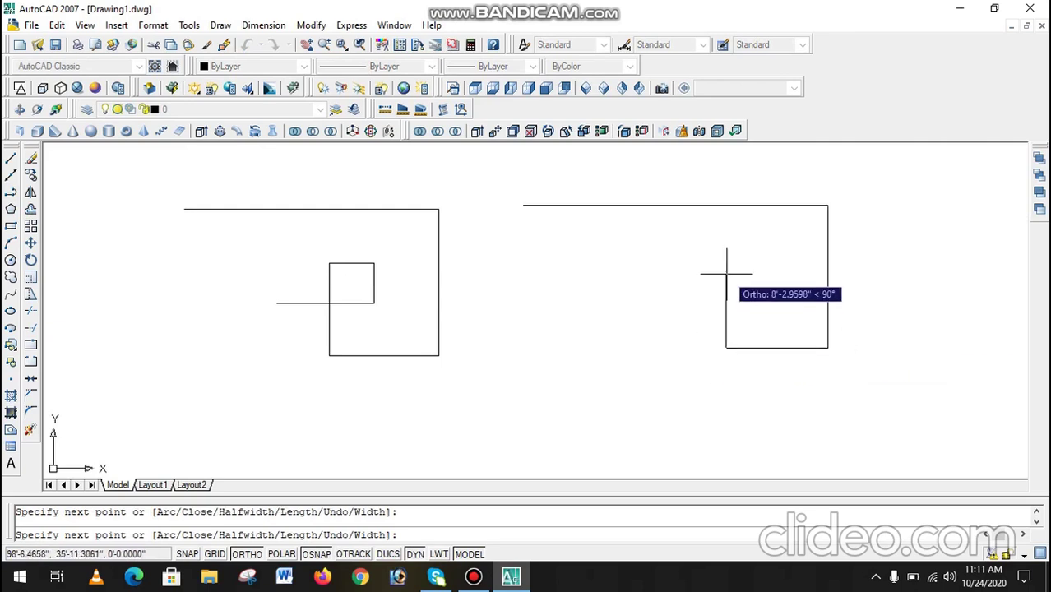
left_click(726, 264)
left_click(785, 263)
left_click(785, 306)
left_click(643, 310)
key("Escape")
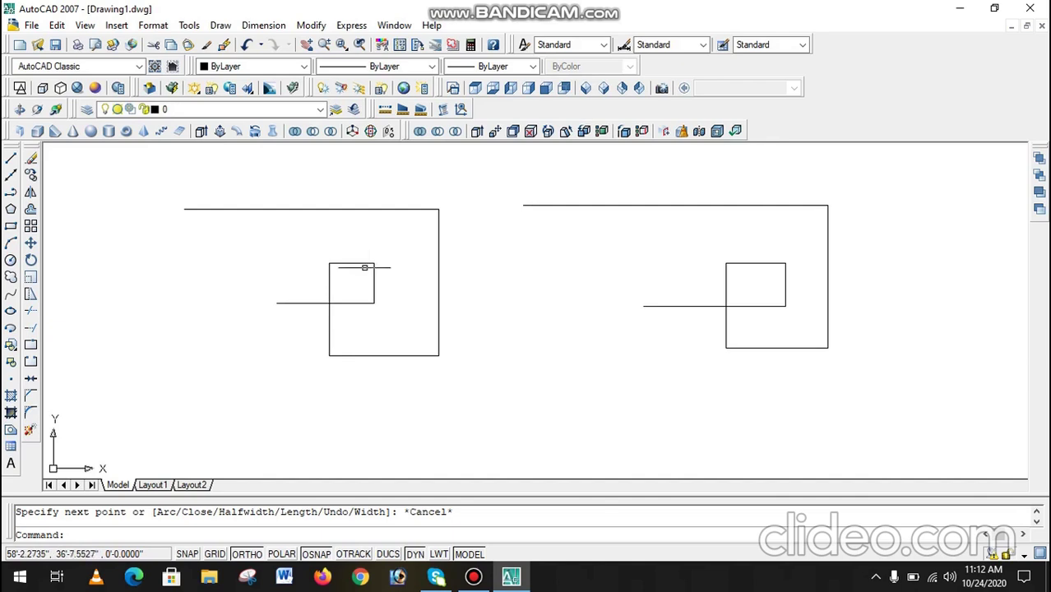
left_click(438, 269)
key("Escape")
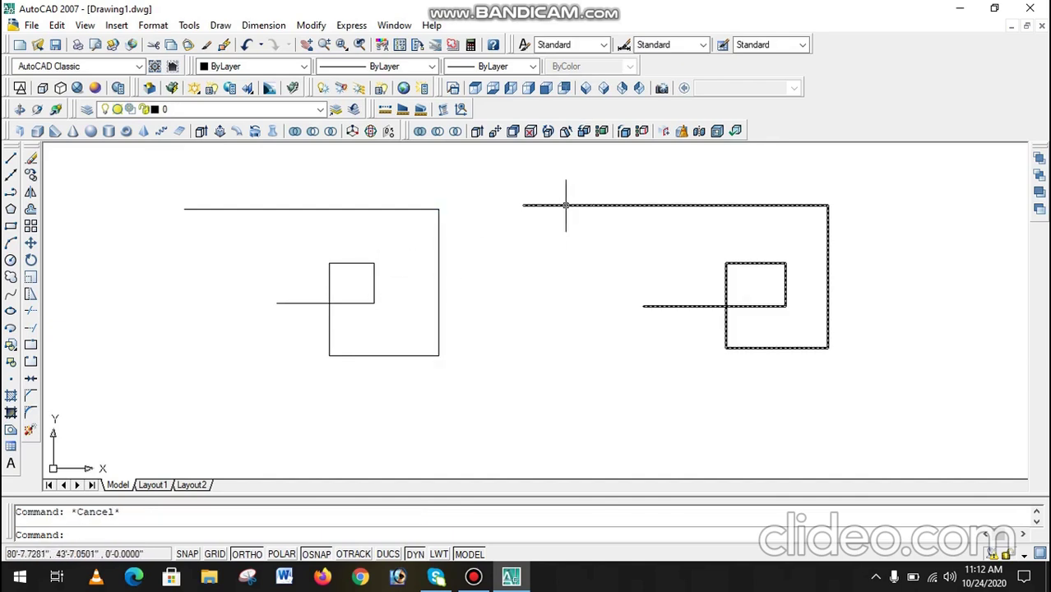
left_click(566, 204)
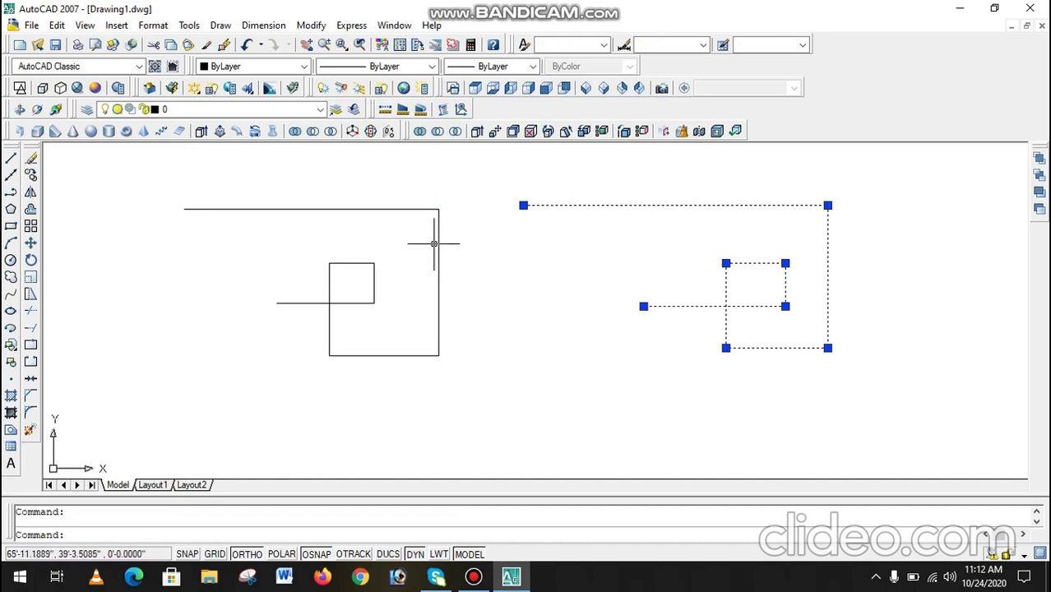
key("Escape")
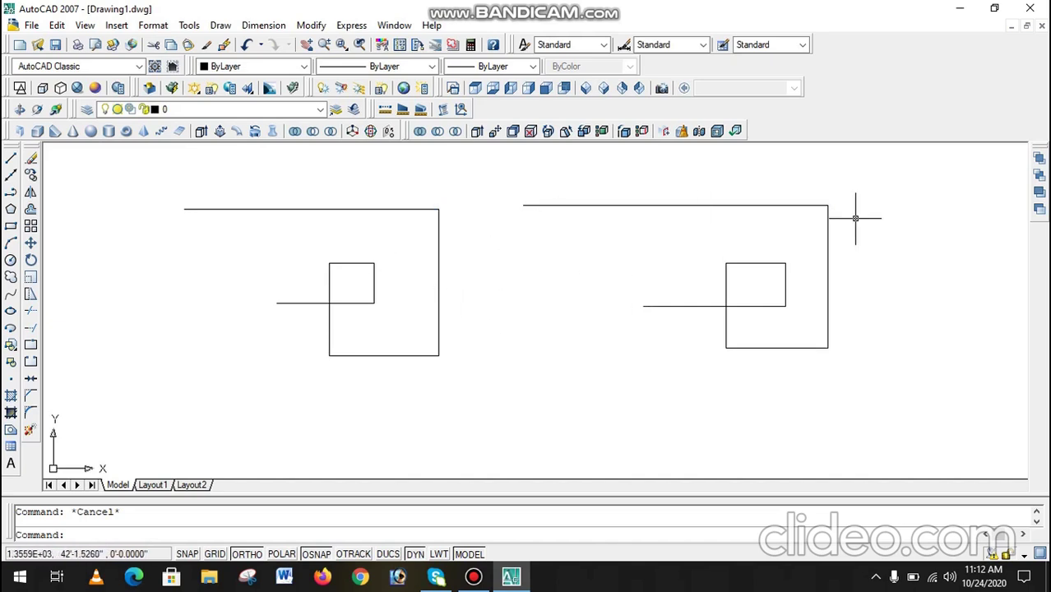
scroll(419, 263, "down", 2)
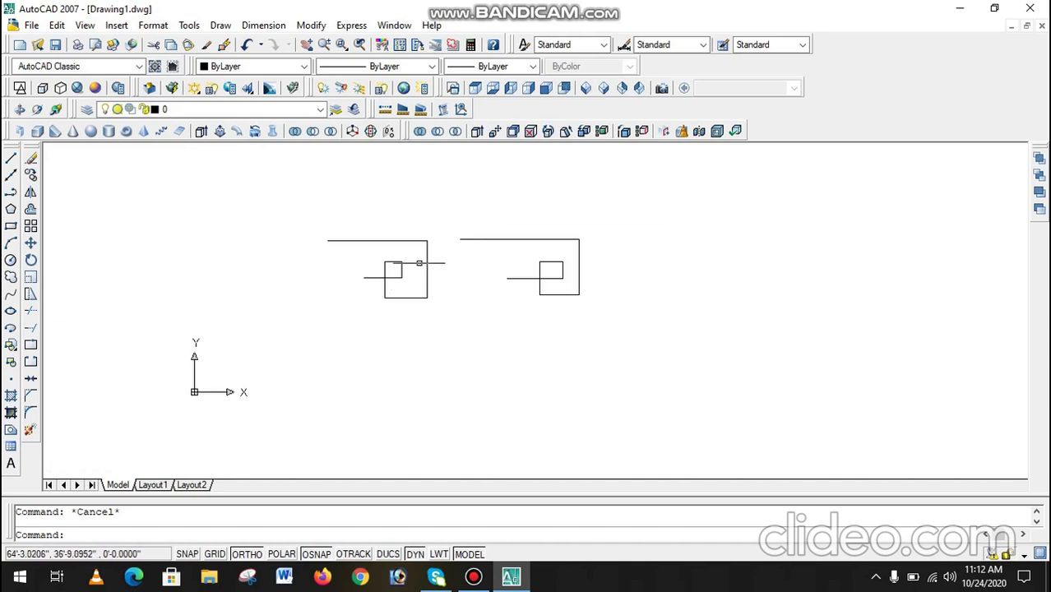
left_click(11, 191)
left_click(661, 221)
left_click(815, 221)
left_click(815, 389)
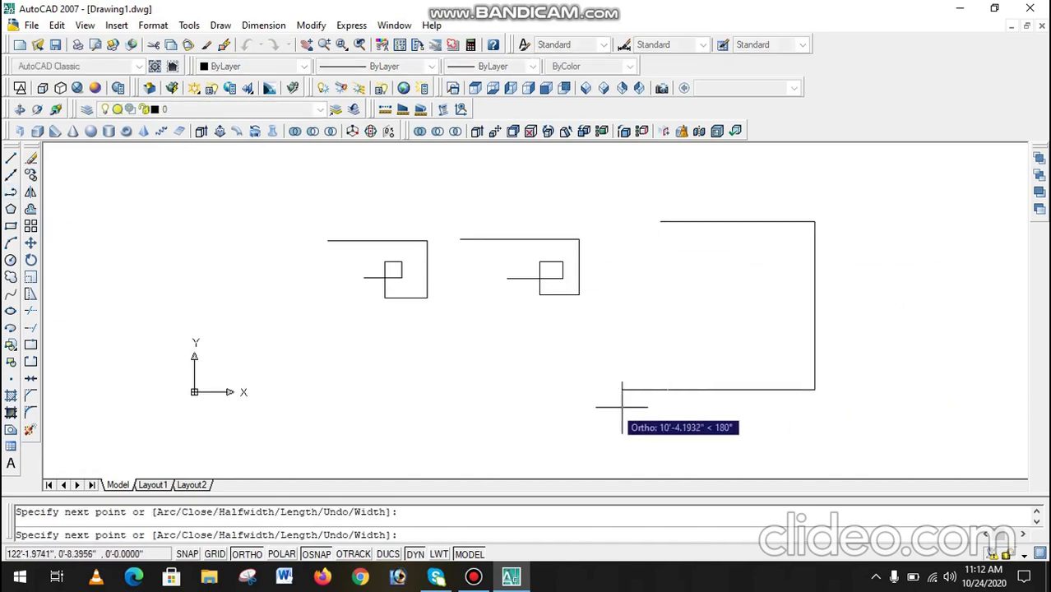
left_click(334, 389)
left_click(335, 206)
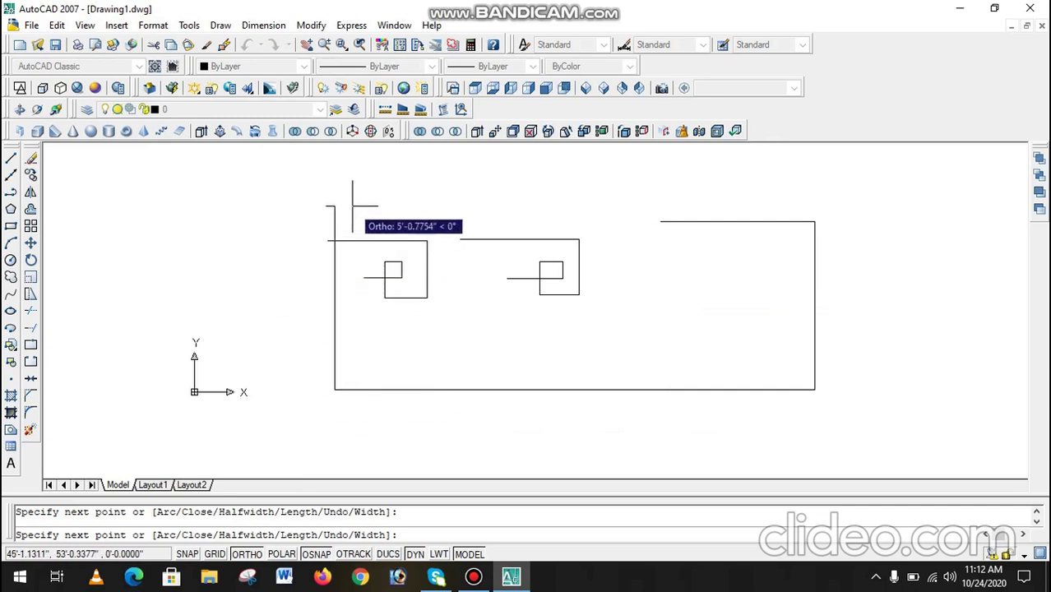
left_click(768, 205)
left_click(760, 318)
key("Escape")
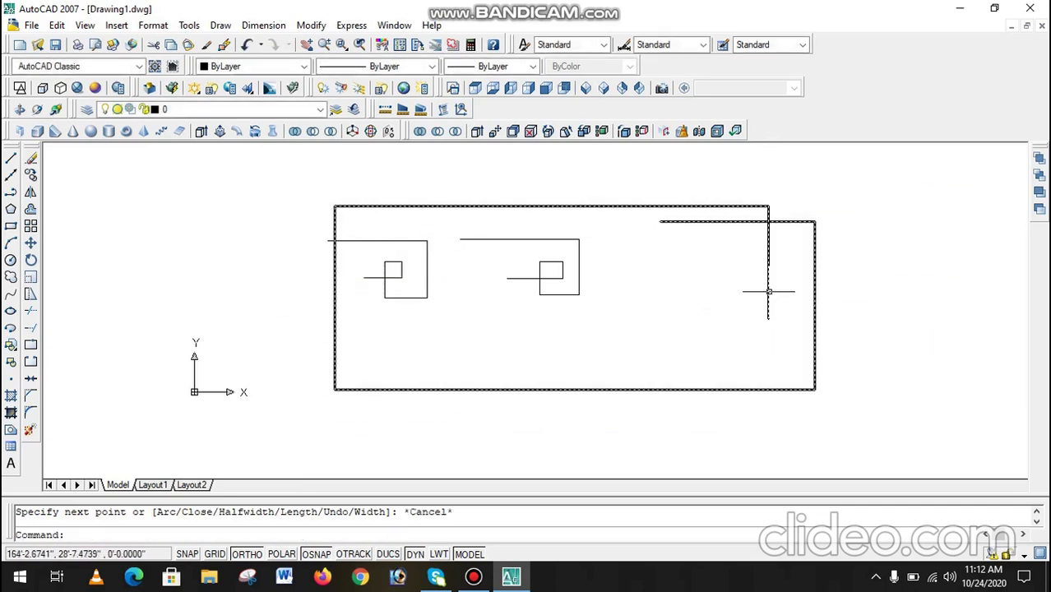
left_click(768, 291)
left_click(856, 281)
left_click(767, 335)
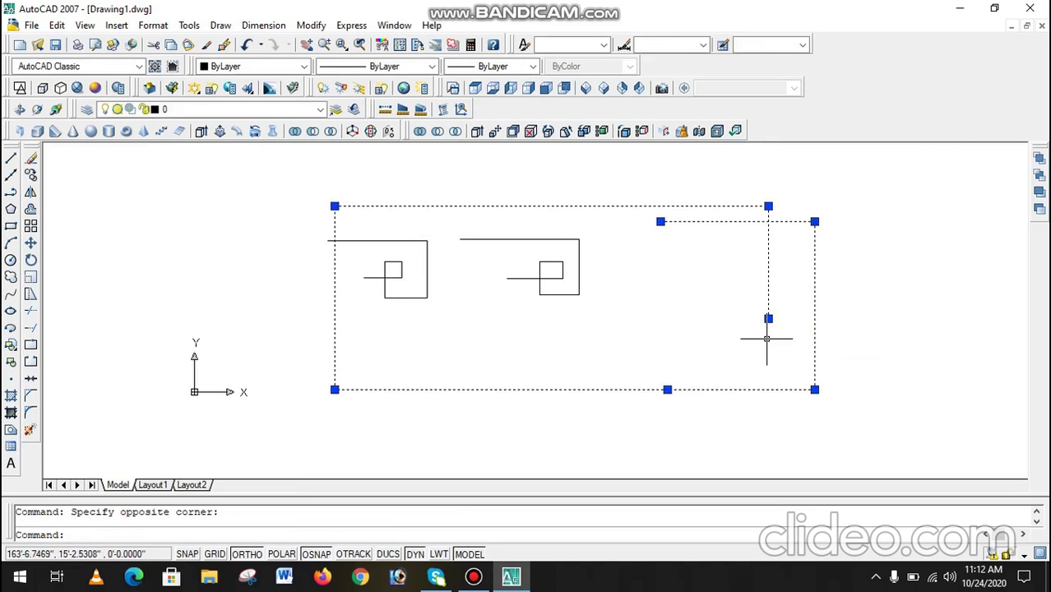
key("Delete")
scroll(310, 264, "up", 2)
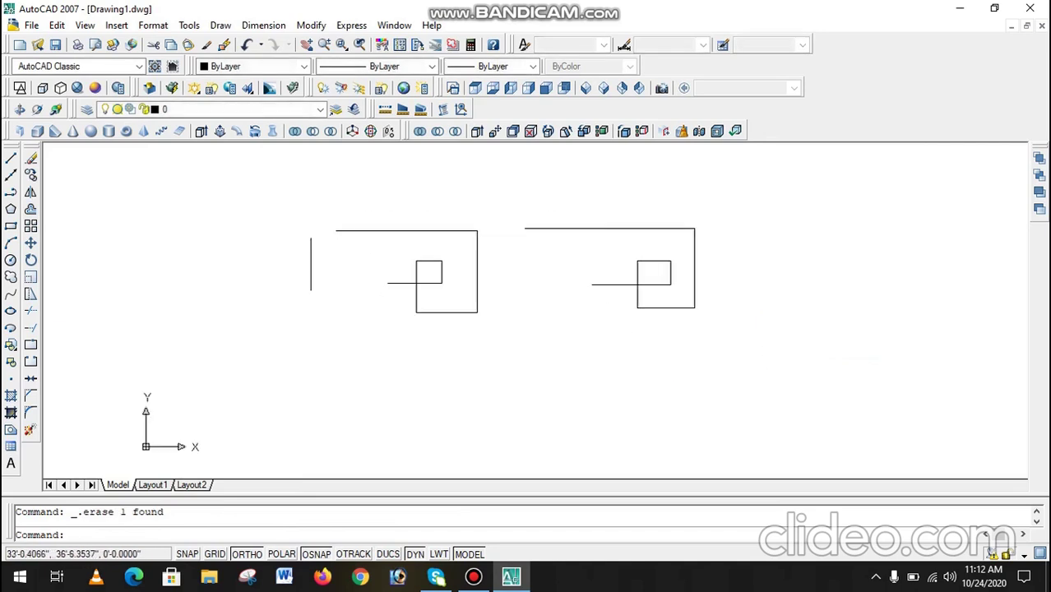
Step: Draw a short three-segment trial line beside the spirals
scroll(309, 265, "up", 1)
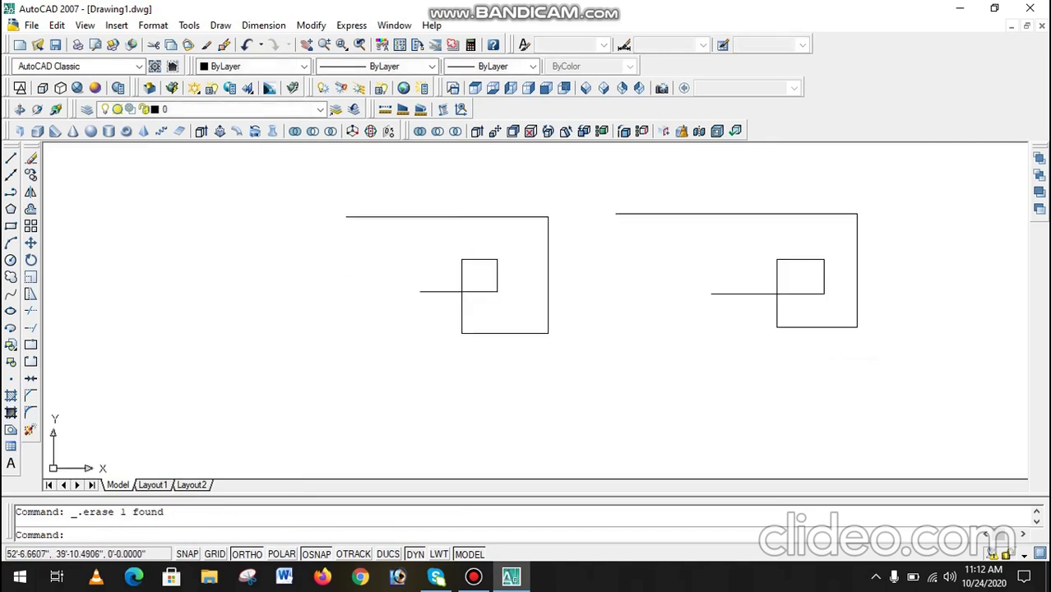
left_click(460, 217)
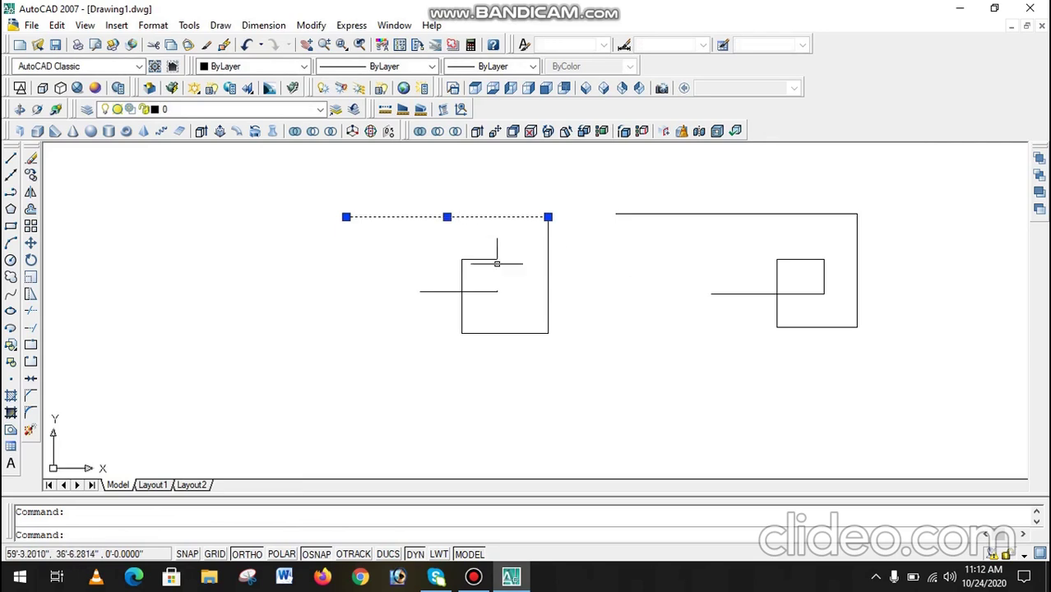
key("Escape")
left_click(11, 157)
left_click(202, 250)
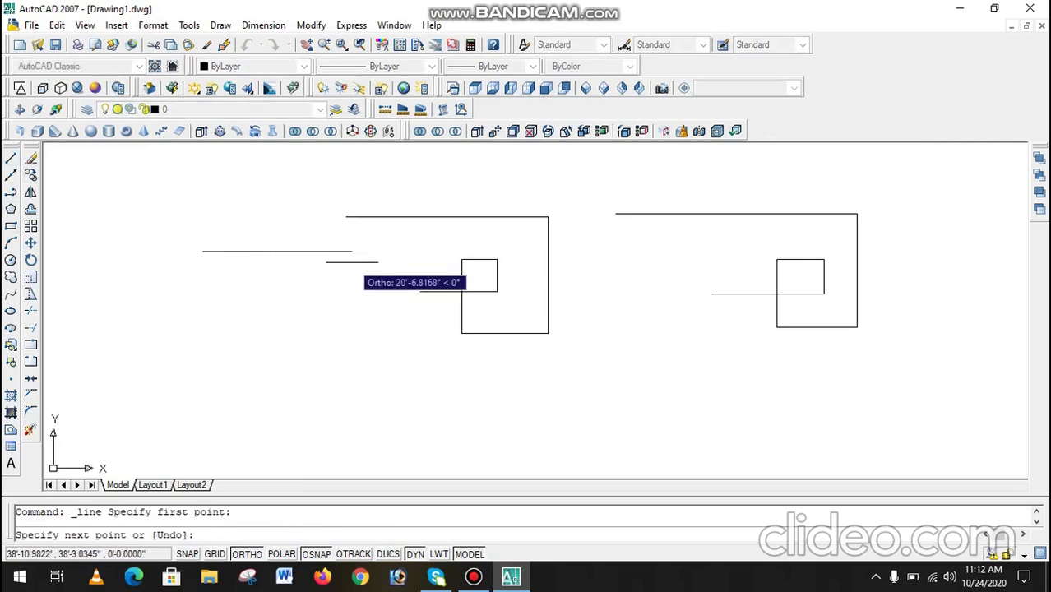
left_click(353, 251)
left_click(358, 342)
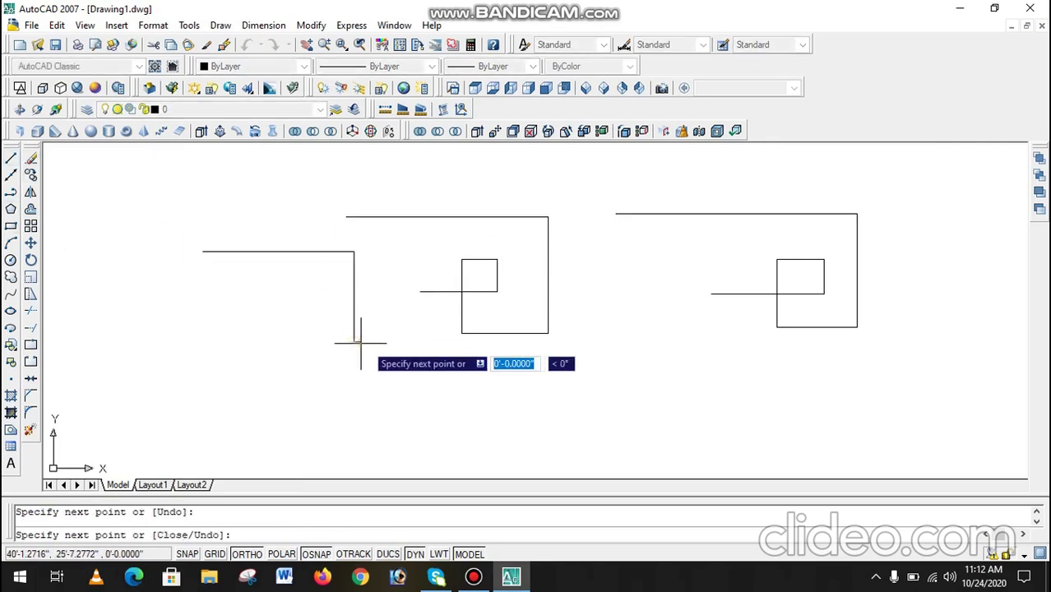
left_click(429, 343)
key("Escape")
Step: Window-select the three trial line segments and erase them
left_click(398, 342)
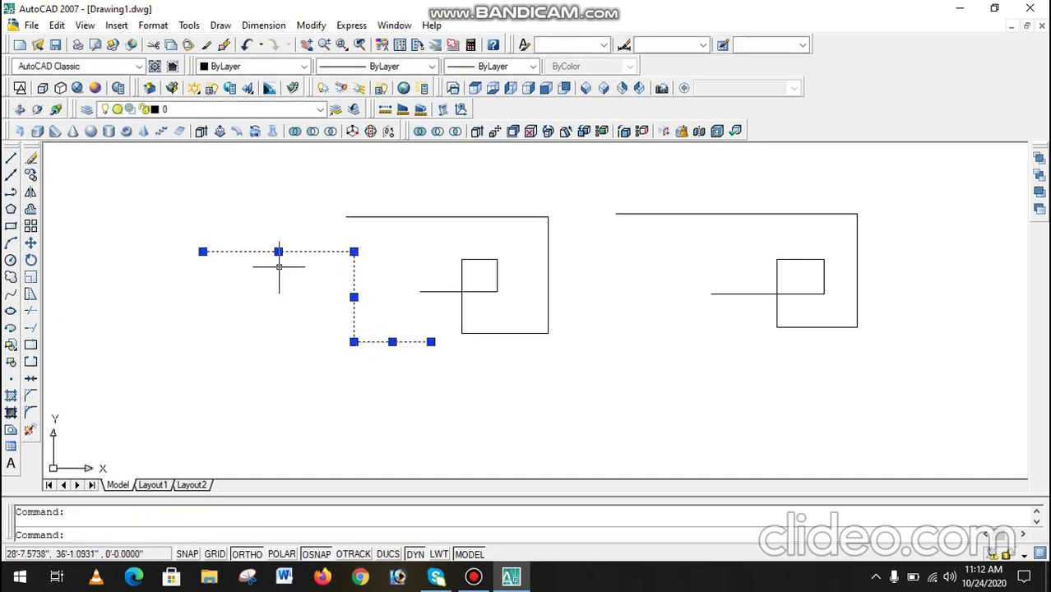
key("Escape")
left_click(368, 237)
left_click(296, 401)
key("Delete")
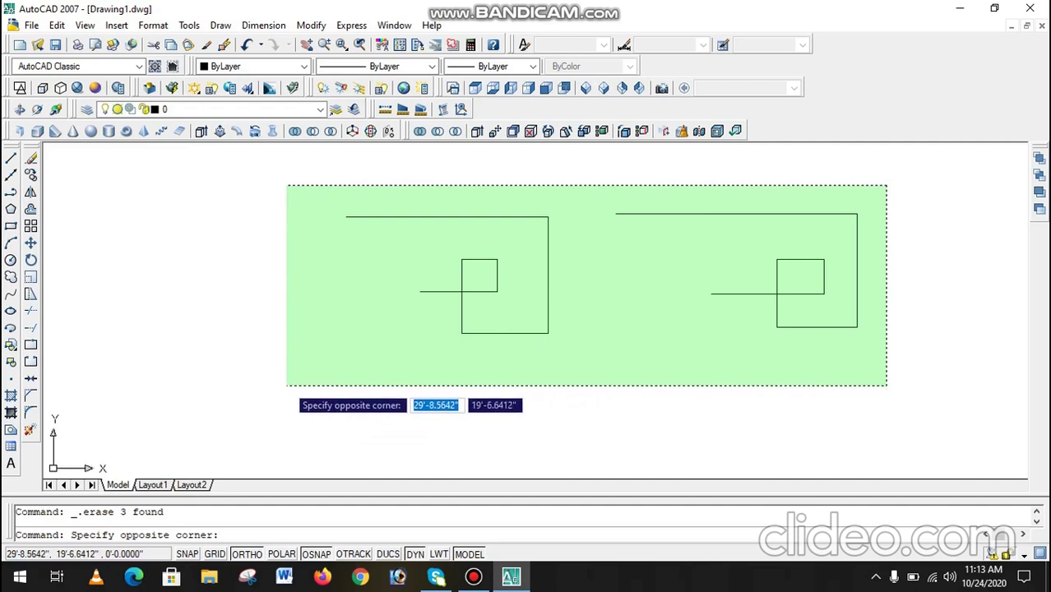
key("Escape")
Step: Window-select both spiral shapes twice, clearing the selection each time
scroll(325, 286, "down", 4)
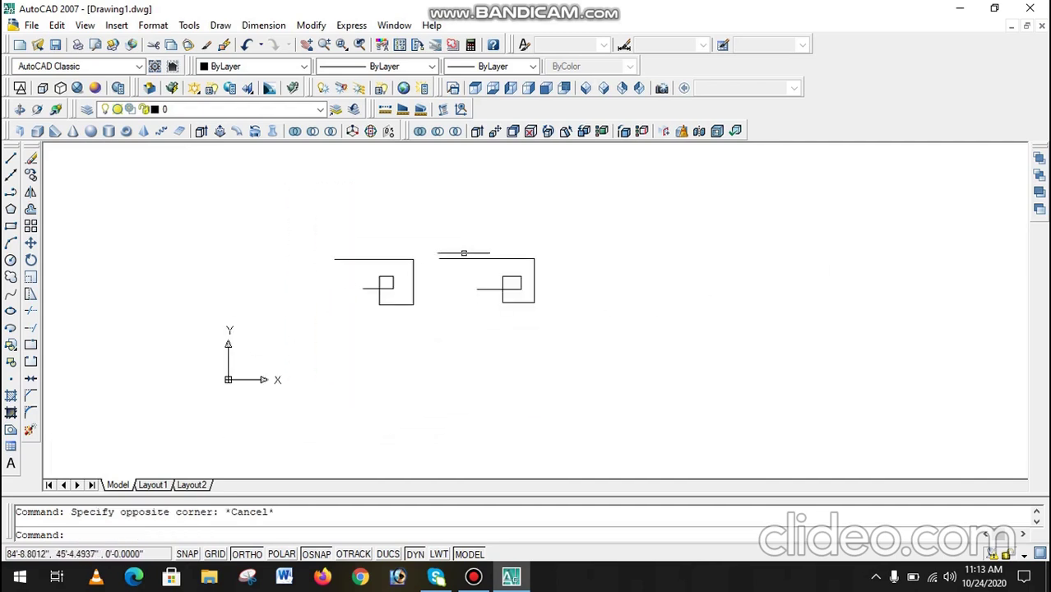
left_click(644, 196)
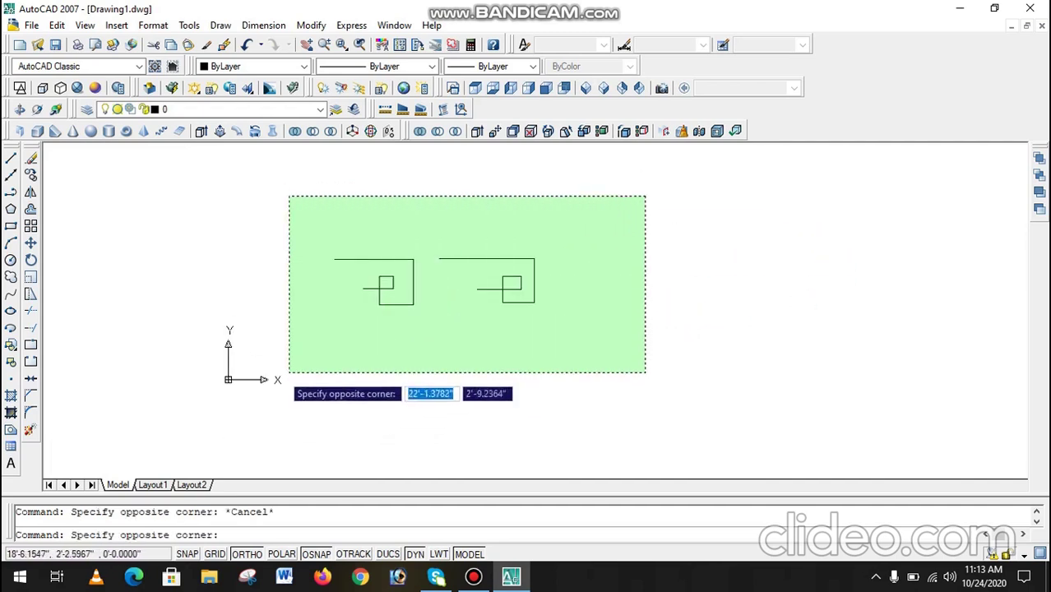
left_click(226, 388)
key("Escape")
left_click(595, 212)
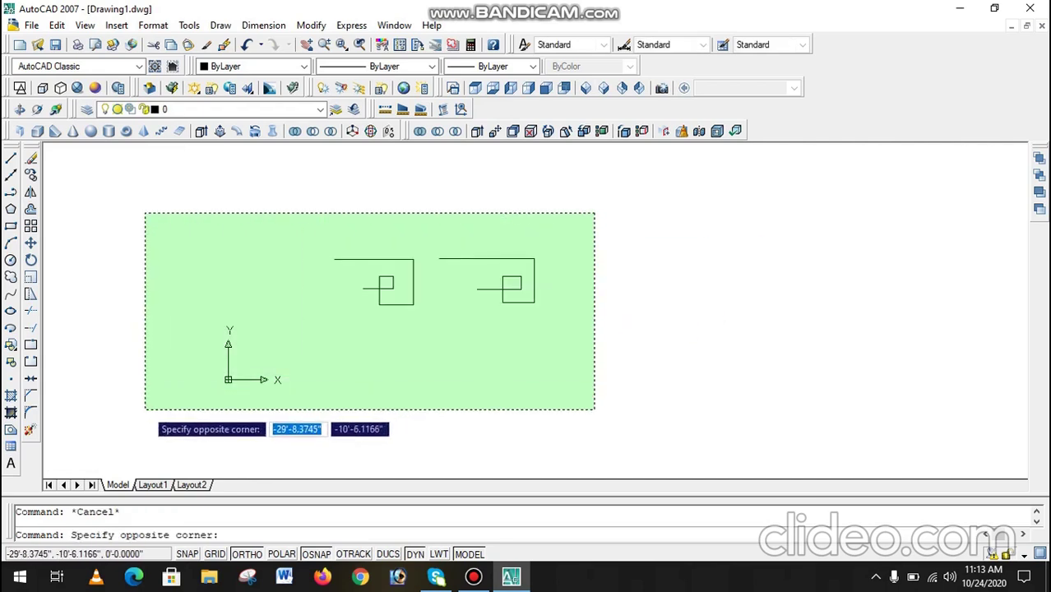
left_click(146, 409)
key("Escape")
Step: Select the left spiral, then the right spiral, to compare their grips
scroll(317, 299, "up", 2)
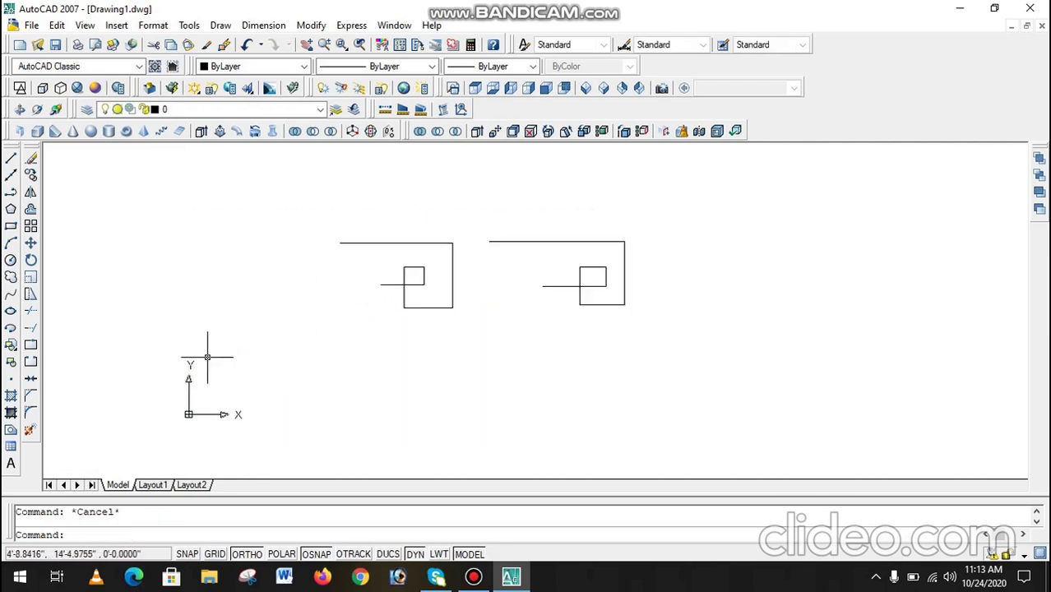
left_click(188, 365)
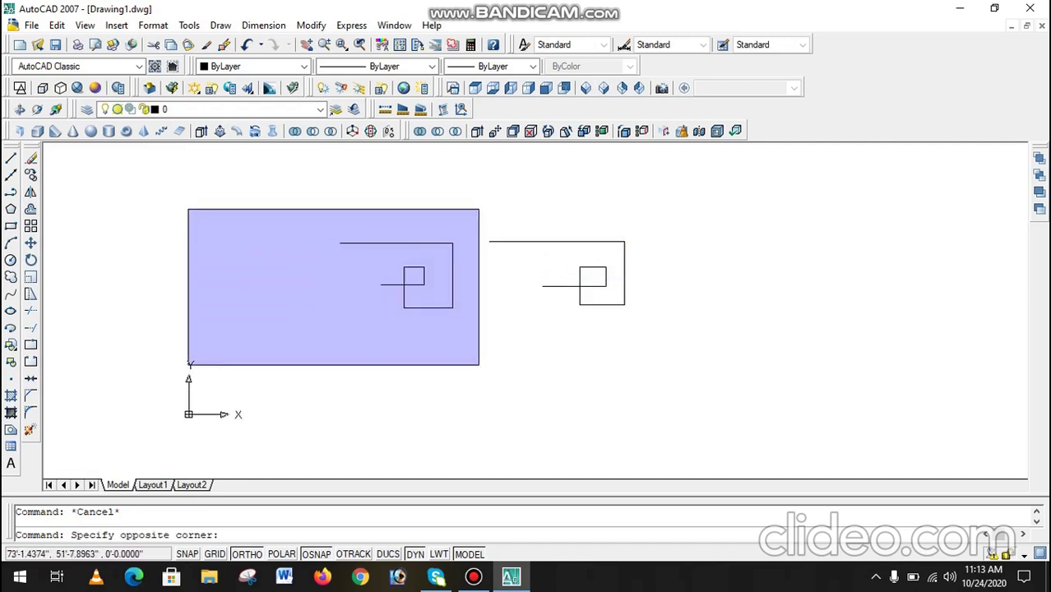
left_click(479, 209)
key("Escape")
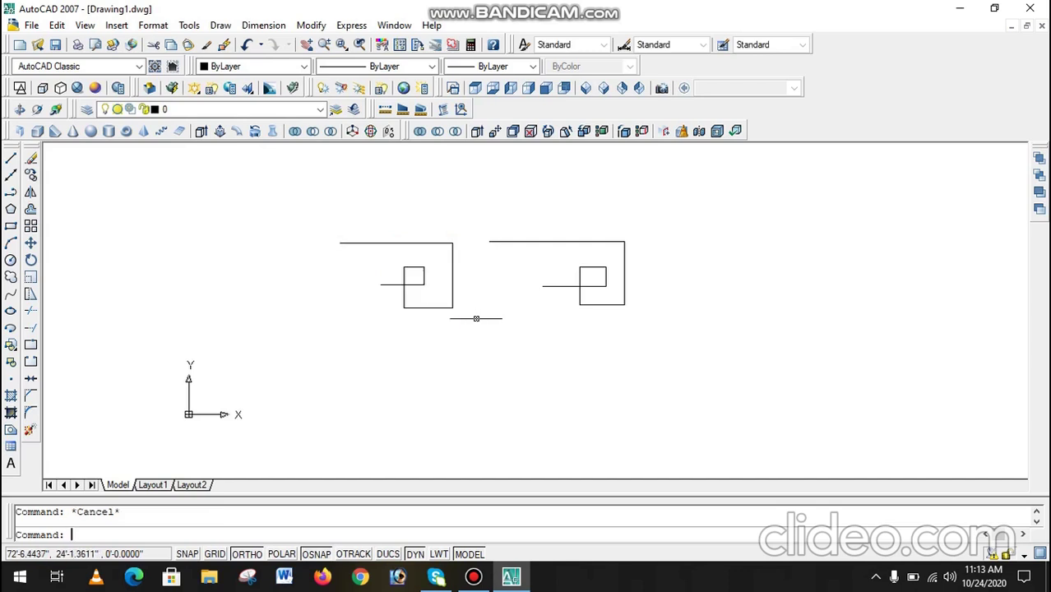
left_click(395, 369)
left_click(775, 204)
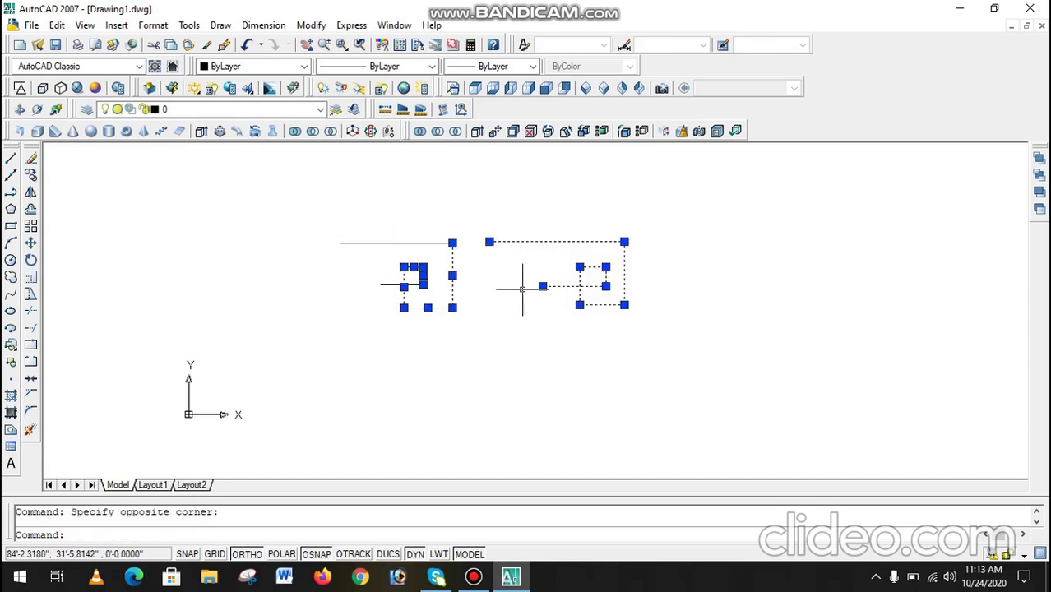
scroll(536, 289, "up", 3)
scroll(469, 329, "down", 2)
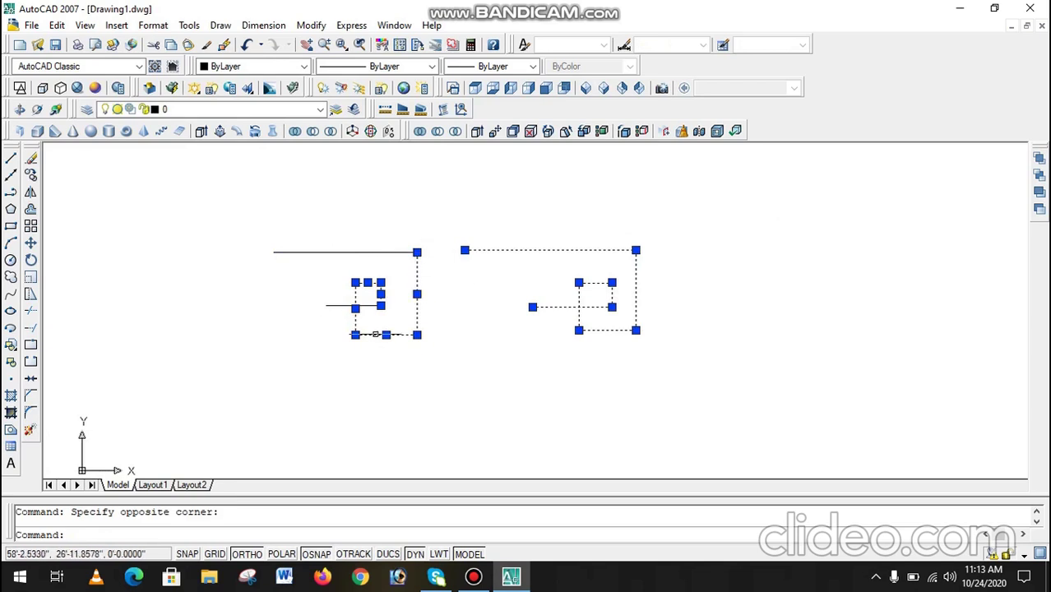
key("Escape")
Step: Crossing-select both spirals and delete them
left_click(702, 214)
left_click(222, 406)
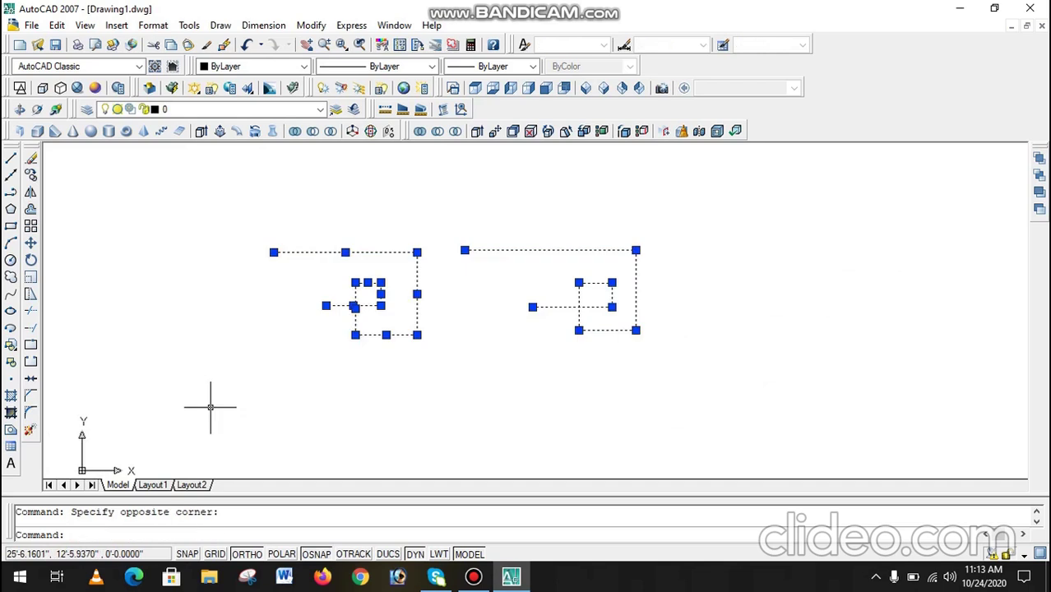
key("Delete")
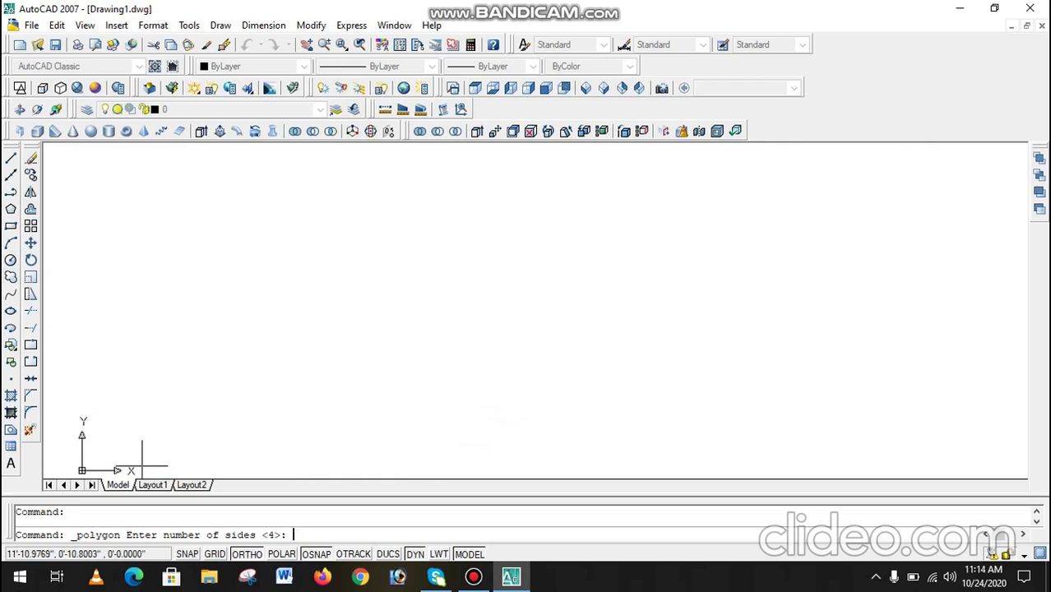
Step: Set the polygon's number of sides to 5
type("5")
key("Return")
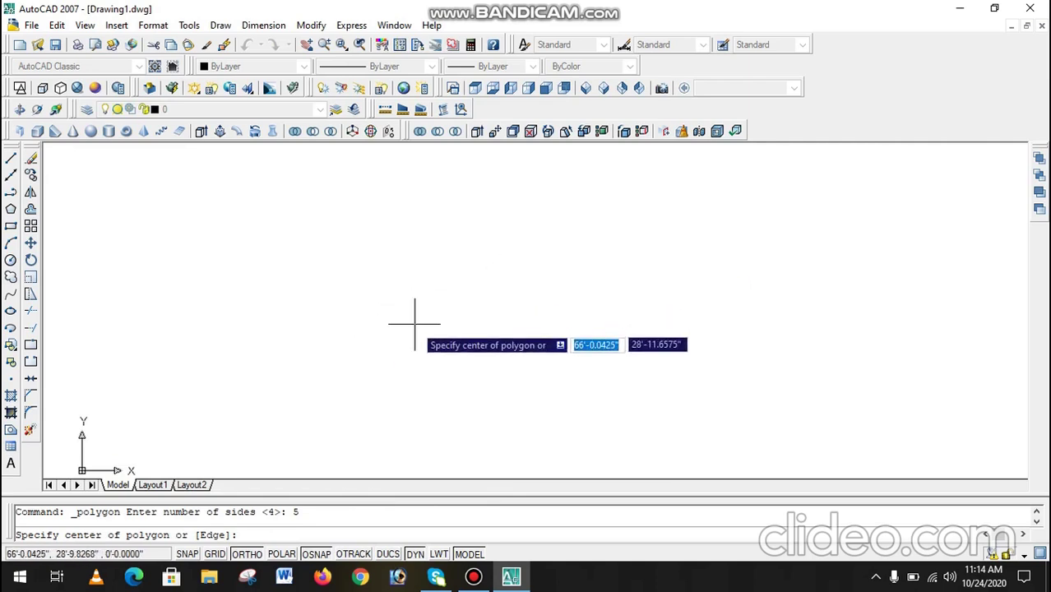
Step: Pick a centre and draw a pentagon inscribed in a circle of radius 4'
left_click(388, 290)
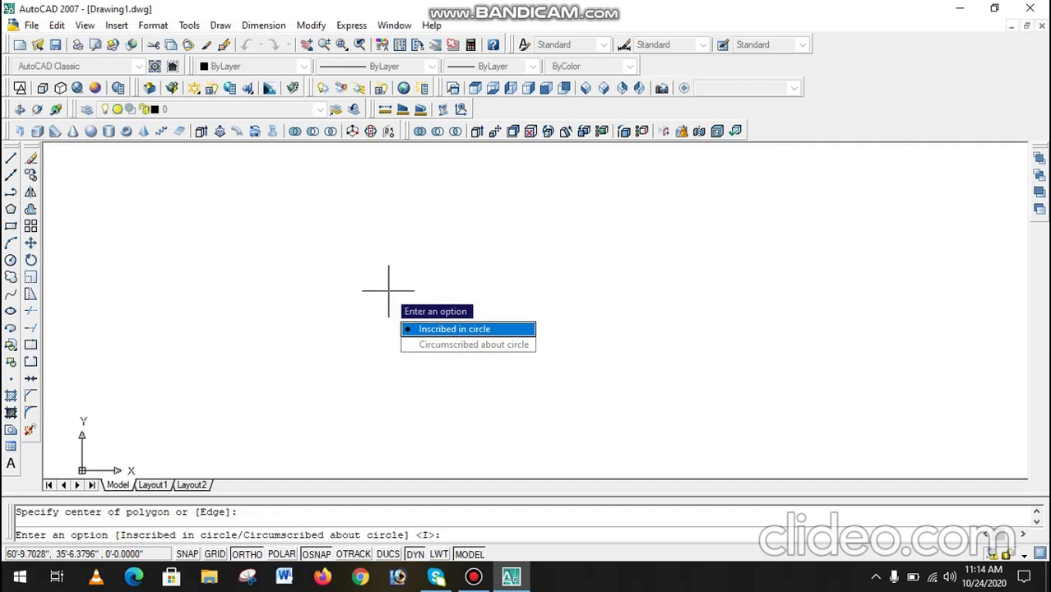
key("Return")
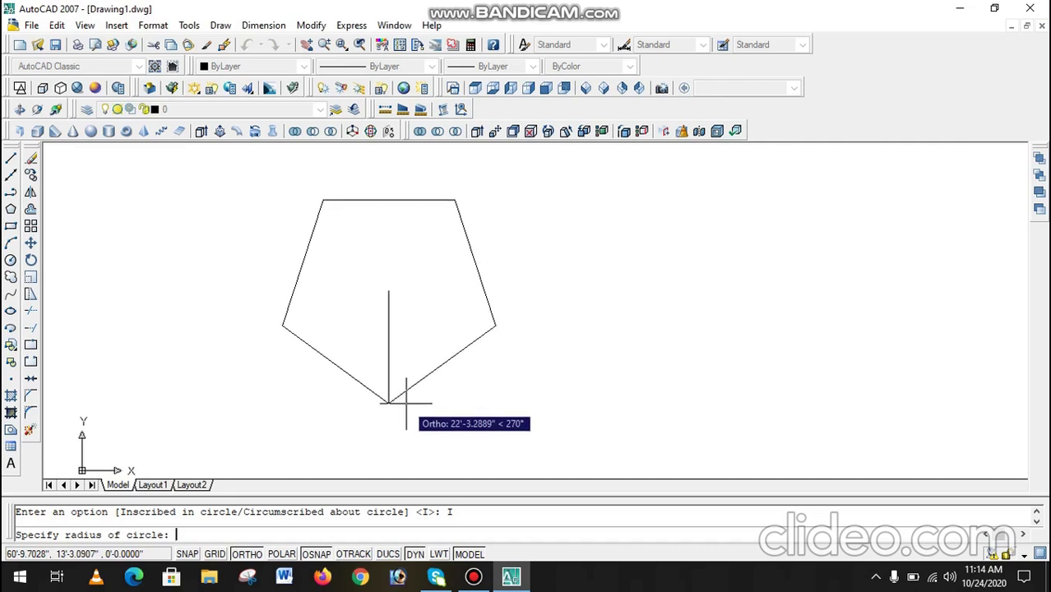
type("4")
key("BackSpace")
type("4'")
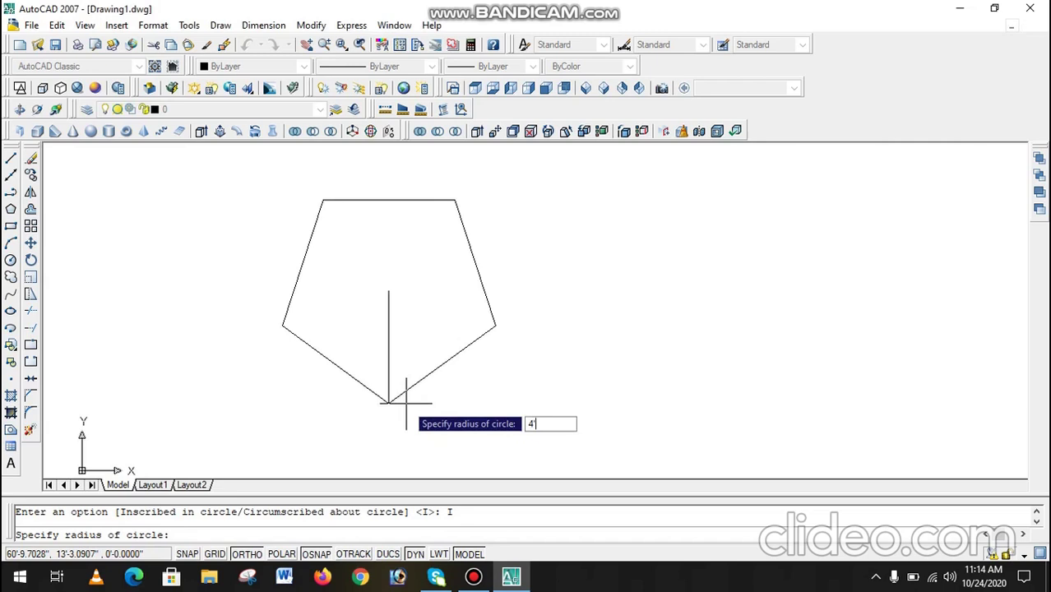
key("Return")
scroll(372, 275, "up", 5)
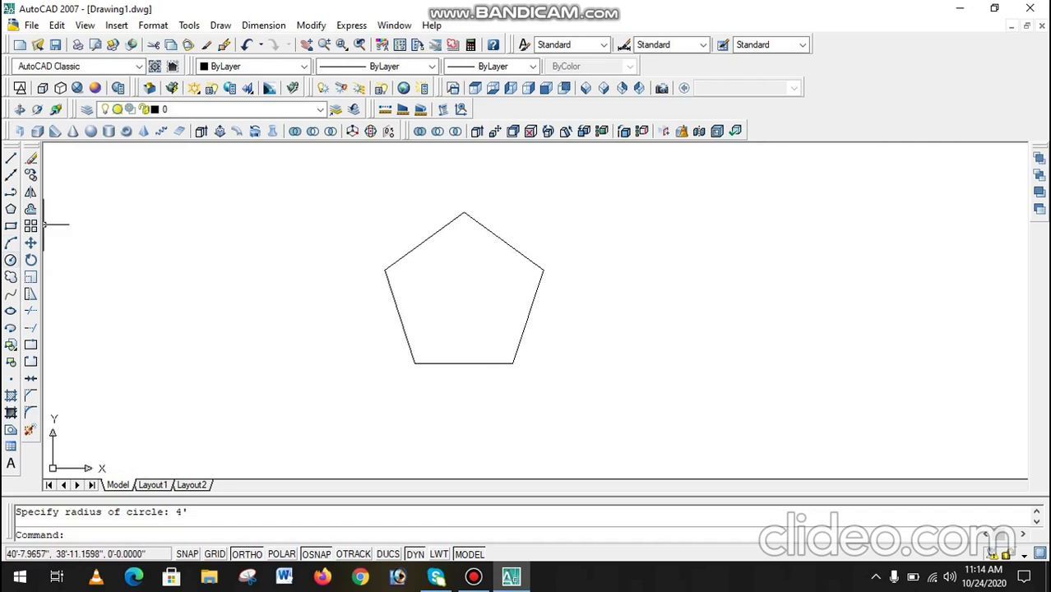
scroll(439, 275, "down", 2)
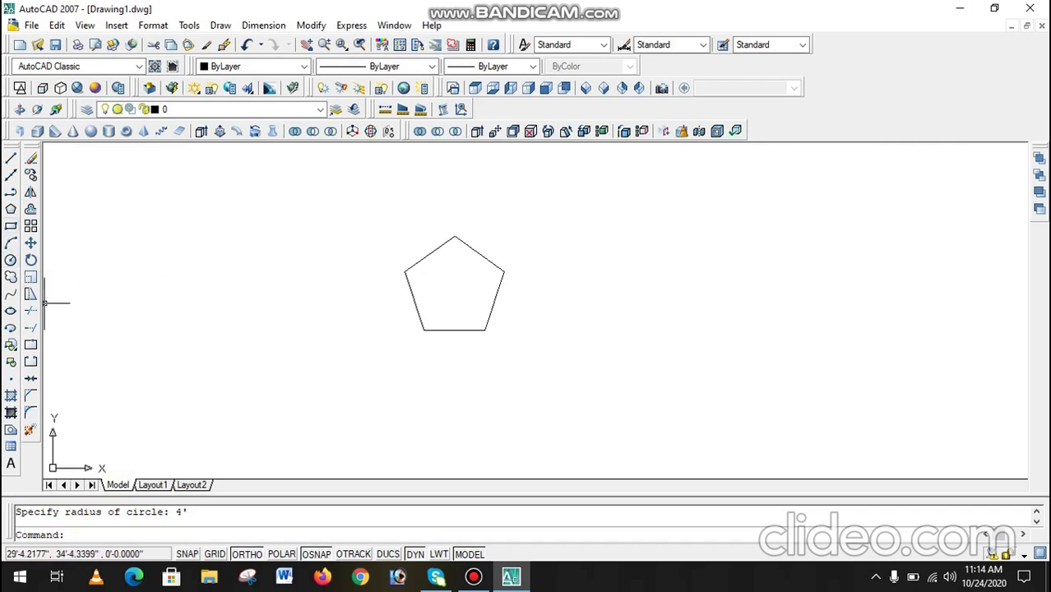
left_click(11, 208)
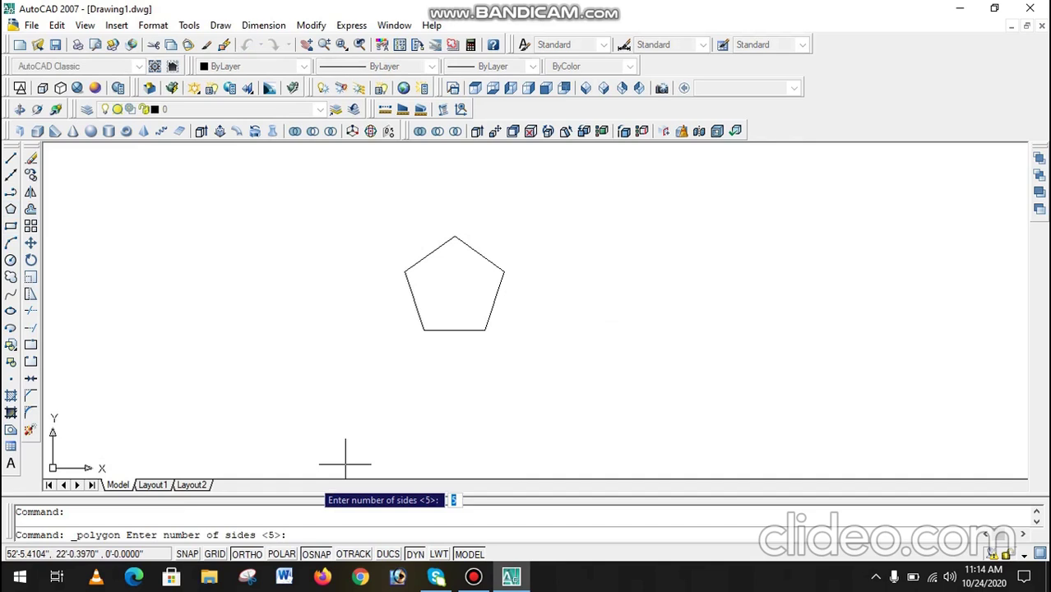
Step: Draw a five-sided polygon circumscribed about a 4' radius circle, right of the first
key("Return")
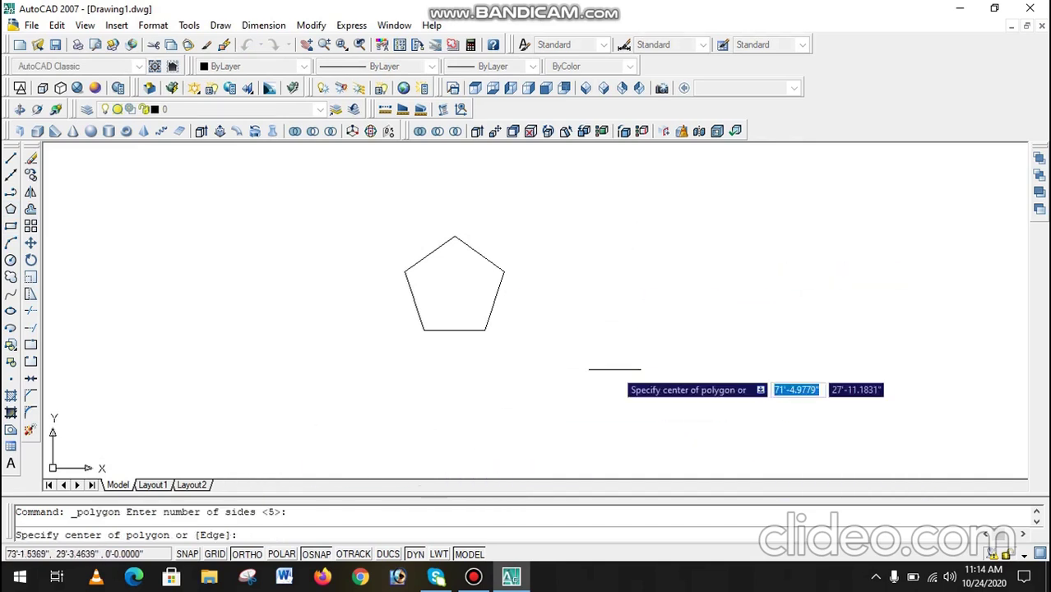
left_click(594, 257)
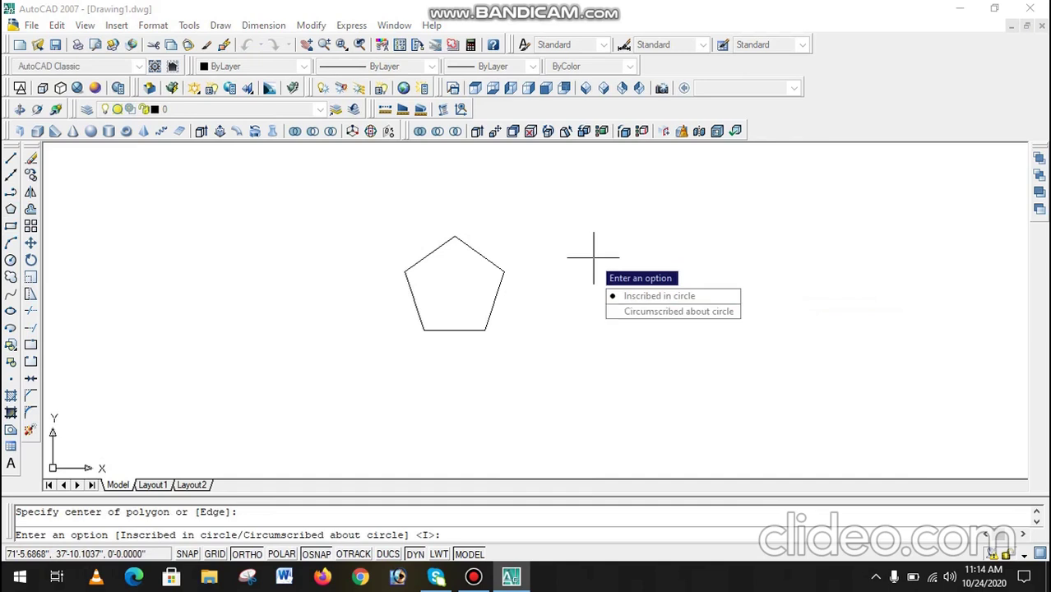
key("Down")
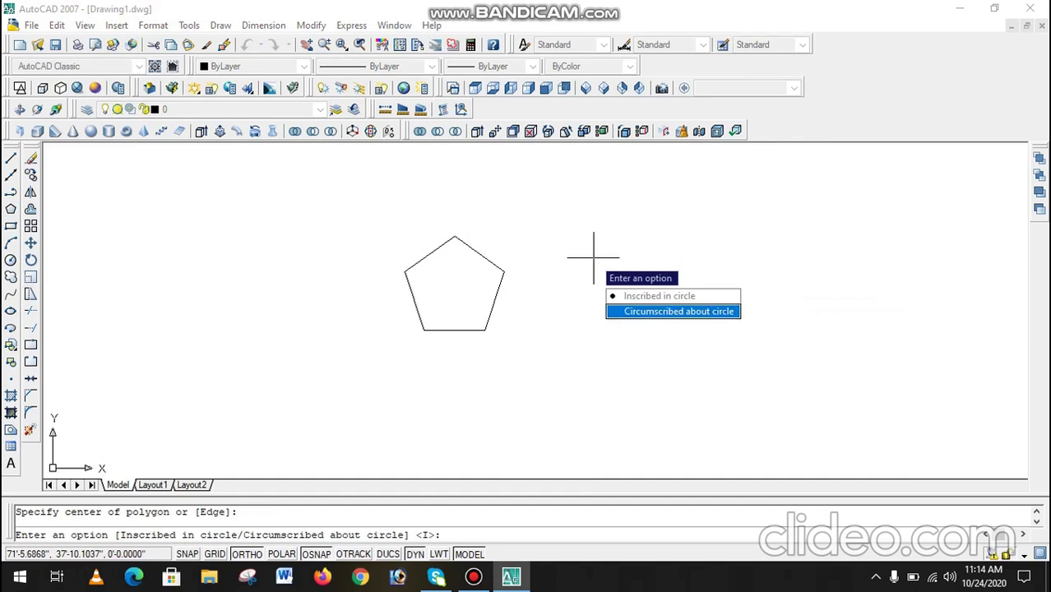
key("Return")
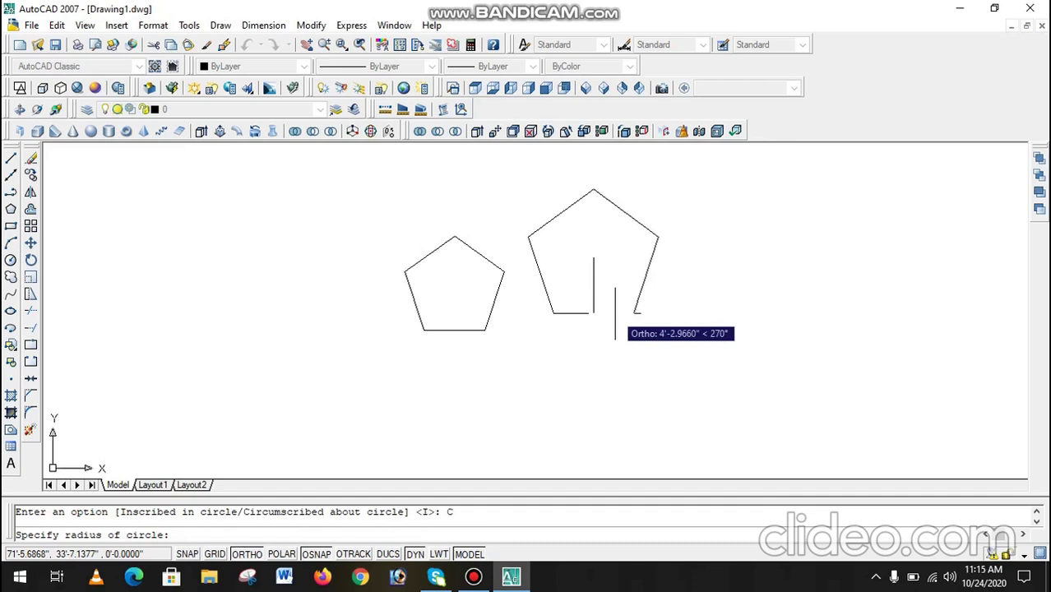
type("4")
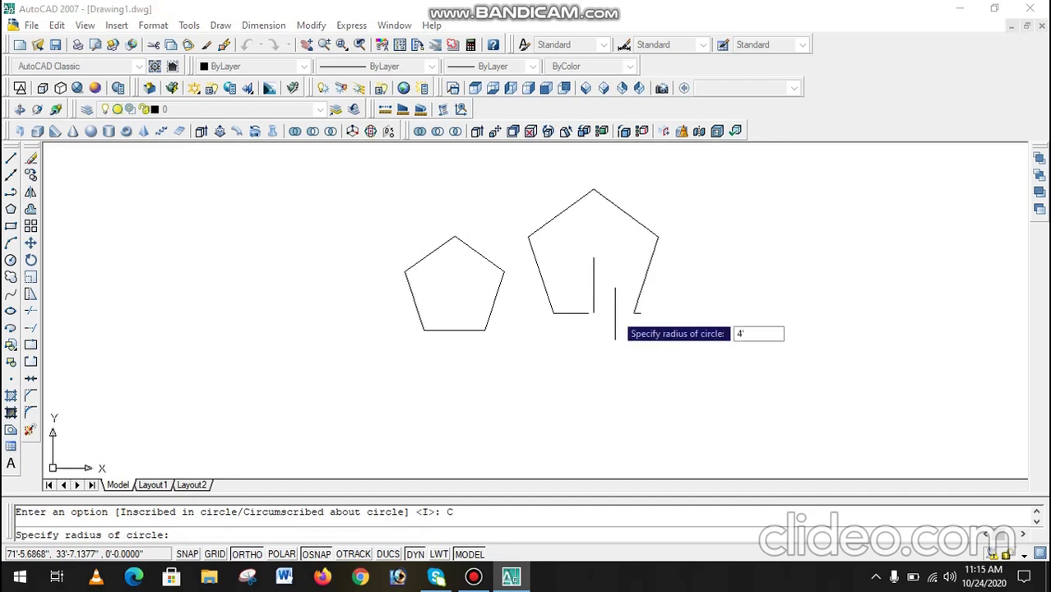
key("Return")
Step: Move the larger circumscribed pentagon slightly down
type("m")
key("Return")
left_click(644, 255)
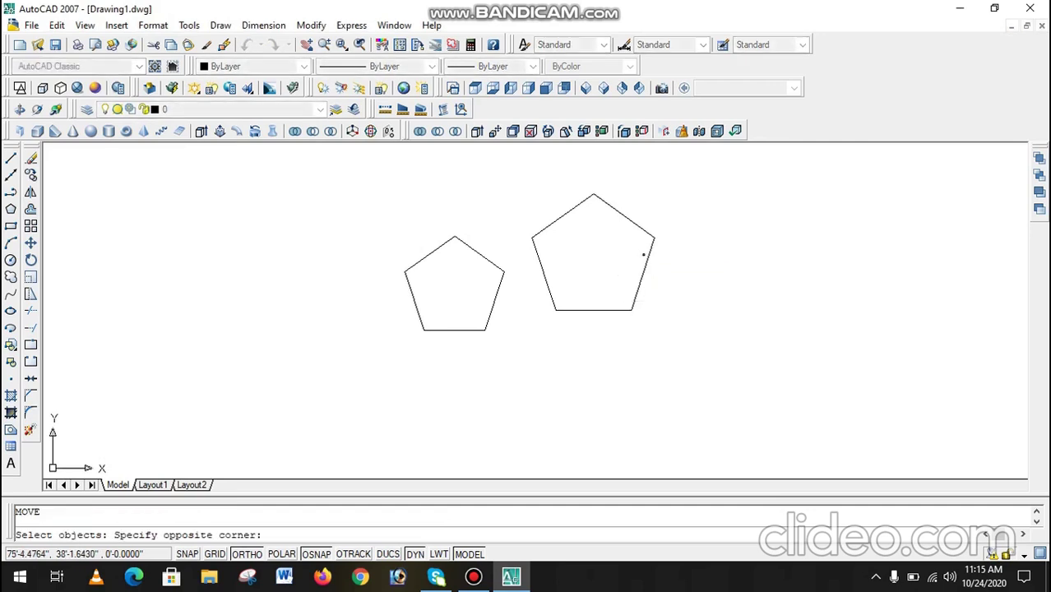
left_click(597, 312)
key("Return")
left_click(716, 284)
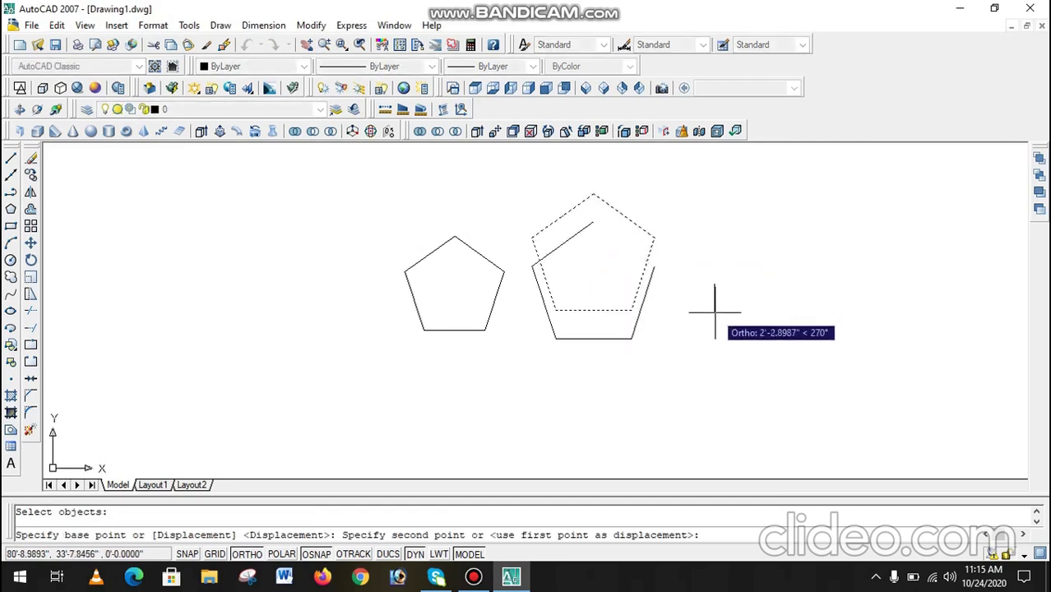
left_click(709, 301)
scroll(663, 279, "up", 2)
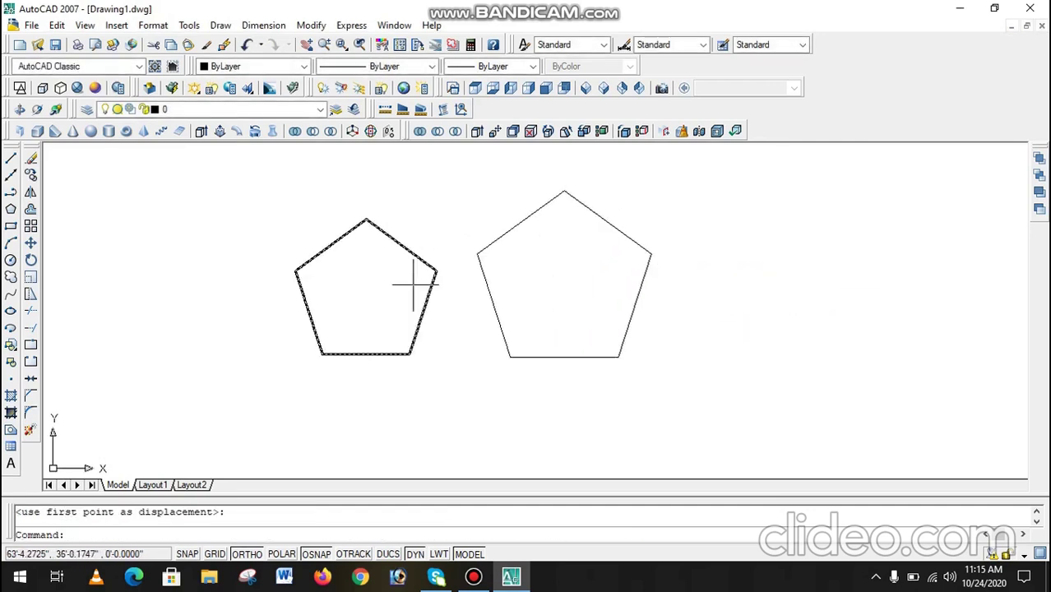
scroll(452, 288, "down", 2)
scroll(434, 278, "up", 1)
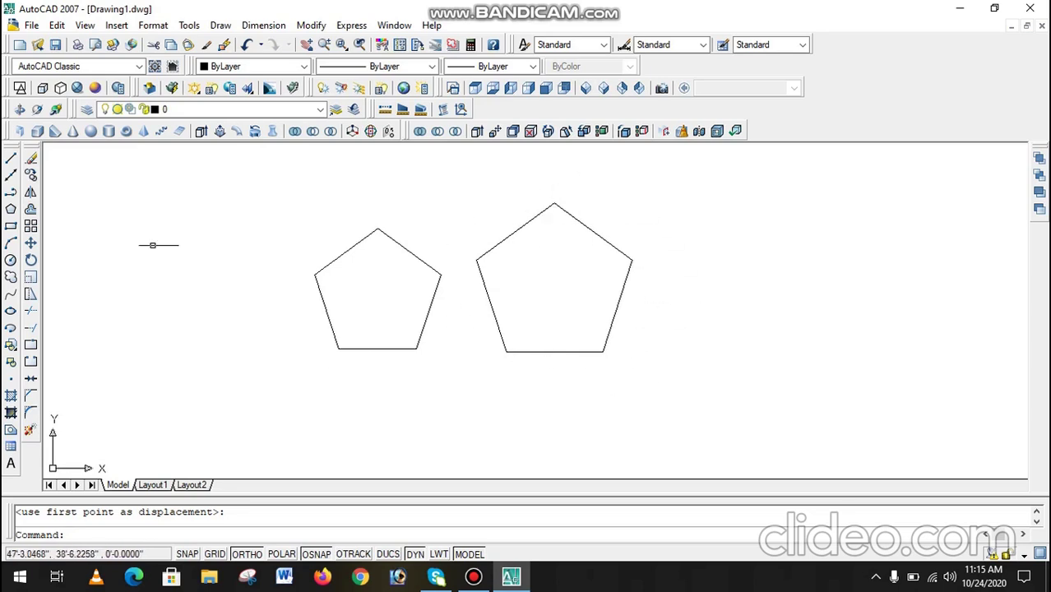
Step: Erase the inscribed and circumscribed pentagons with a crossing window
left_click(669, 200)
left_click(337, 365)
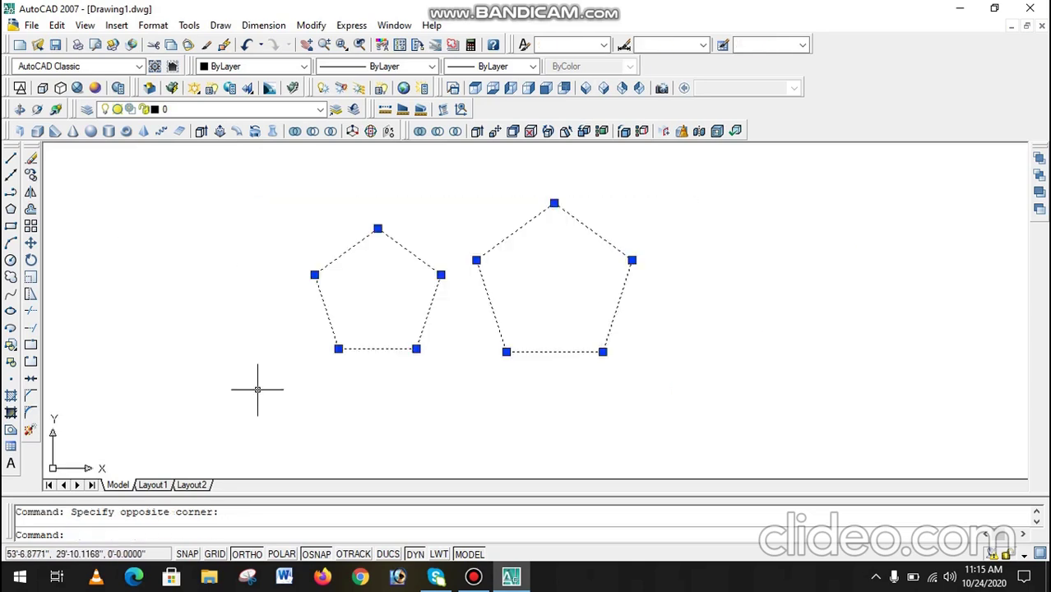
key("Delete")
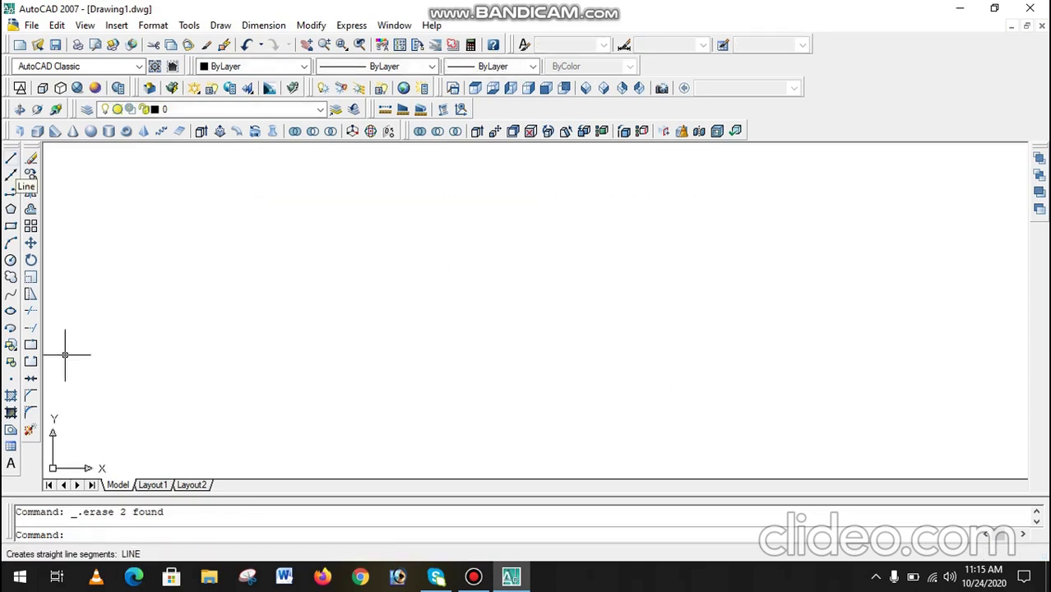